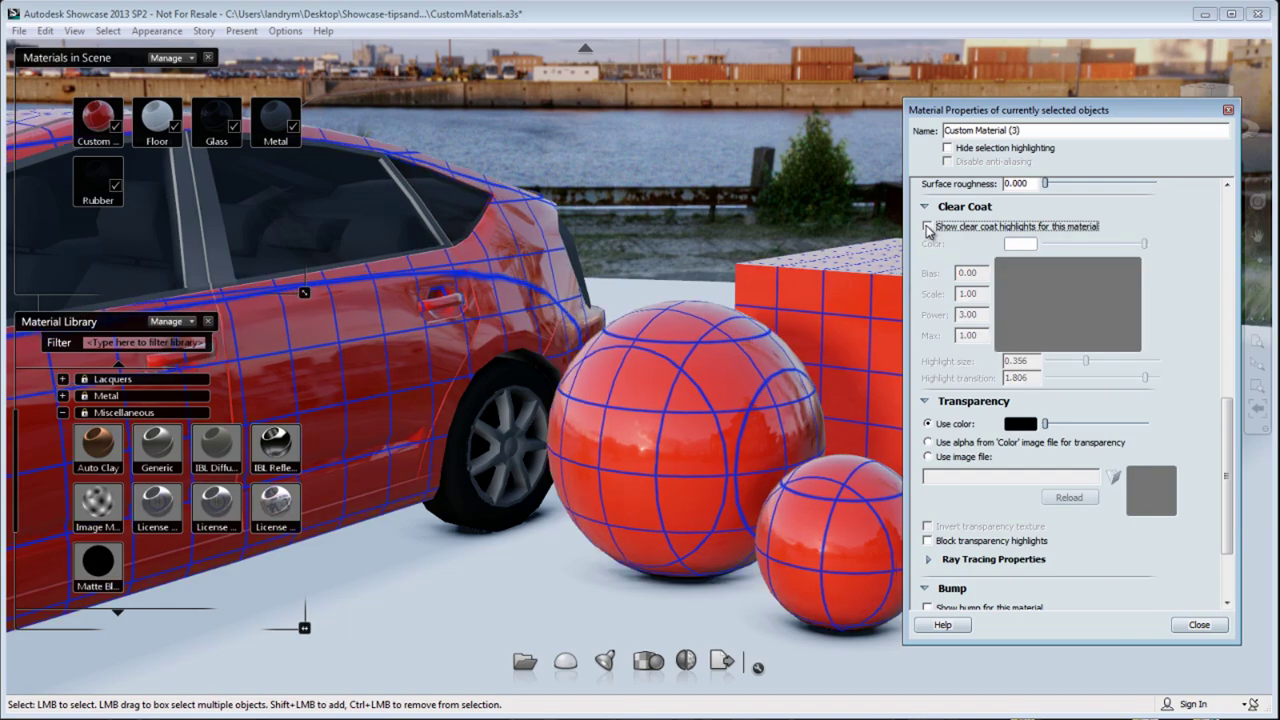
Raise the transparency colour of Custom Material (3) from black to a light grey.
middle_click_drag(667, 507, 751, 429, "alt")
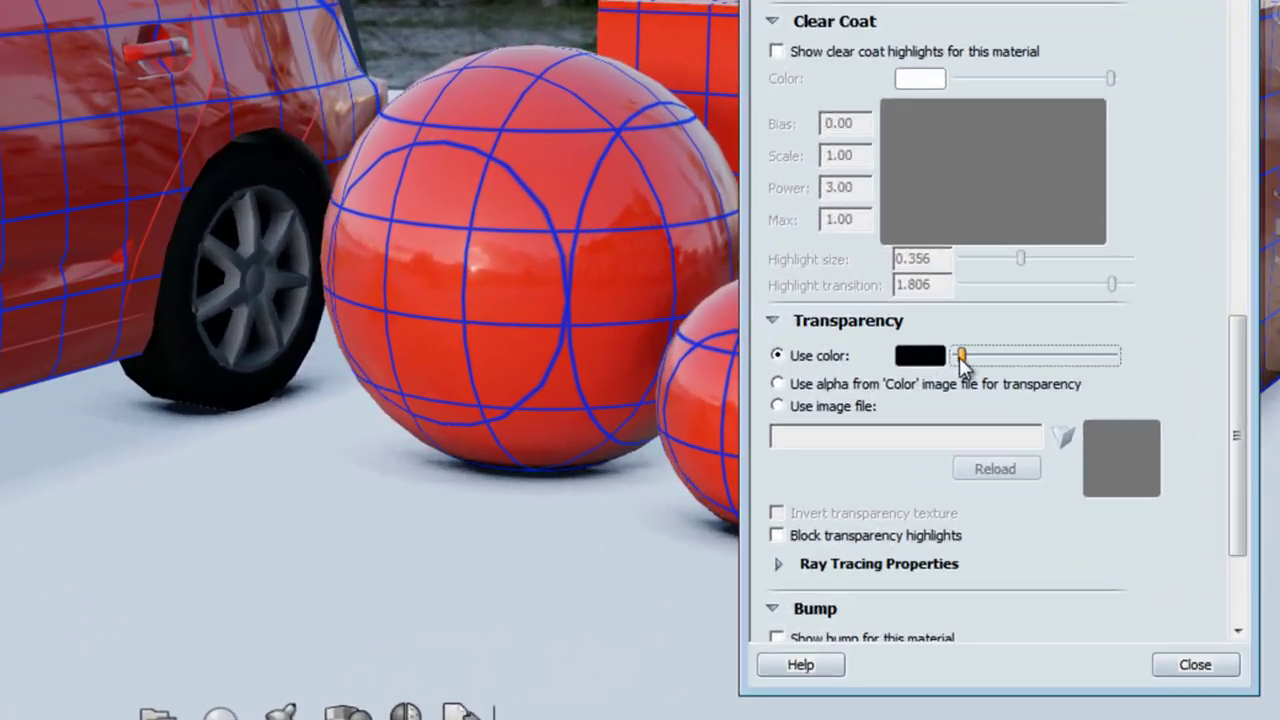
left_click_drag(960, 360, 1068, 360)
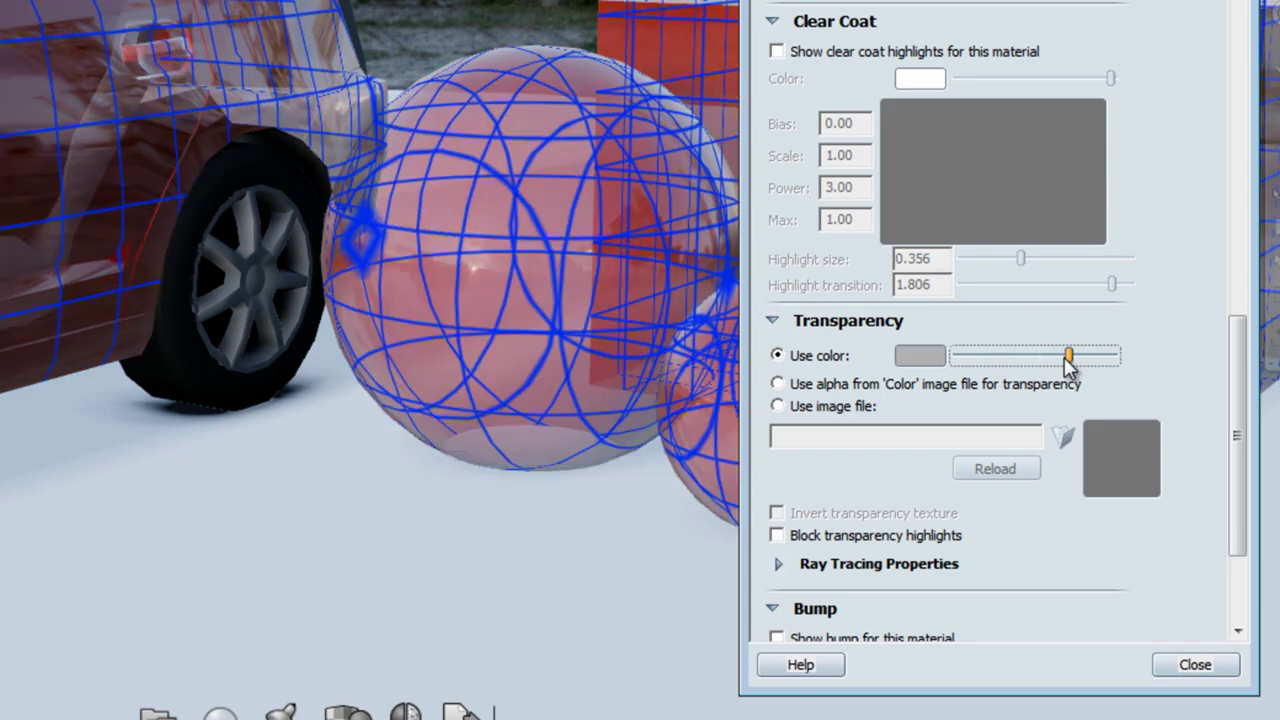
left_click_drag(474, 389, 309, 380)
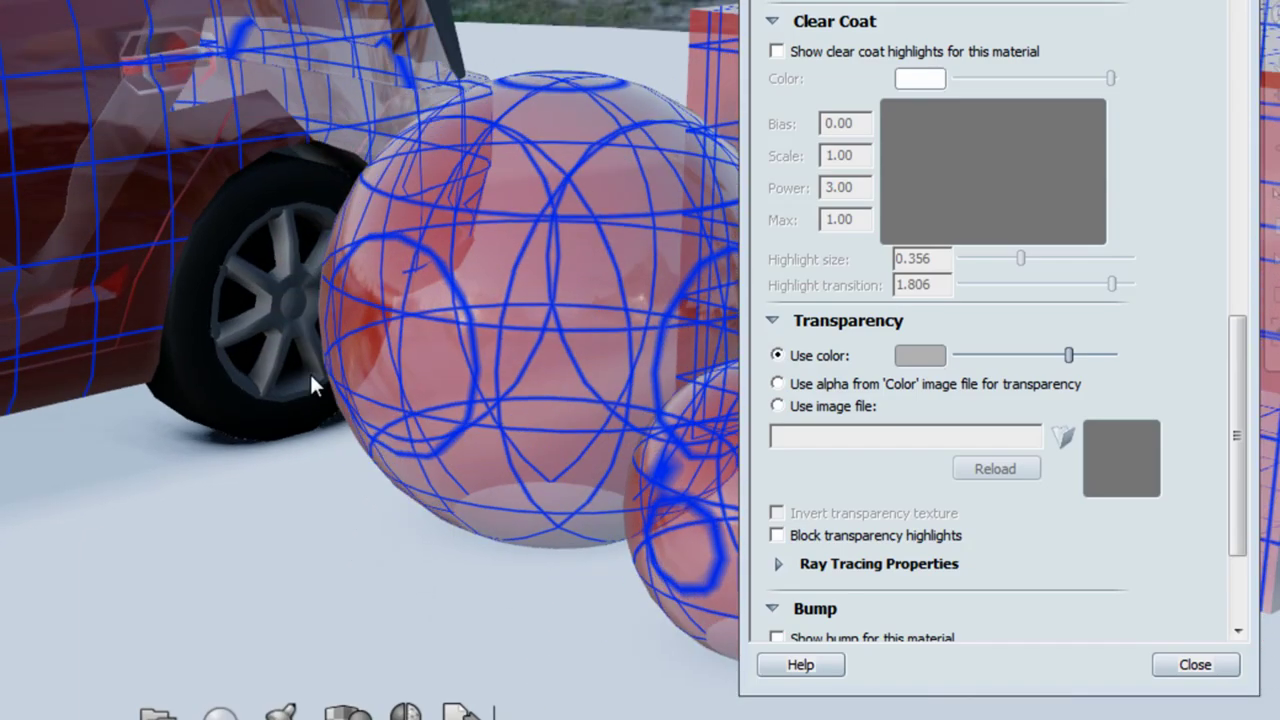
Tint the material's transparency with a bright red colour, with green and blue at 48.
left_click(985, 409)
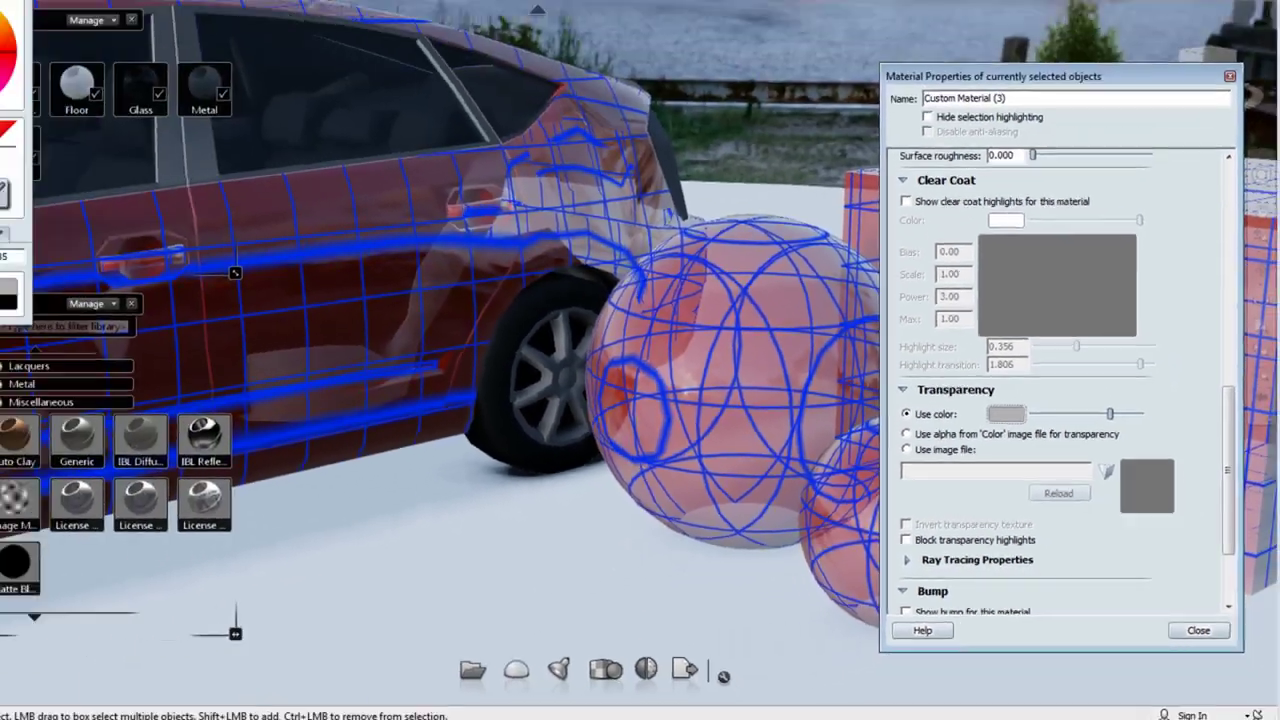
left_click(928, 360)
left_click(82, 168)
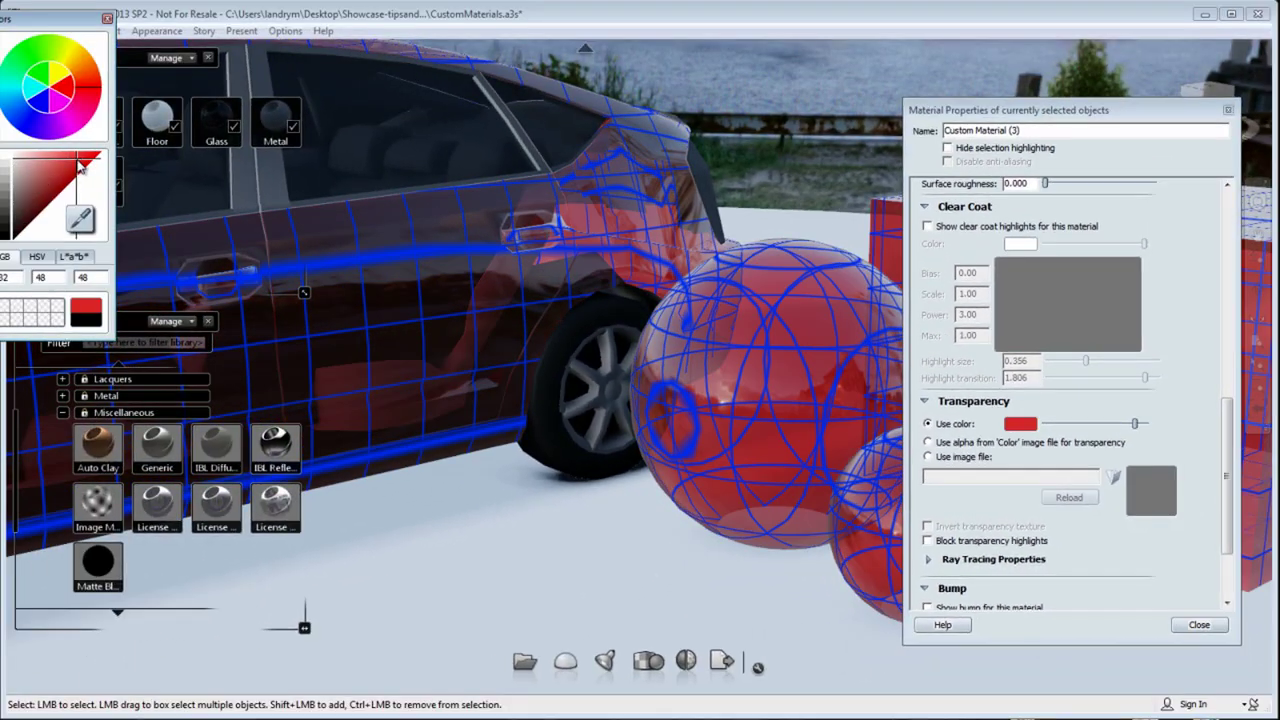
left_click_drag(668, 423, 483, 390)
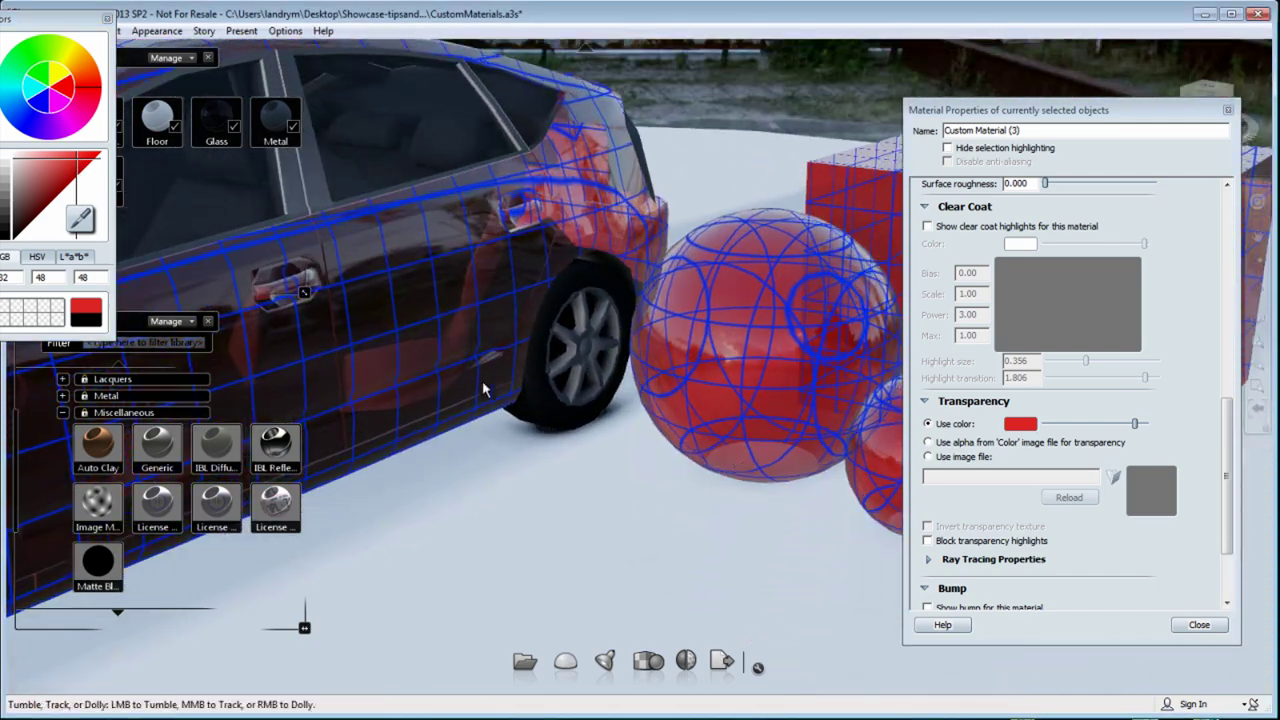
left_click_drag(665, 391, 810, 373, "alt")
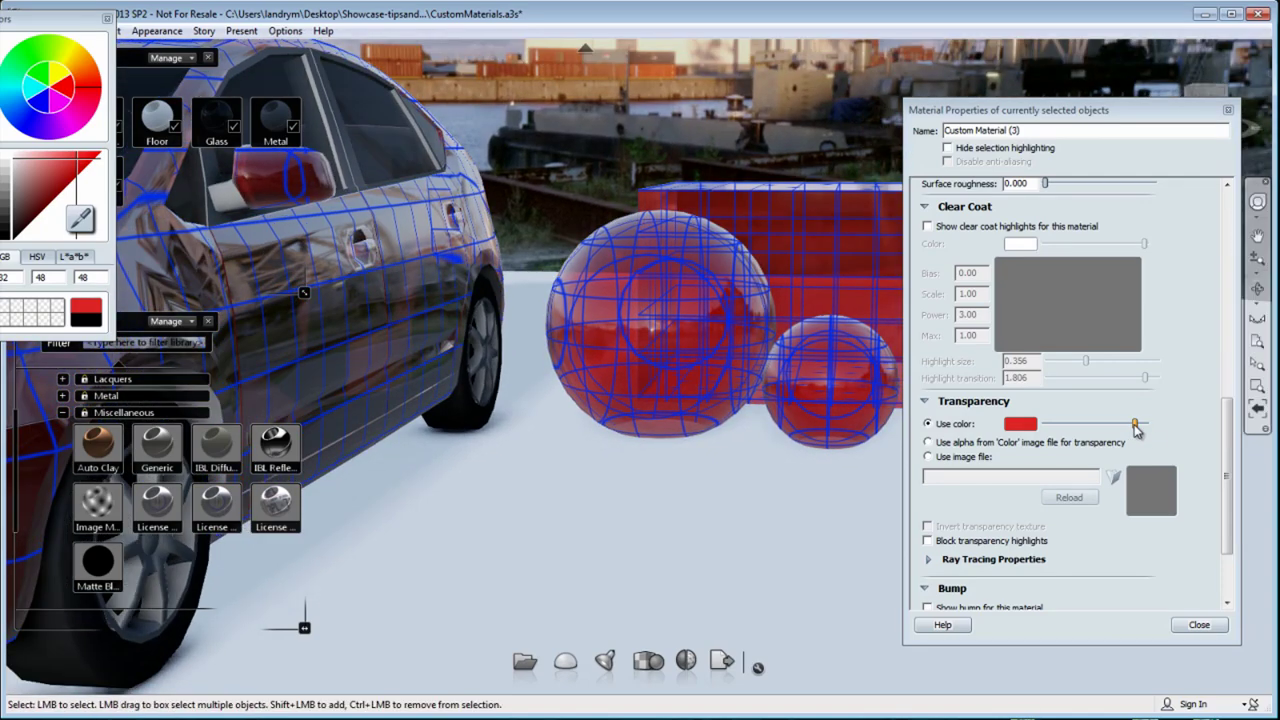
Darken the red transparency colour until its green and blue values are 19.
left_click_drag(1134, 424, 1145, 424)
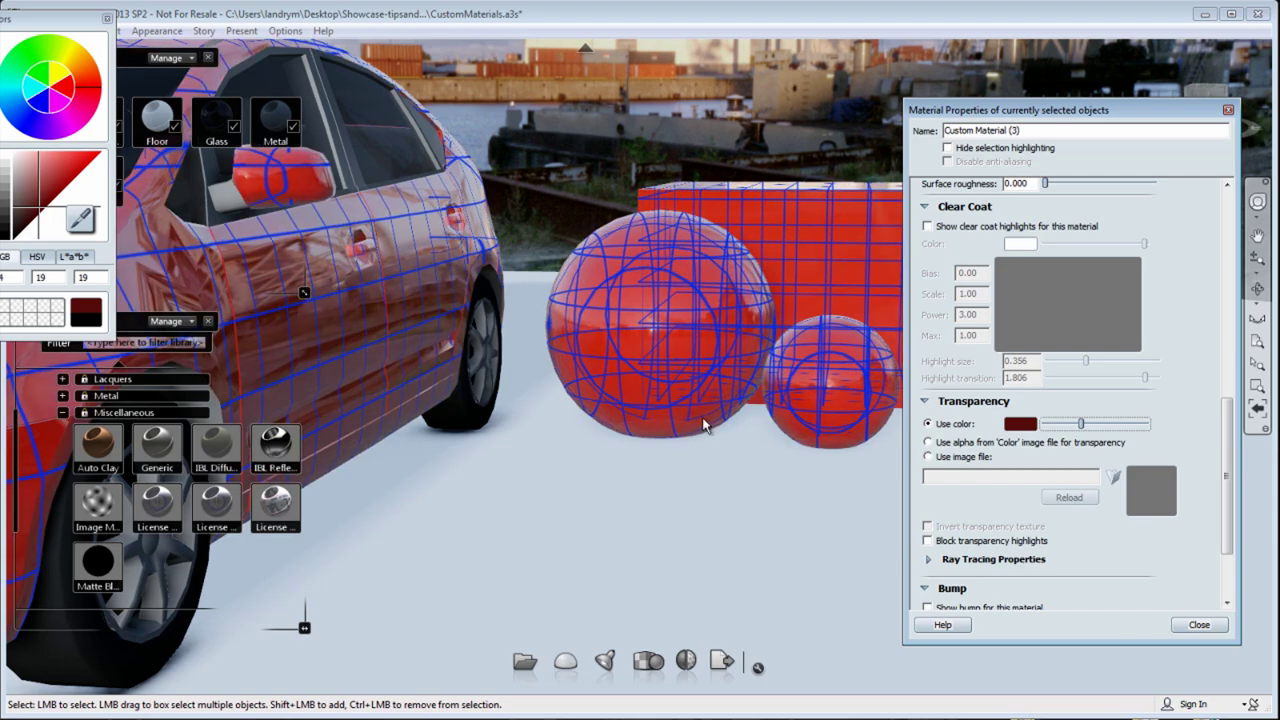
left_click_drag(680, 370, 478, 368, "alt")
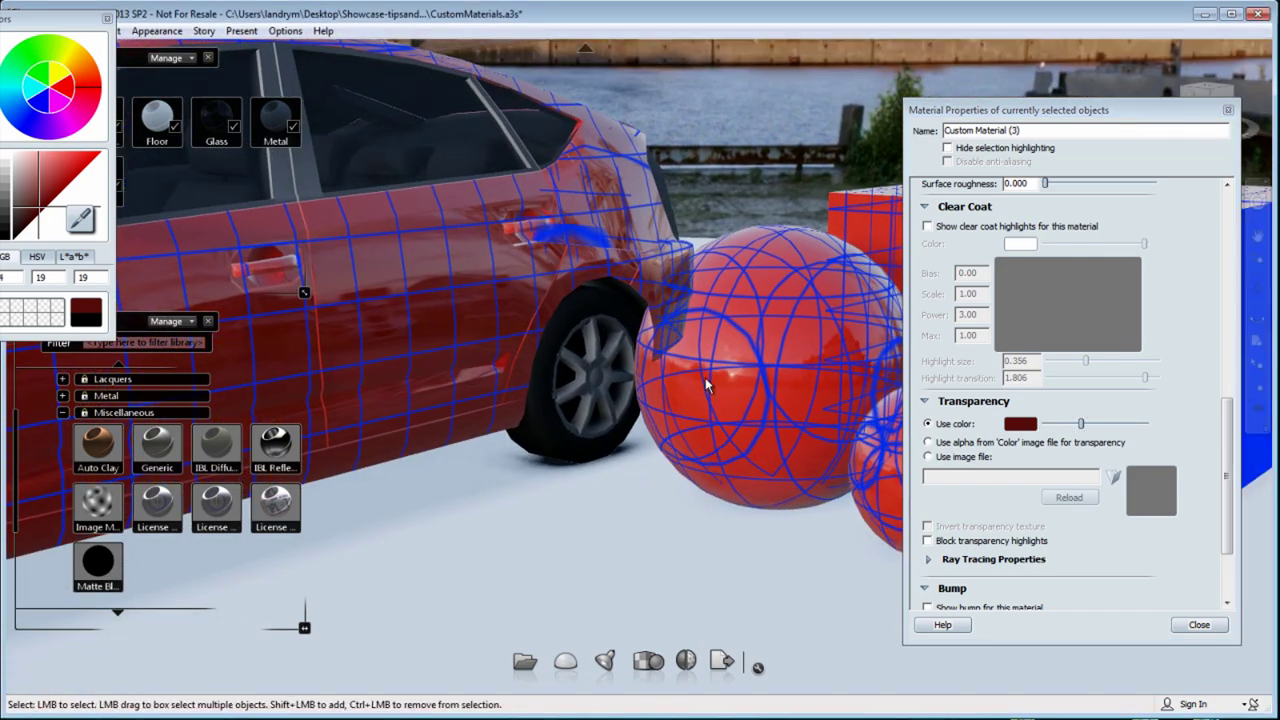
middle_click_drag(706, 380, 539, 352, "alt")
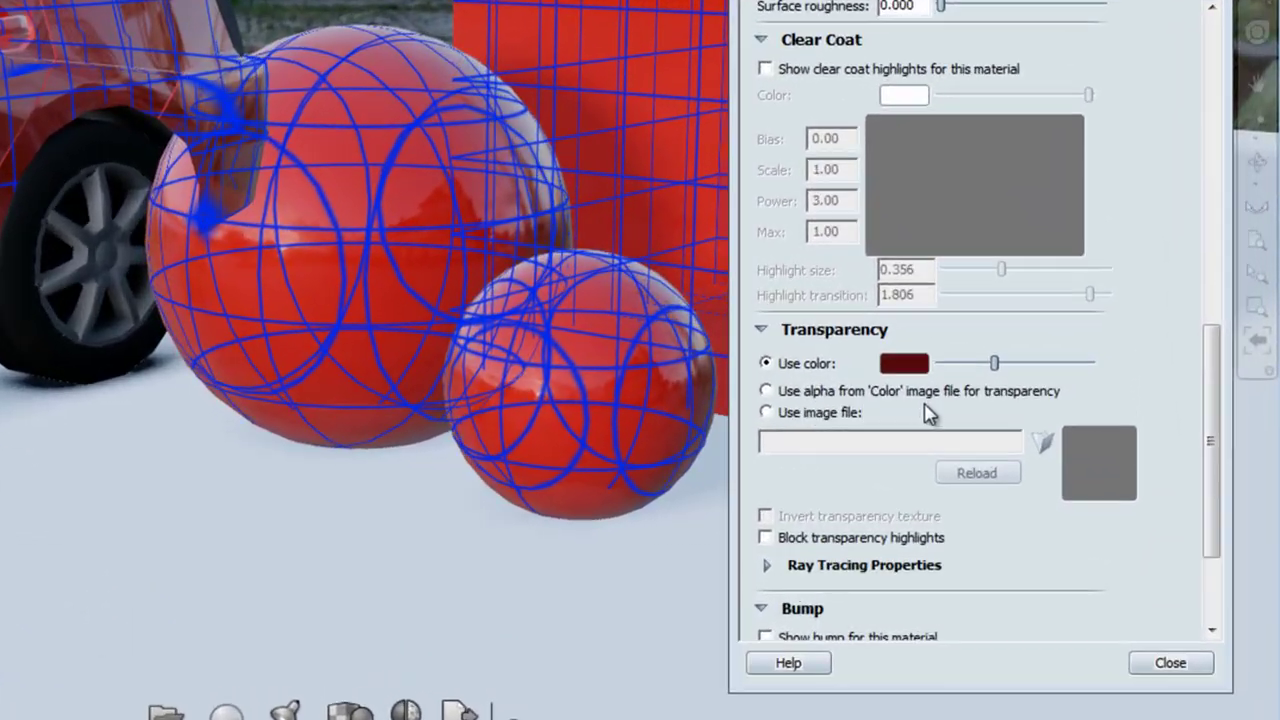
Base the material's transparency on the alpha of the Color image file and review the Color settings.
left_click(765, 391)
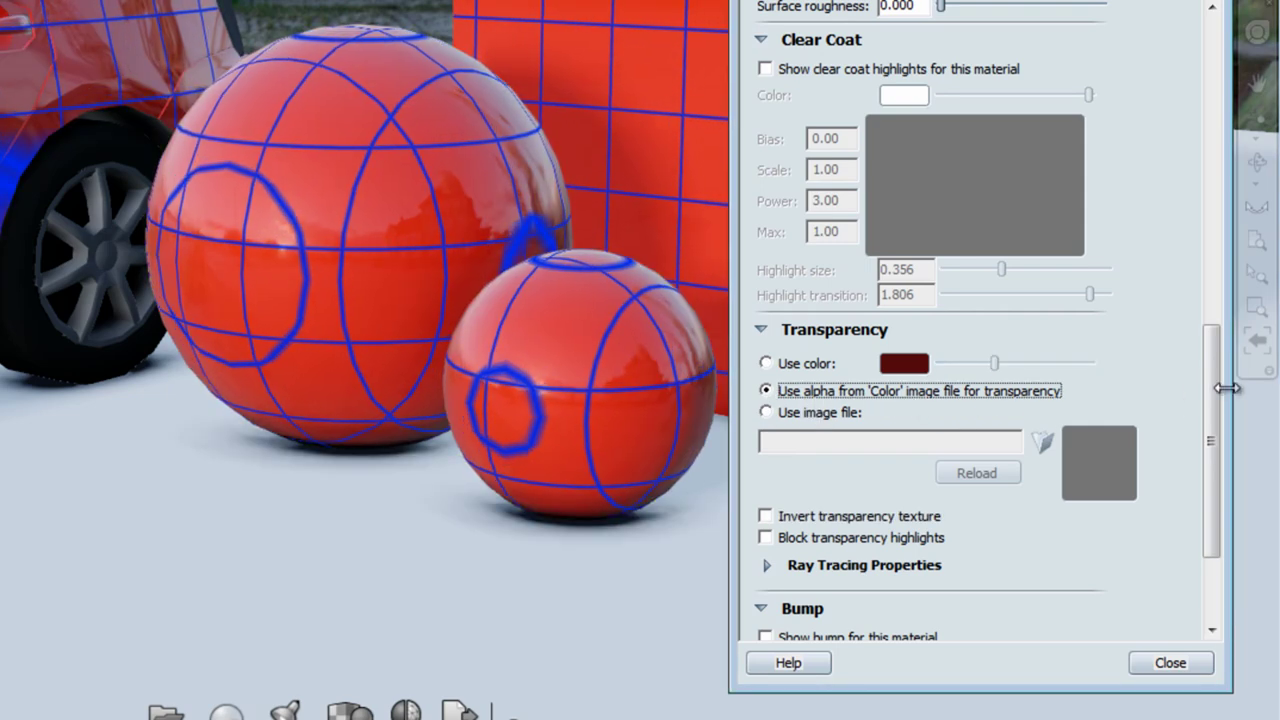
left_click_drag(1218, 403, 1227, 33)
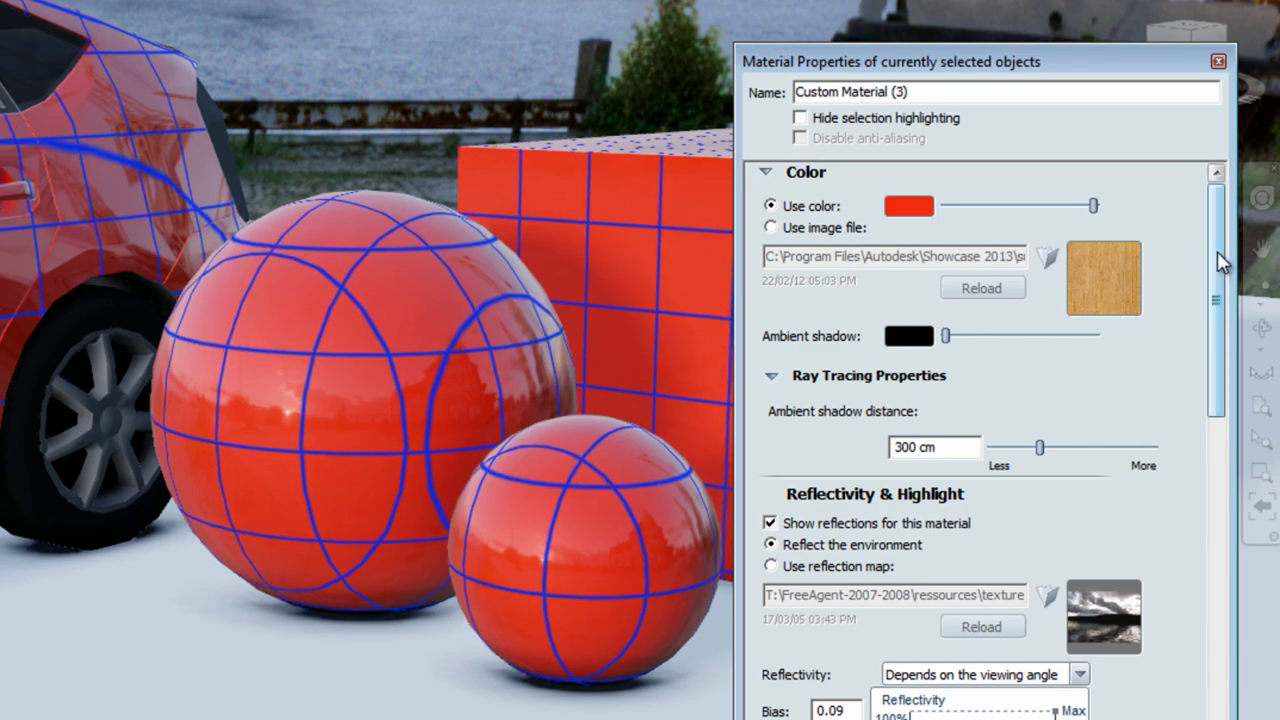
left_click_drag(1217, 251, 1220, 655)
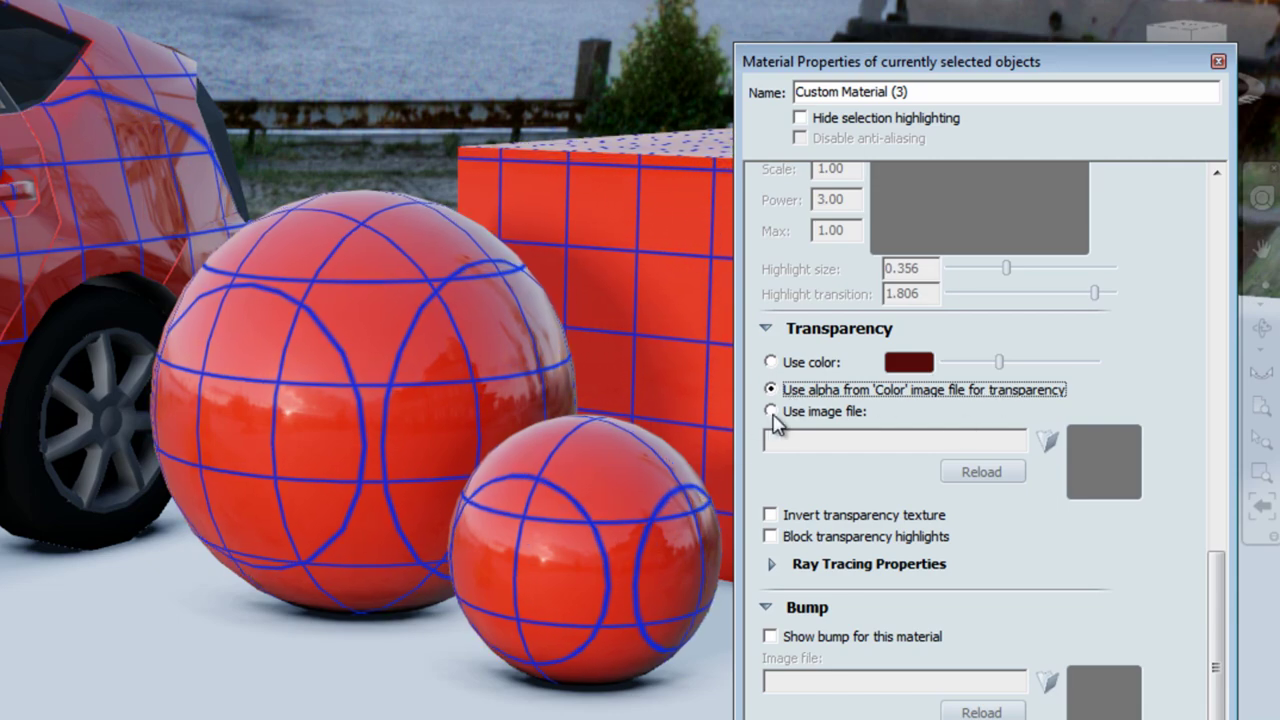
Drive the material's transparency with the image file 3stripes.png from the Showcase 2013 support Materials folder.
left_click(772, 413)
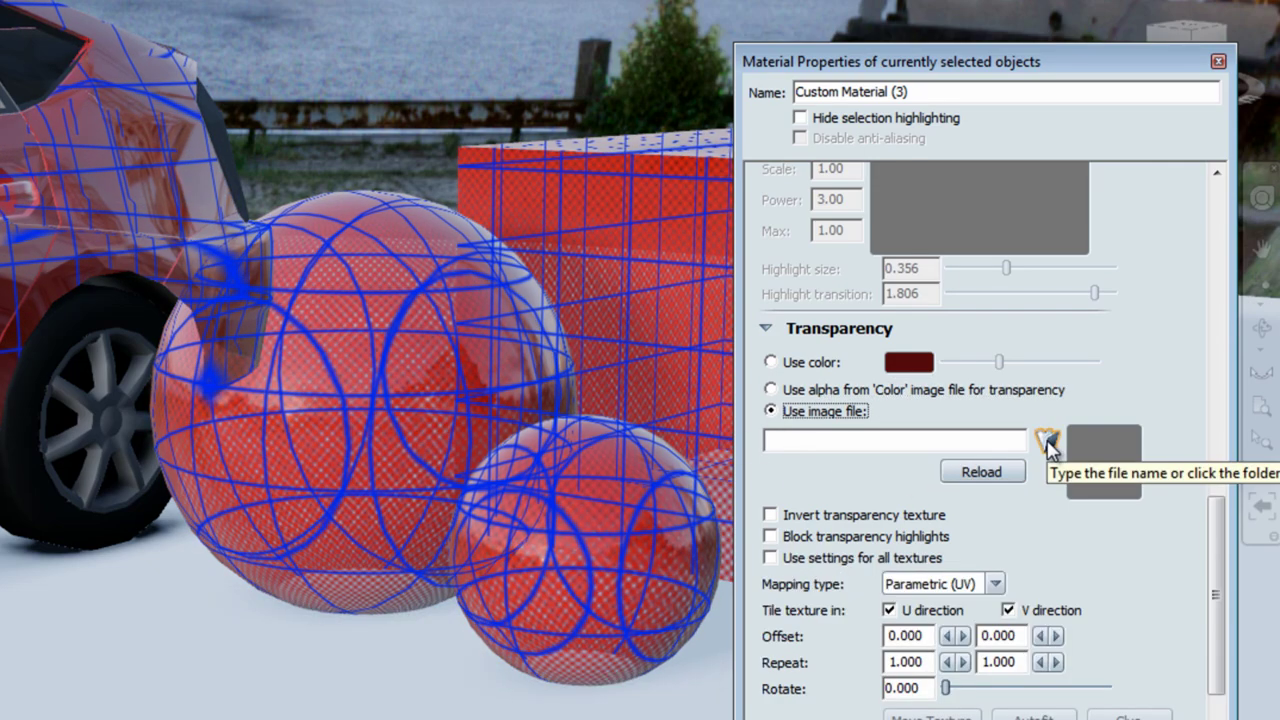
left_click(1047, 442)
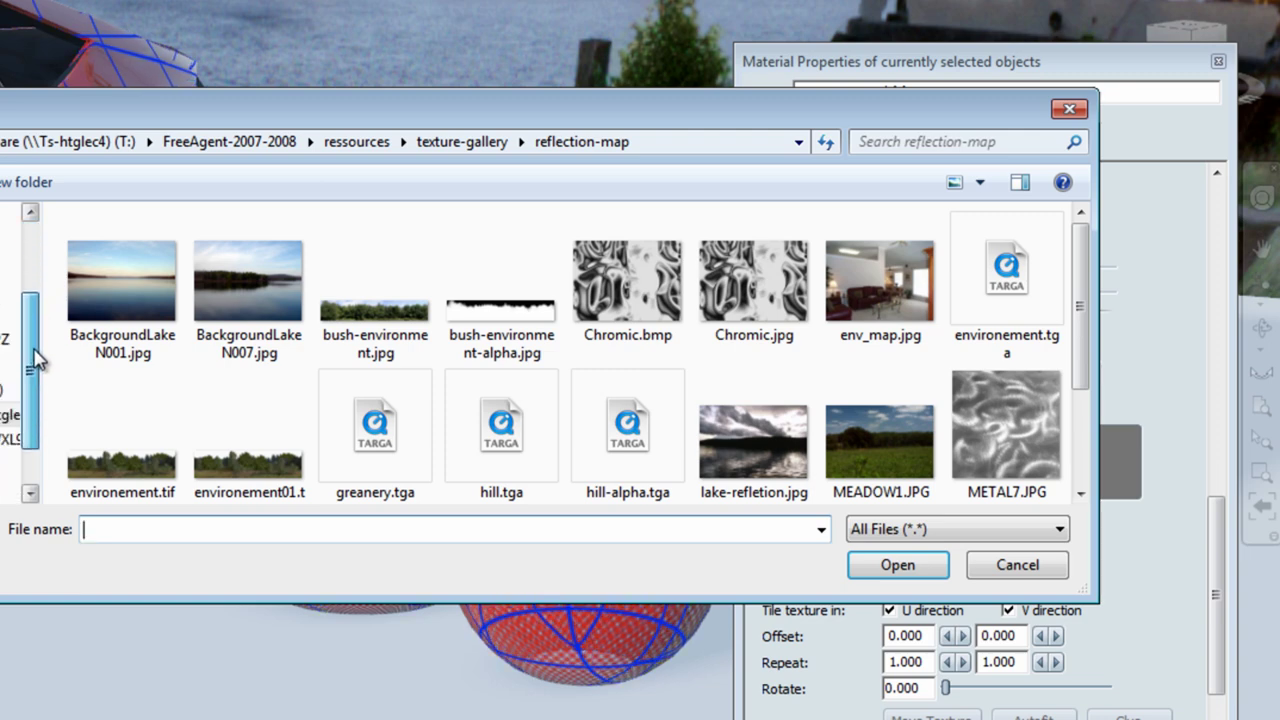
left_click_drag(1081, 292, 1090, 190)
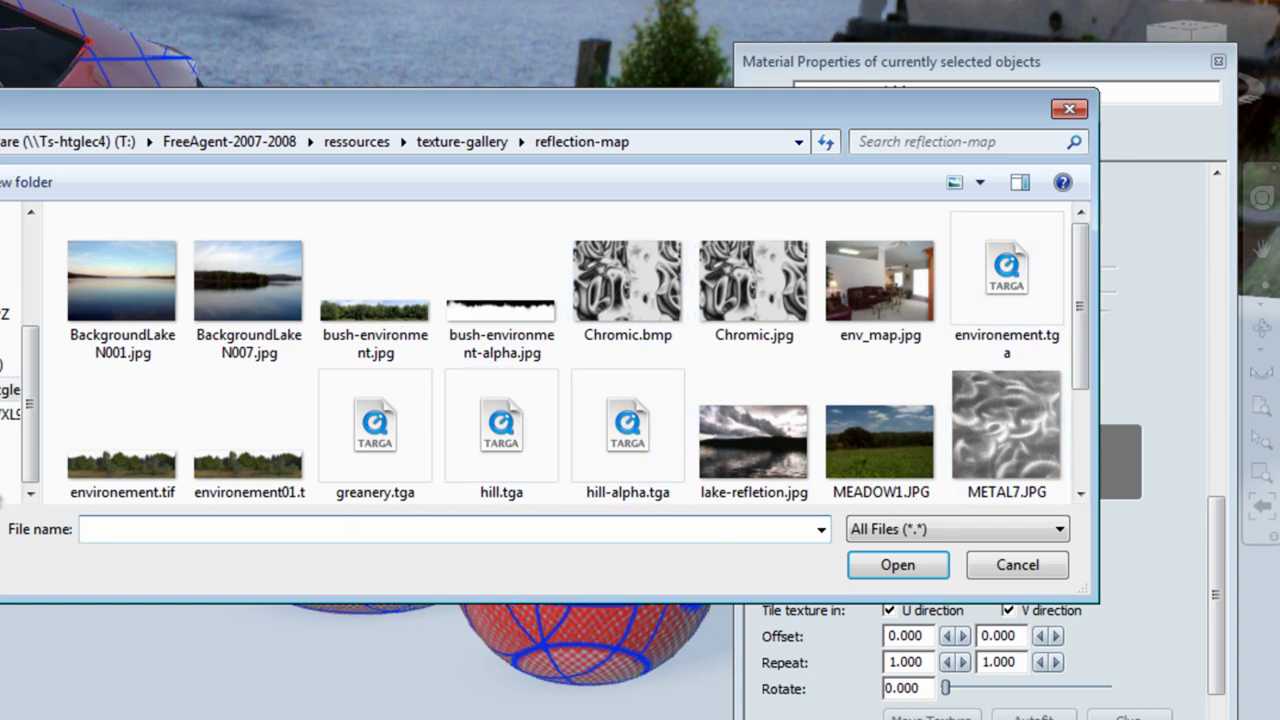
left_click(237, 291)
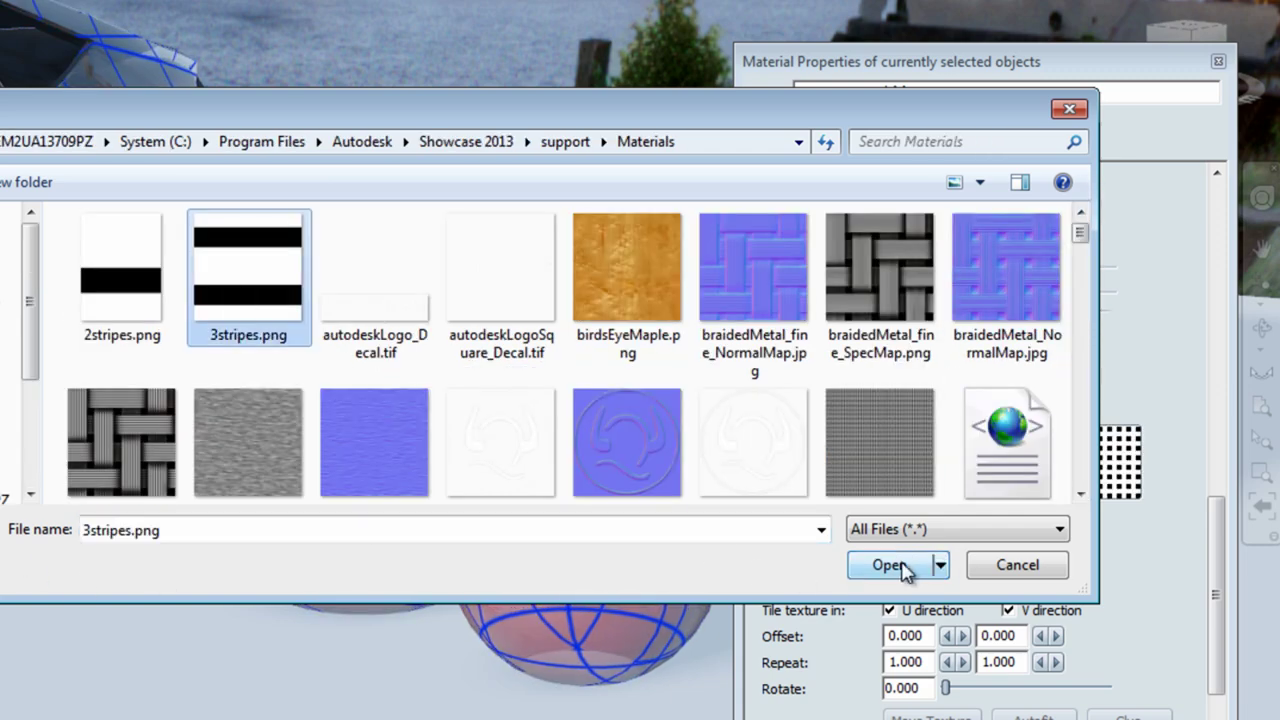
left_click(903, 568)
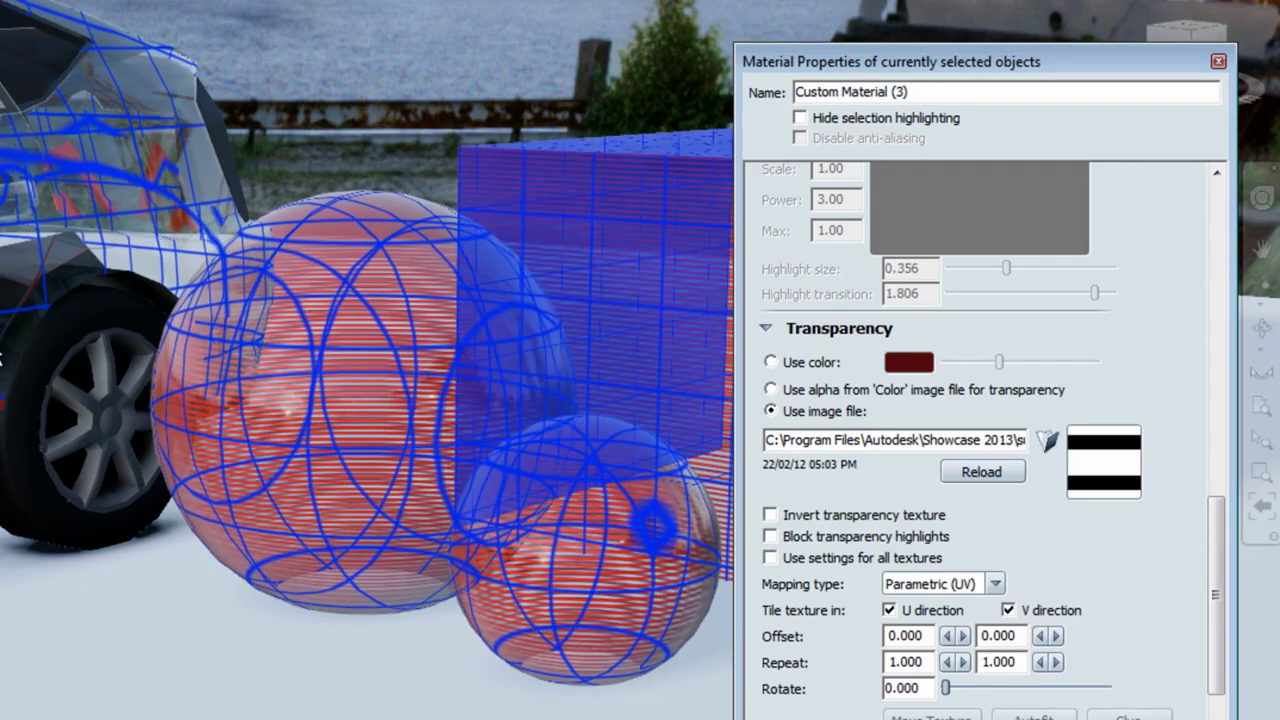
middle_click_drag(3, 343, 171, 370, "alt")
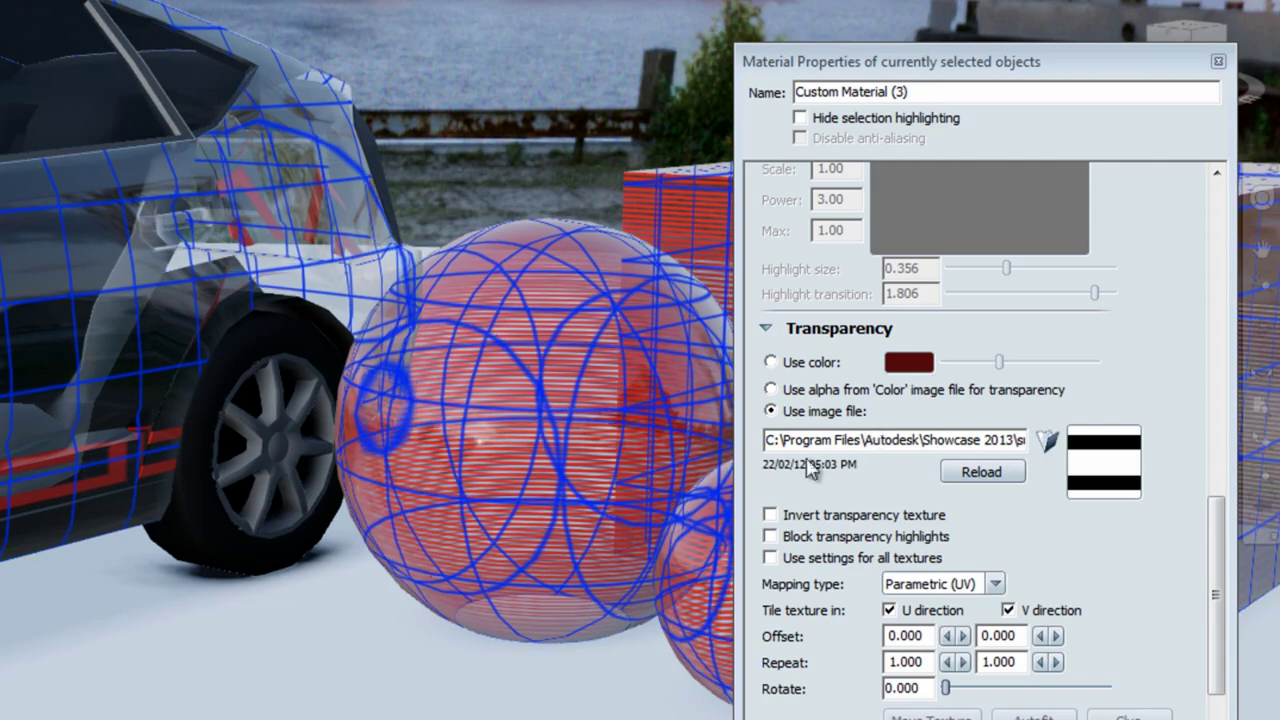
left_click_drag(527, 487, 189, 494)
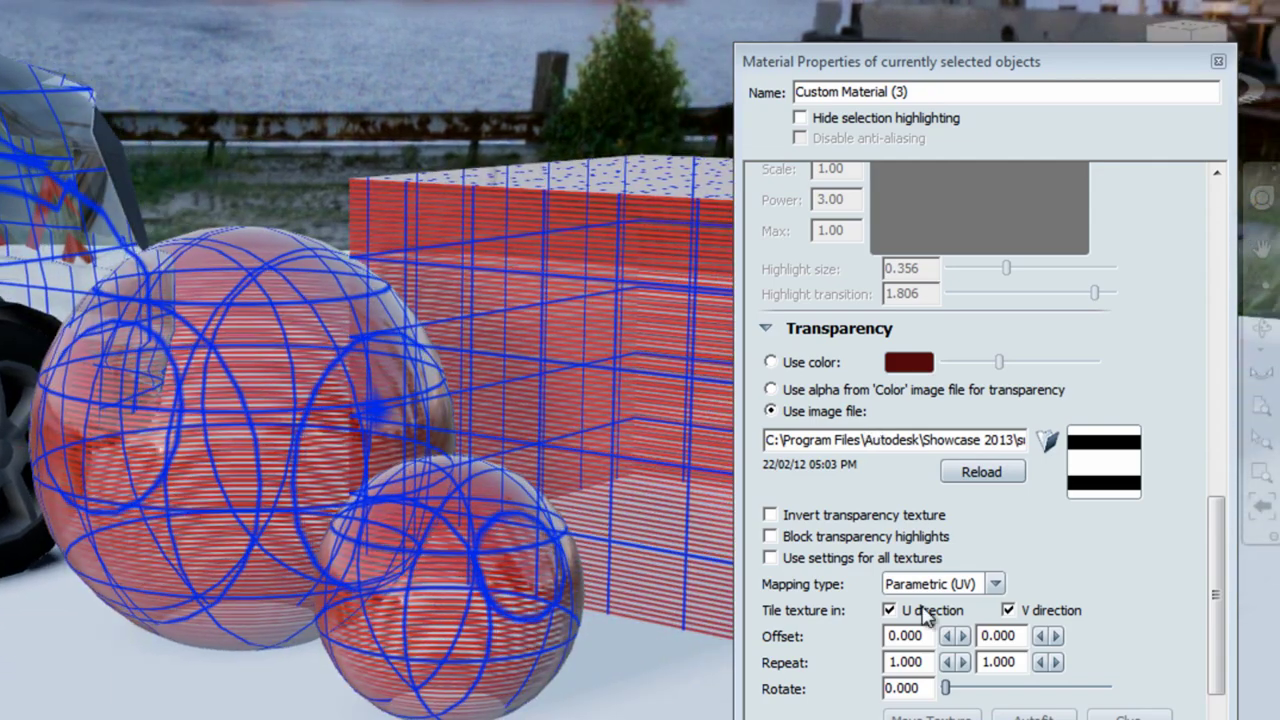
left_click_drag(1217, 585, 1218, 656)
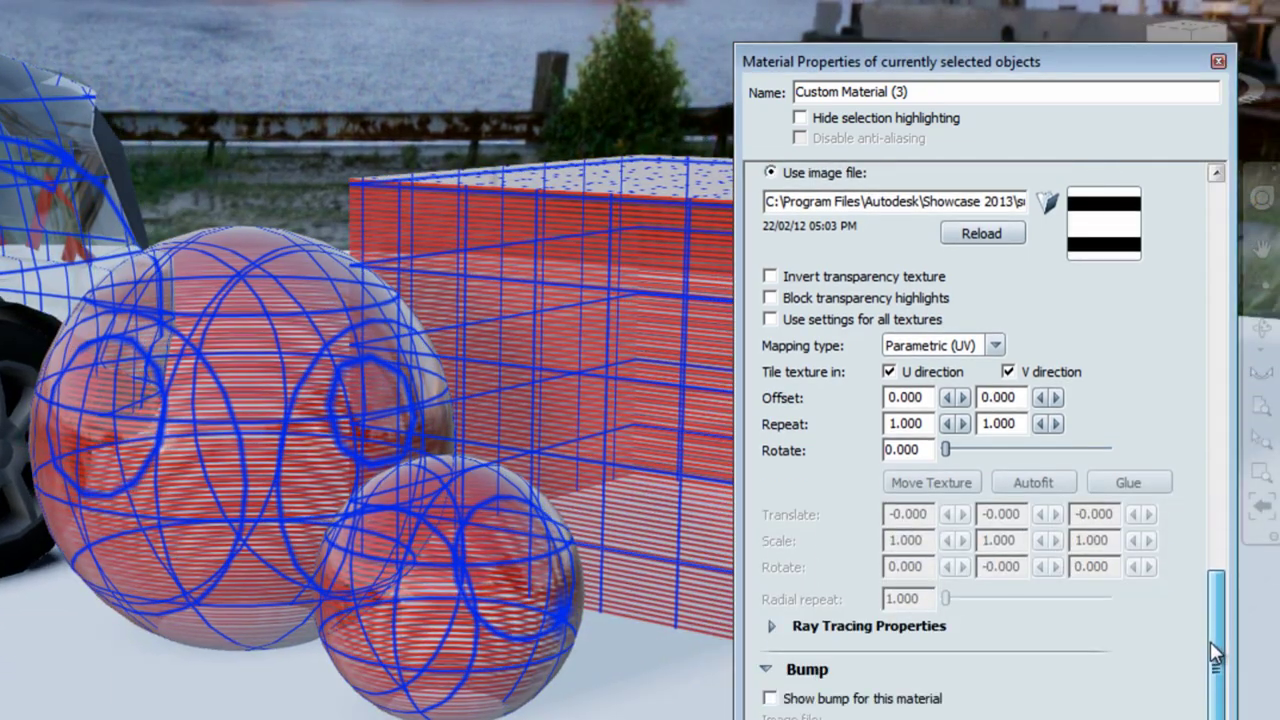
Select only the large sphere and hide its selection highlighting.
left_click(256, 142)
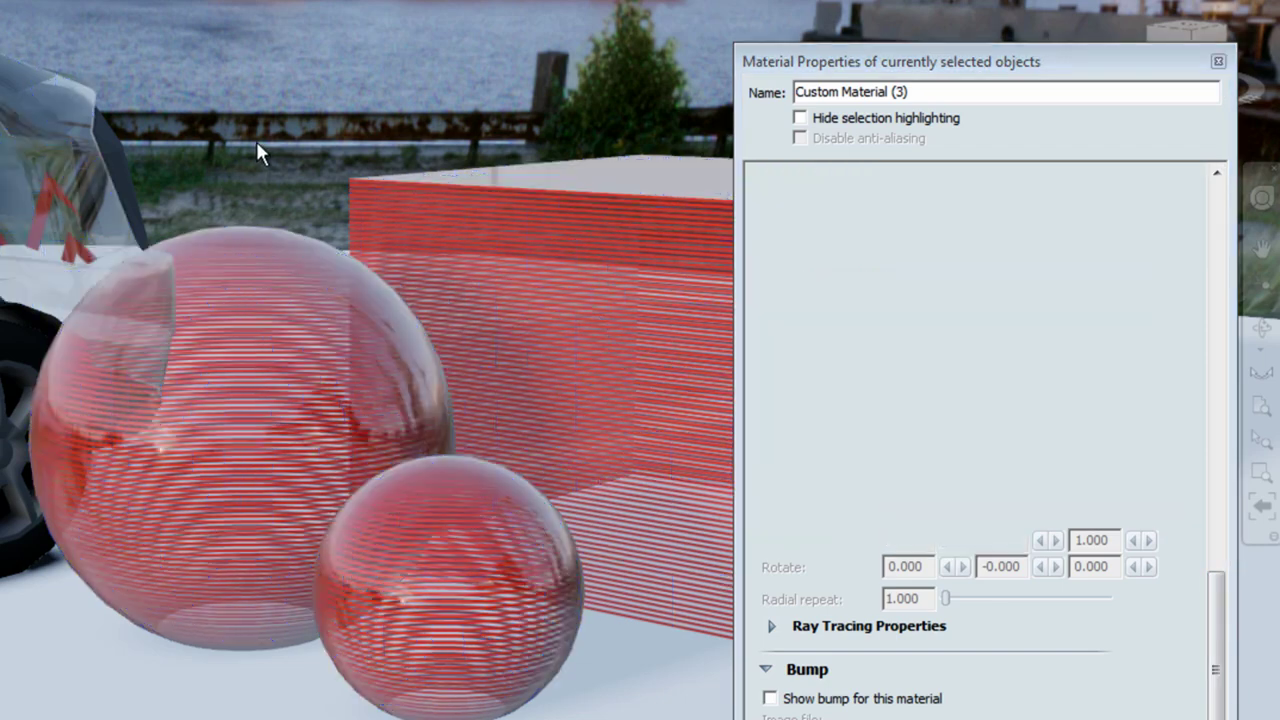
left_click(241, 349)
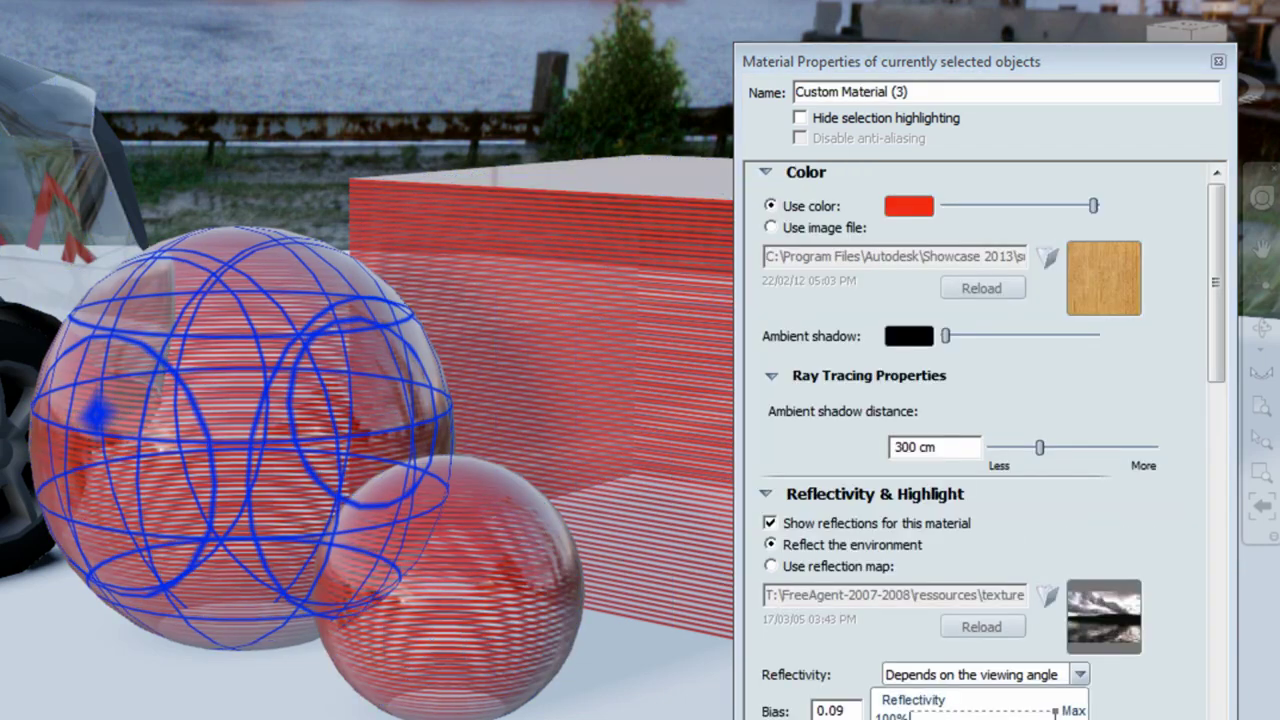
mouse_move(1217, 300)
left_mouse_down()
mouse_move(1220, 529)
mouse_move(1196, 697)
left_mouse_up()
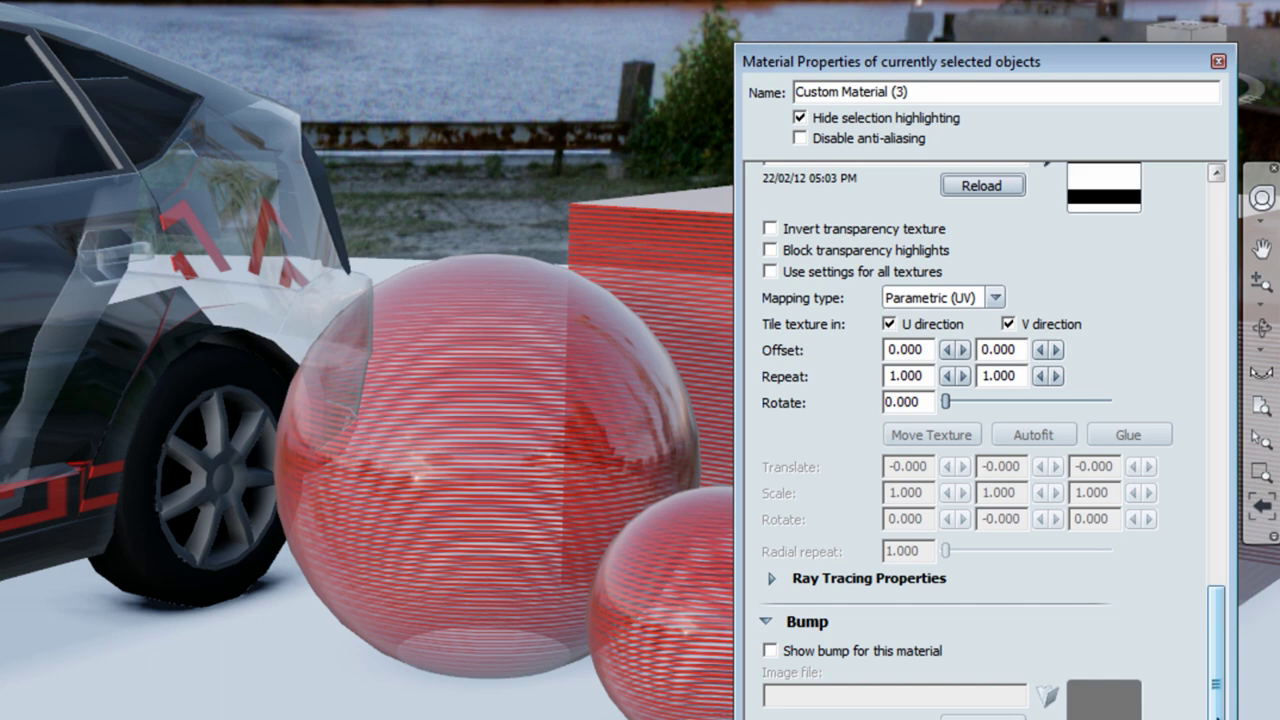
Set the mapping type of the large sphere's transparency texture to Triplanar.
left_click(995, 298)
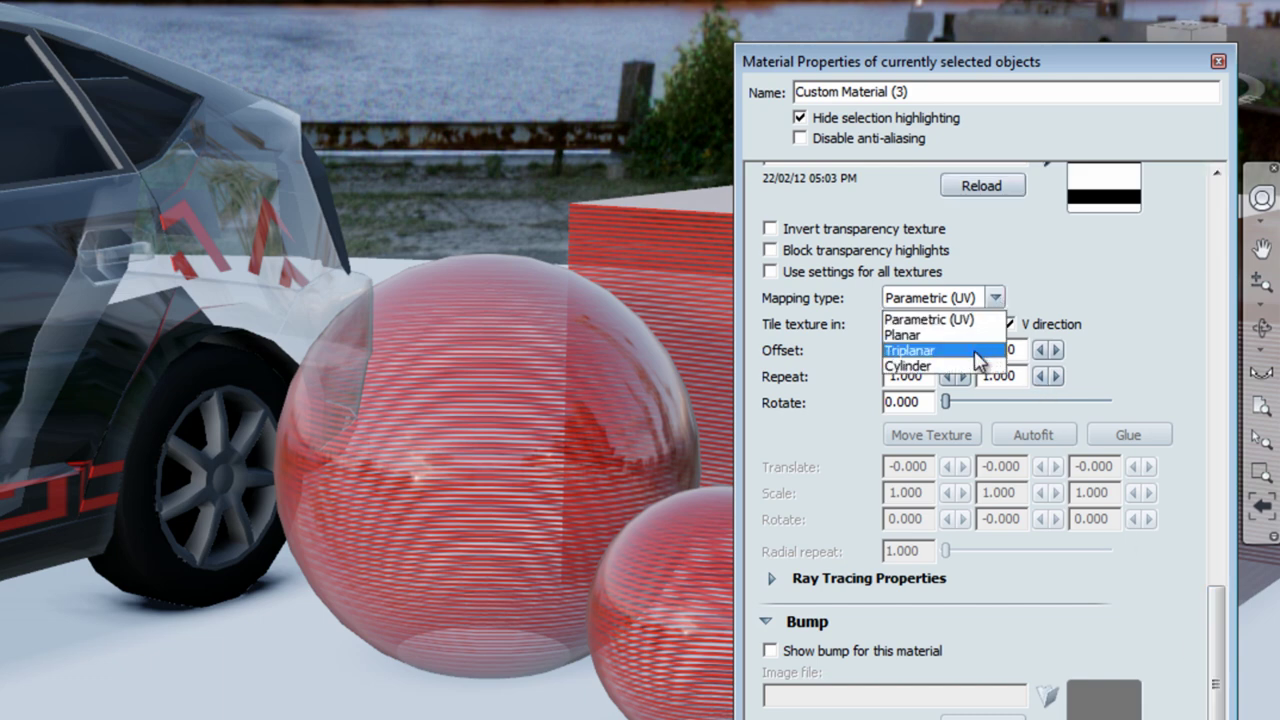
left_click(935, 350)
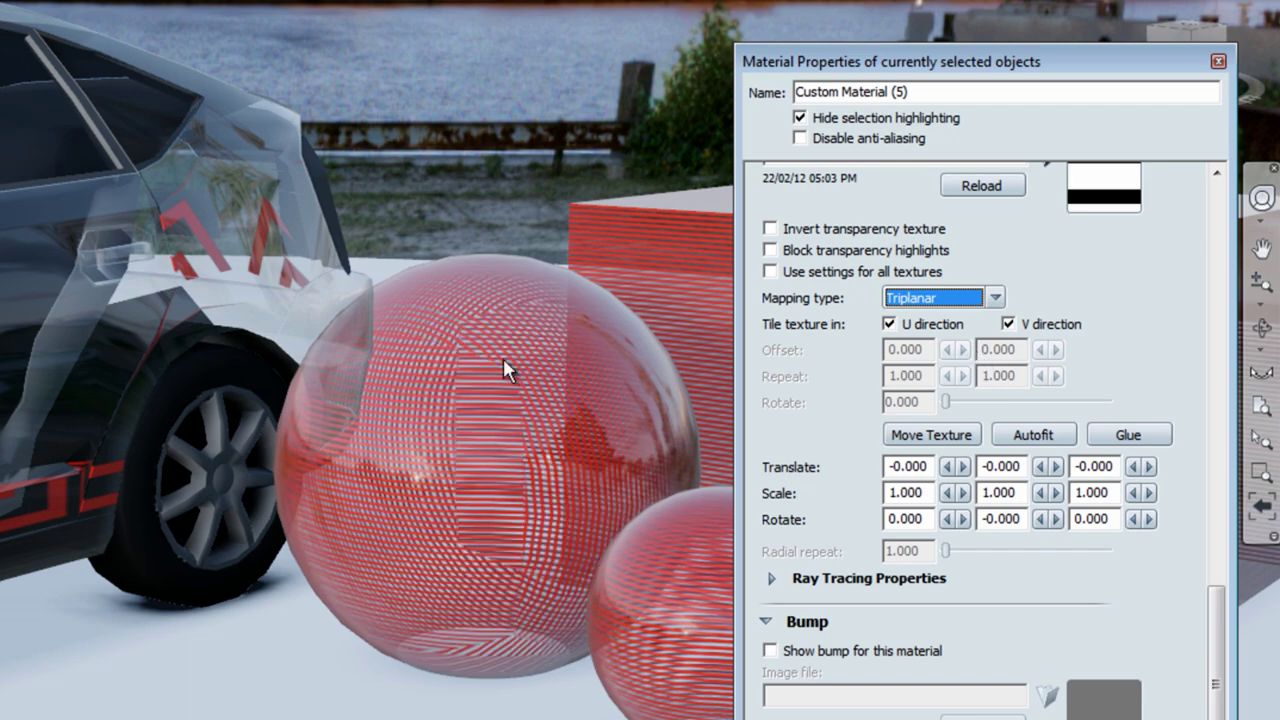
middle_click_drag(506, 483, 249, 469)
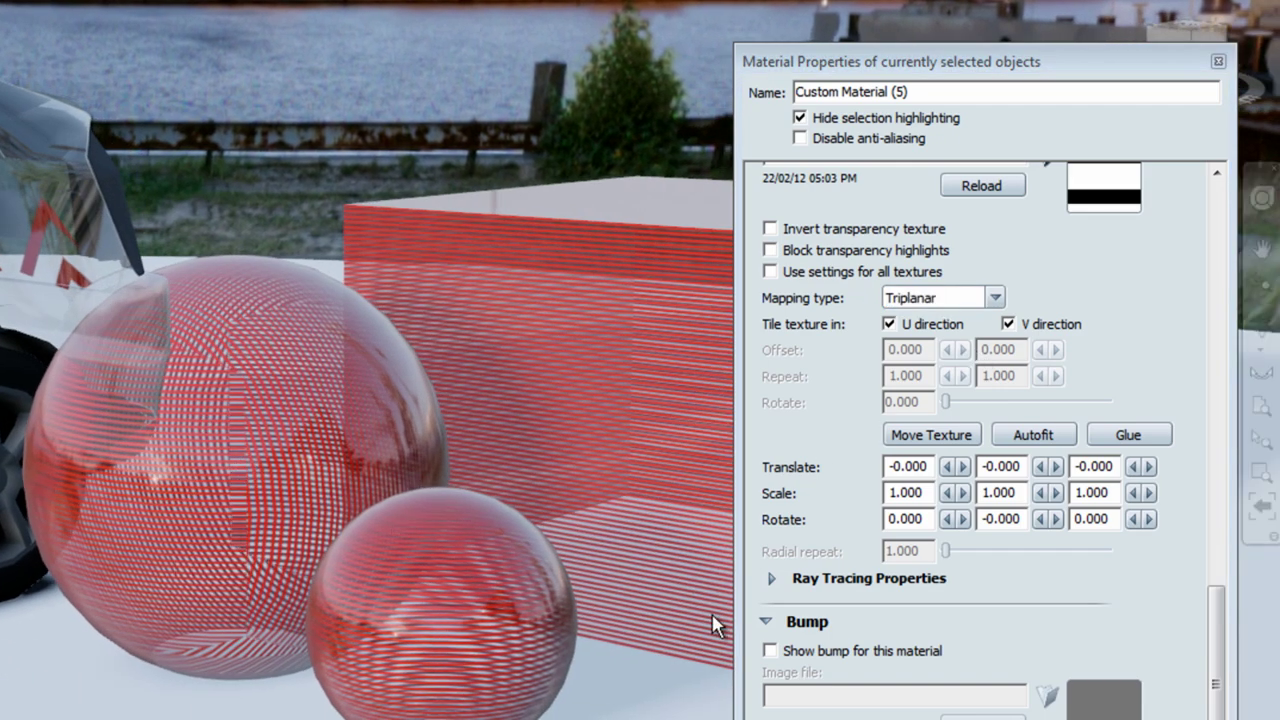
Set the scale of the large sphere's transparency texture to 10 on all three axes.
double_click(930, 492)
type("1")
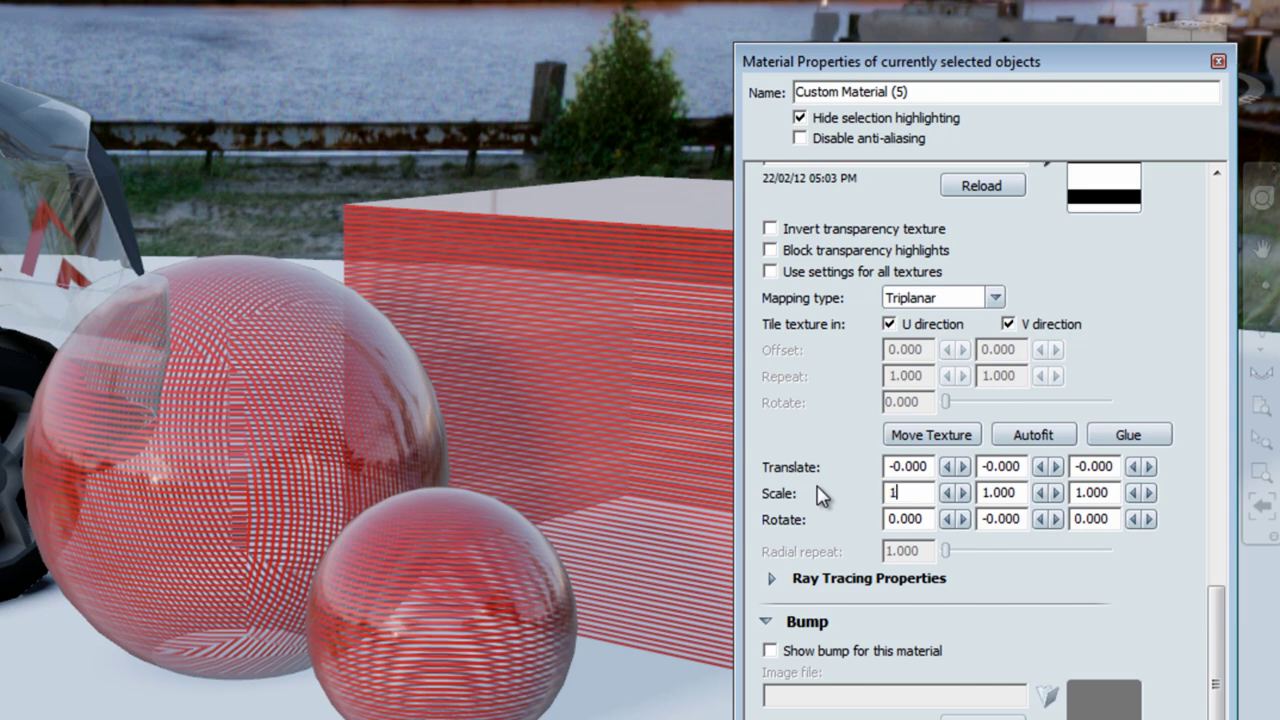
type("0")
key("Return")
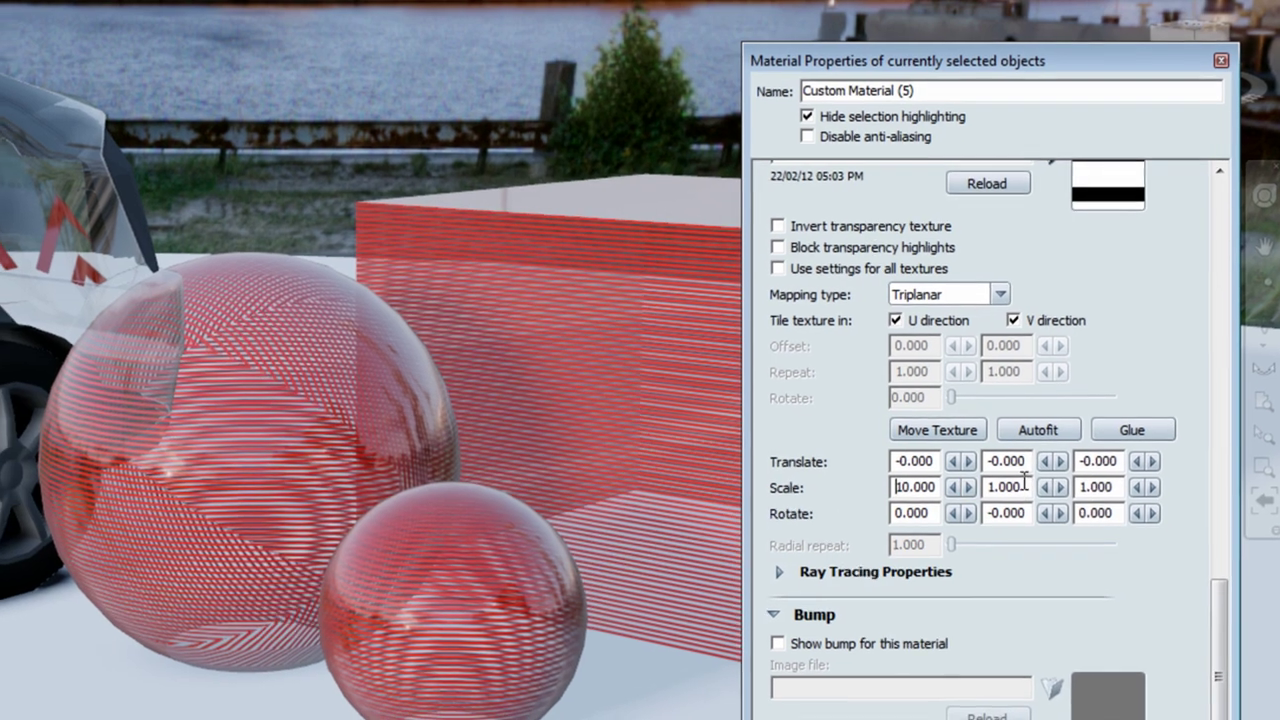
double_click(993, 492)
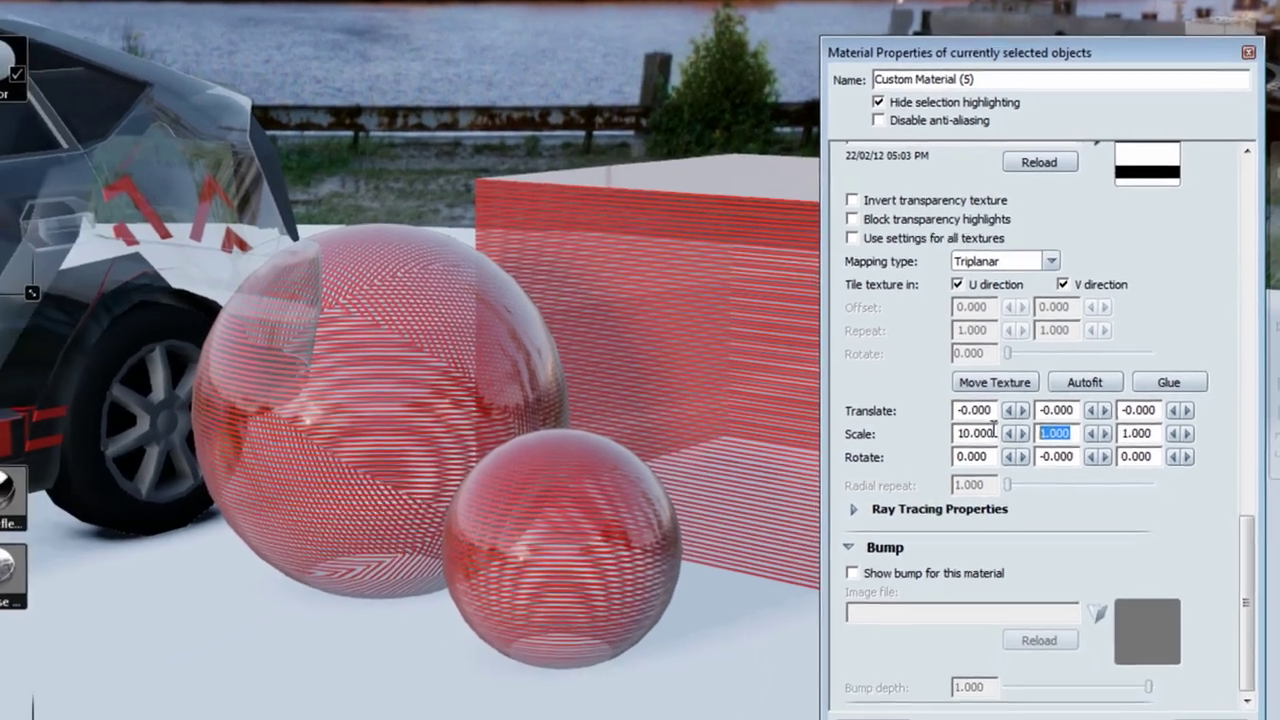
type("10")
key("Return")
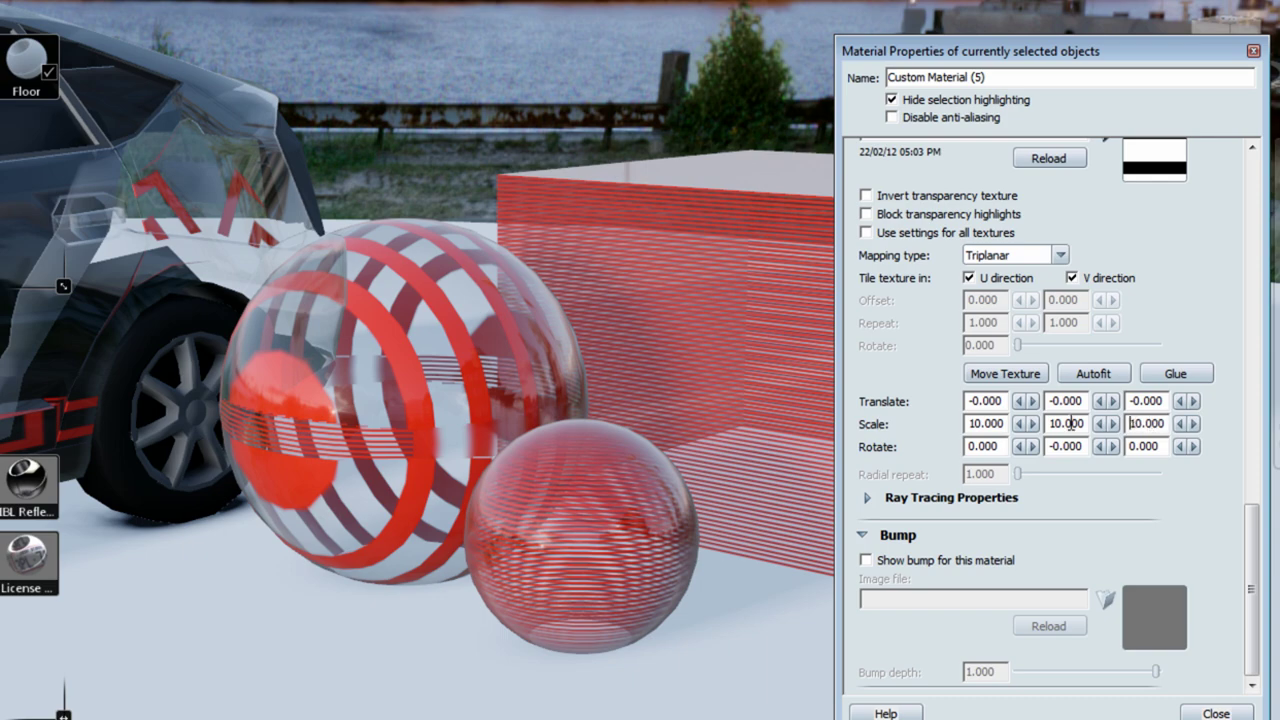
Turn on the texture positioning handles and autofit the transparency texture to the large sphere.
middle_click_drag(417, 423, 420, 507)
left_click(1005, 374)
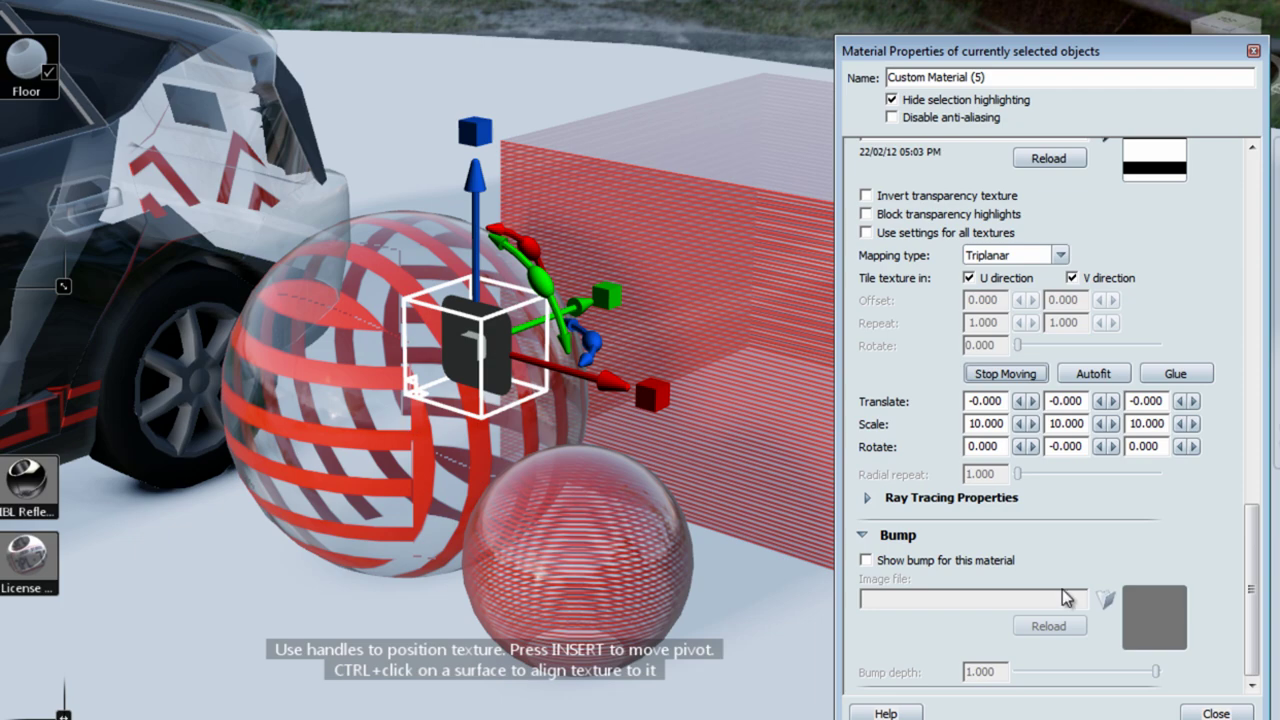
left_click(1092, 375)
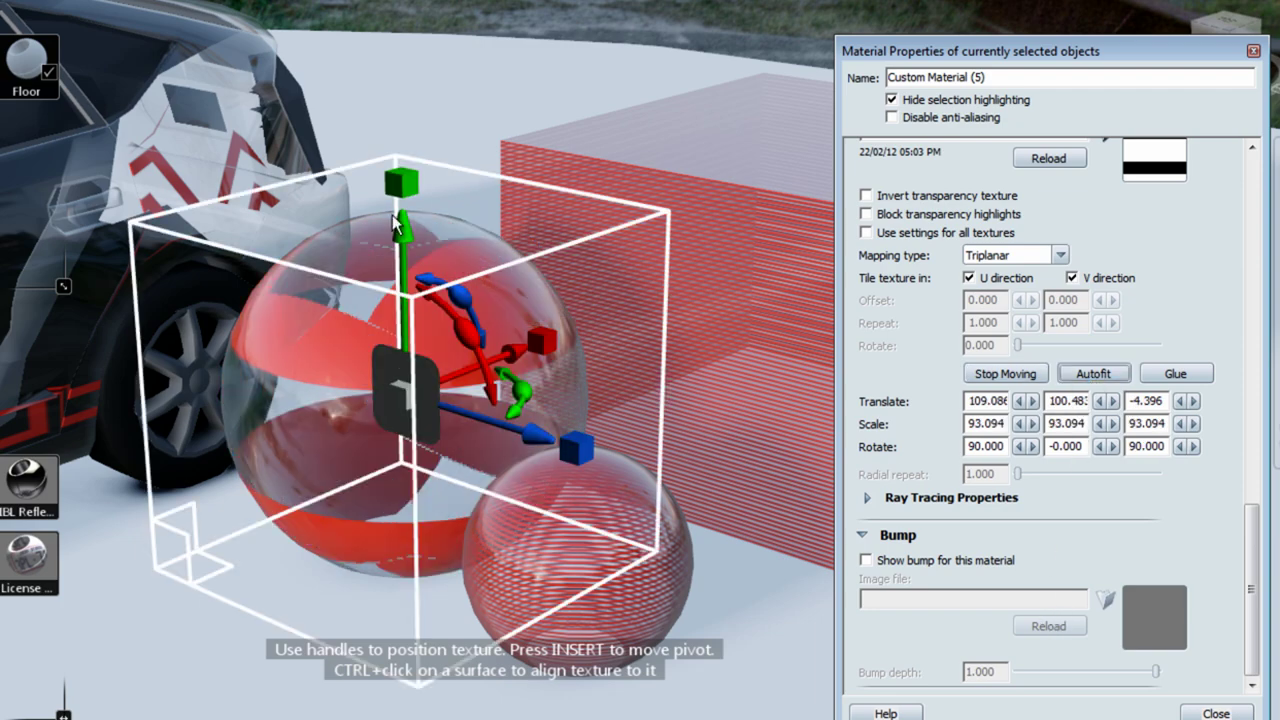
Shrink the texture box with its scale handles to a scale of about 45.7, 18.9 and 9.1.
left_click_drag(409, 191, 398, 463)
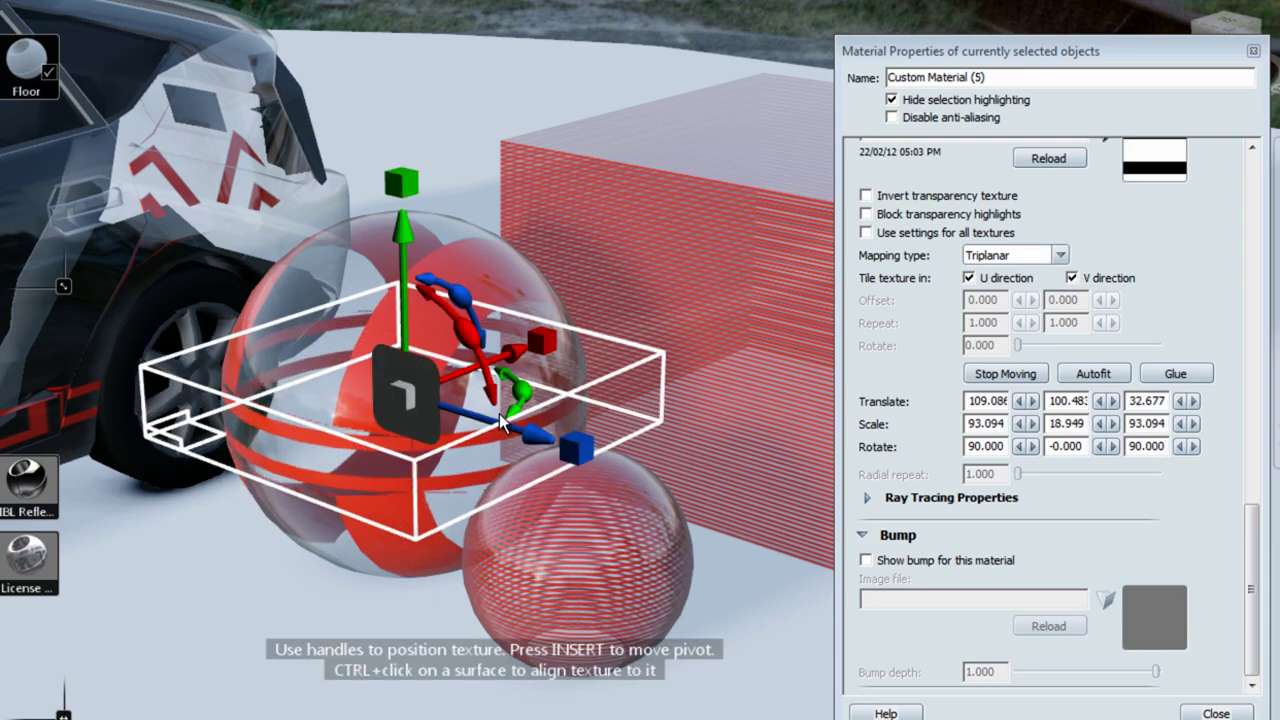
left_click_drag(553, 355, 436, 398)
left_click_drag(578, 443, 323, 319)
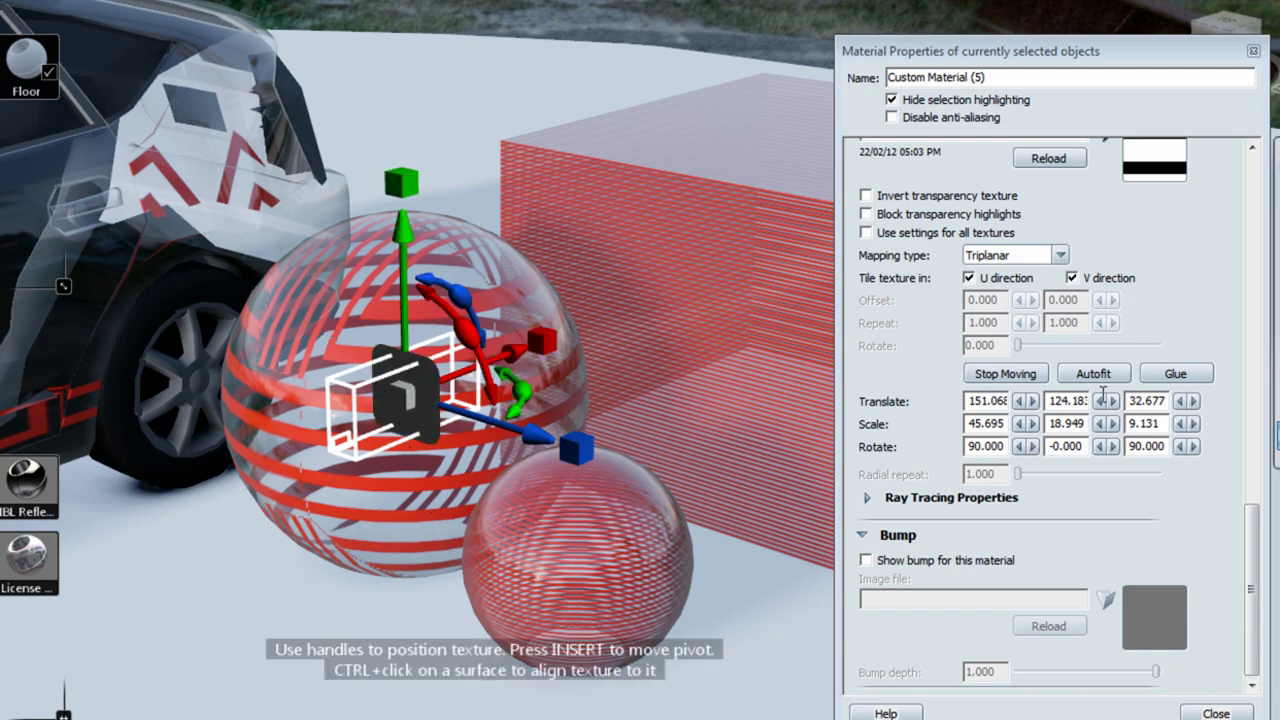
Autofit the transparency texture to the large sphere again and turn off its texture positioning handles.
left_click(1094, 374)
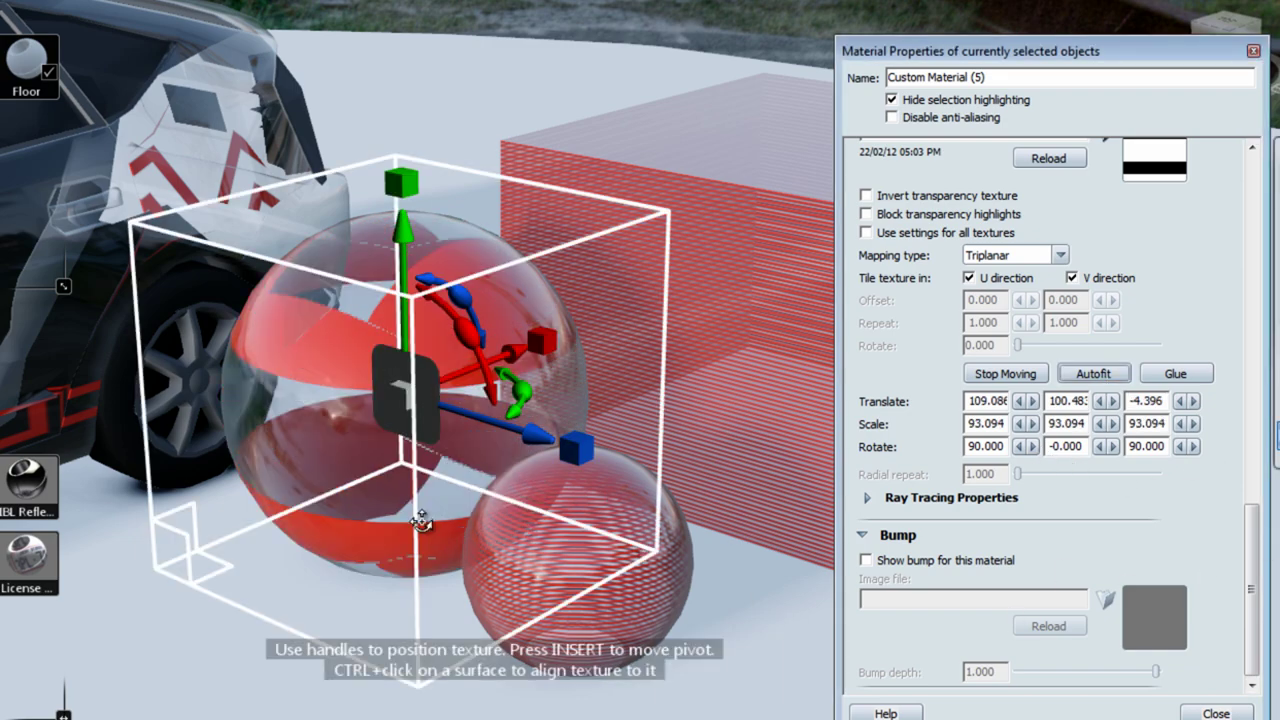
left_click_drag(421, 522, 425, 393, "alt")
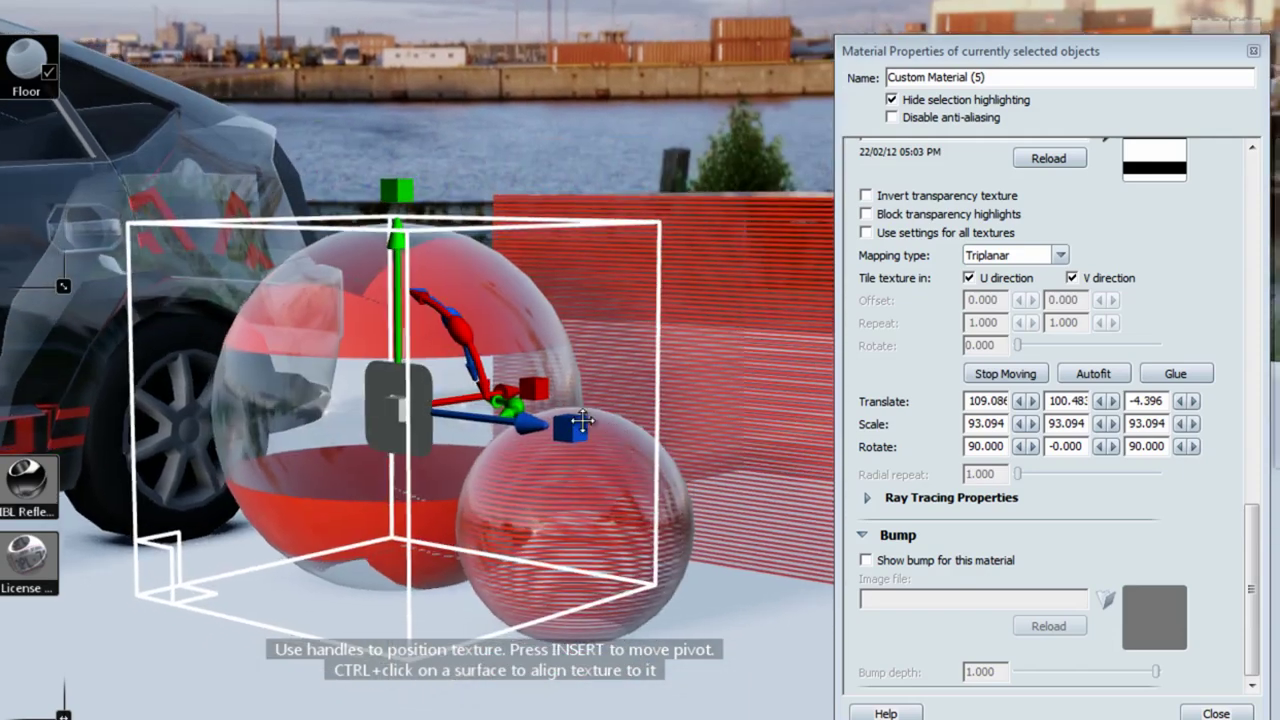
middle_click_drag(582, 422, 268, 420)
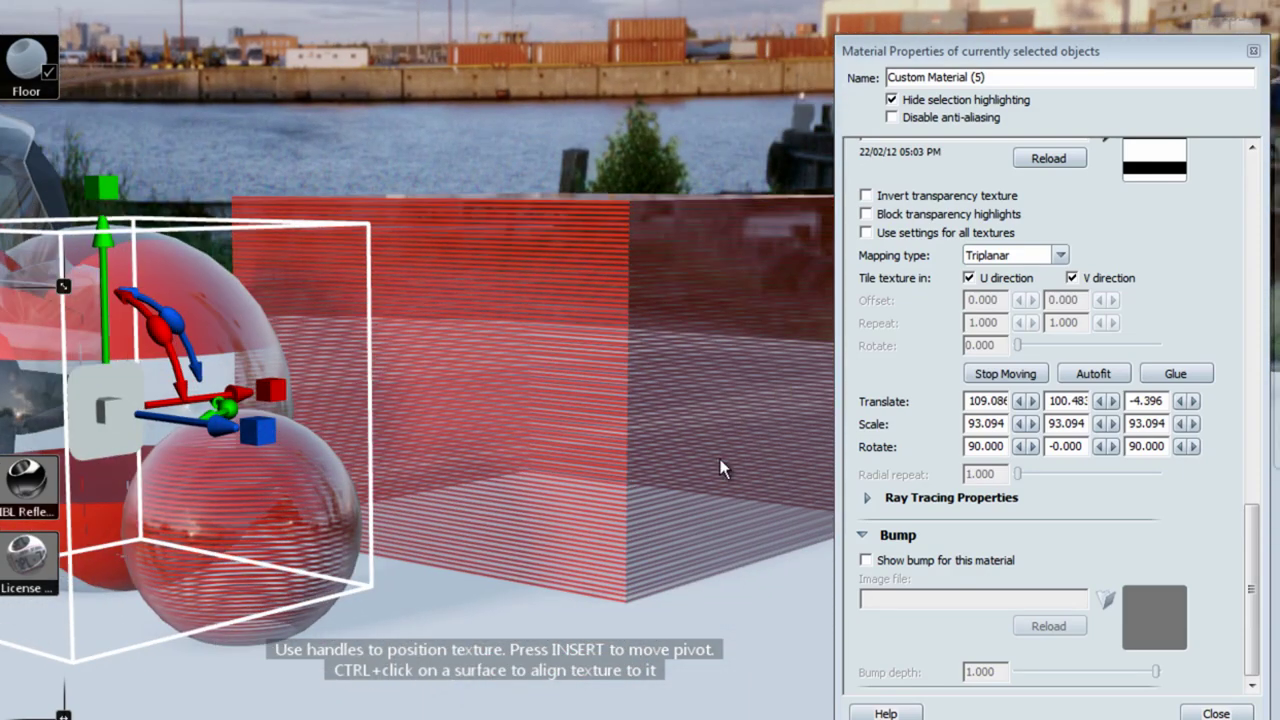
left_click(1005, 374)
Select the striped box and set the mapping type of its transparency texture to Triplanar.
left_click(488, 305)
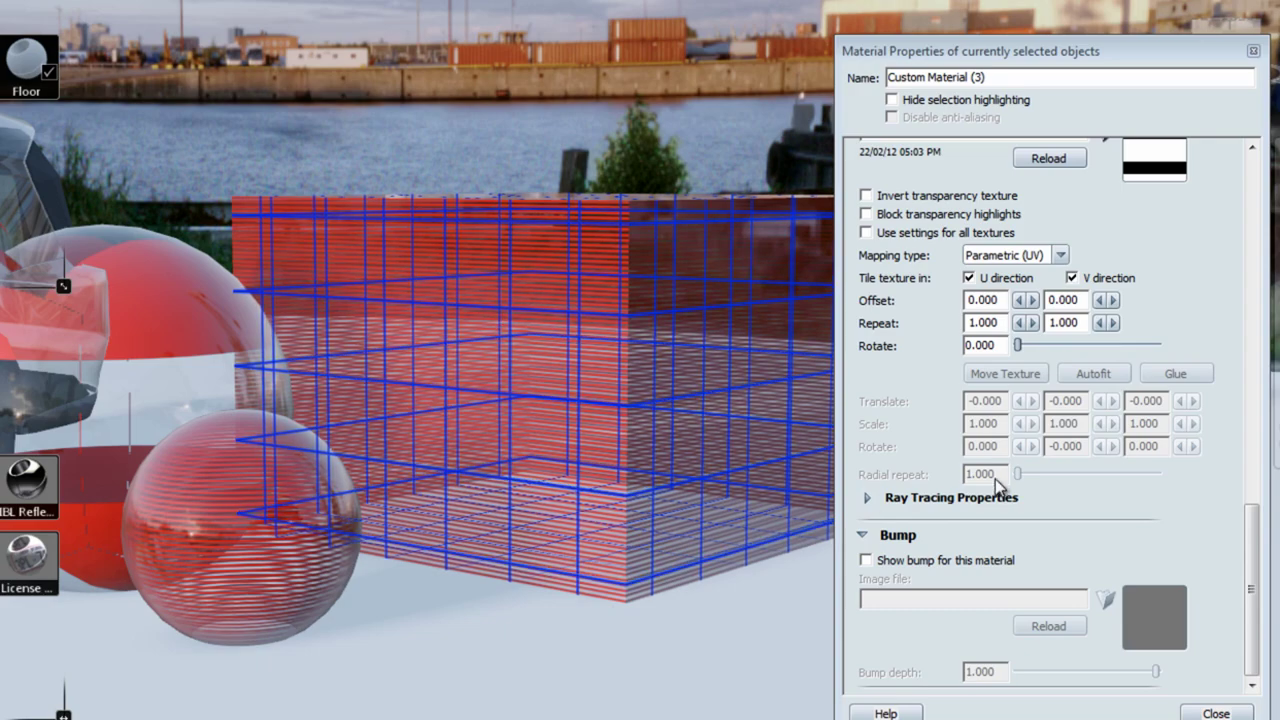
left_click(1059, 255)
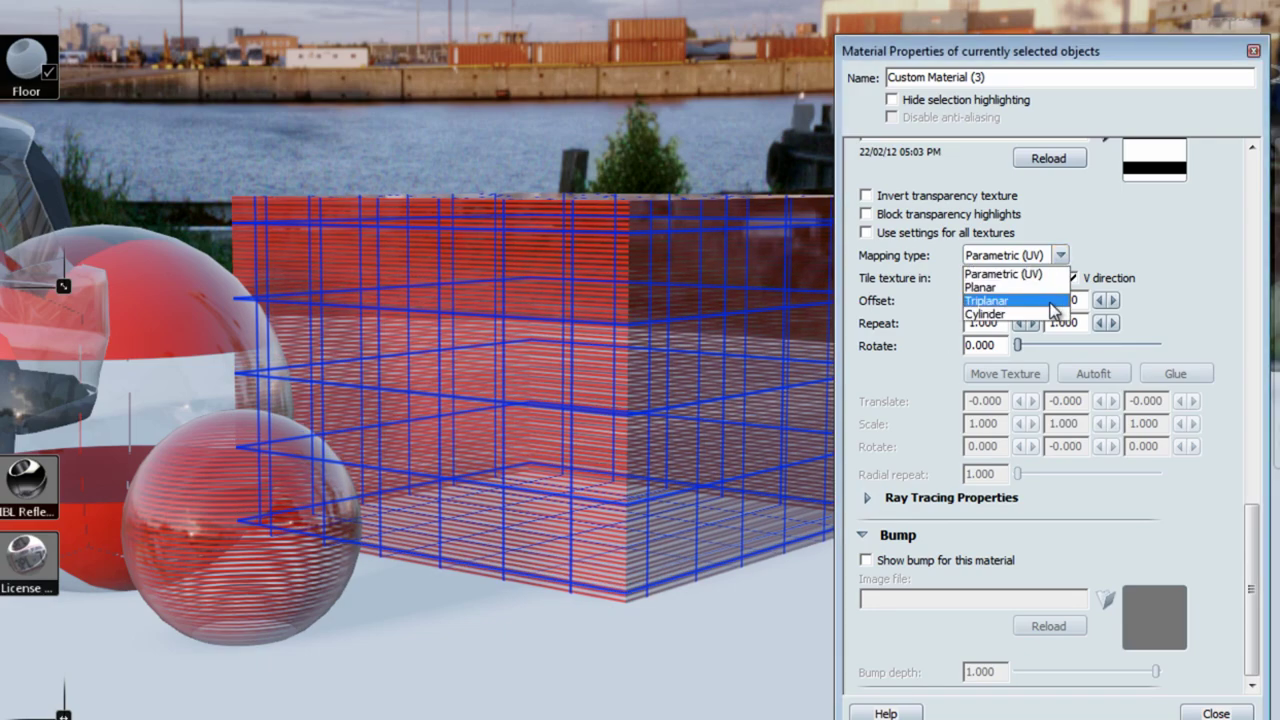
left_click(1040, 297)
middle_click_drag(534, 450, 512, 546)
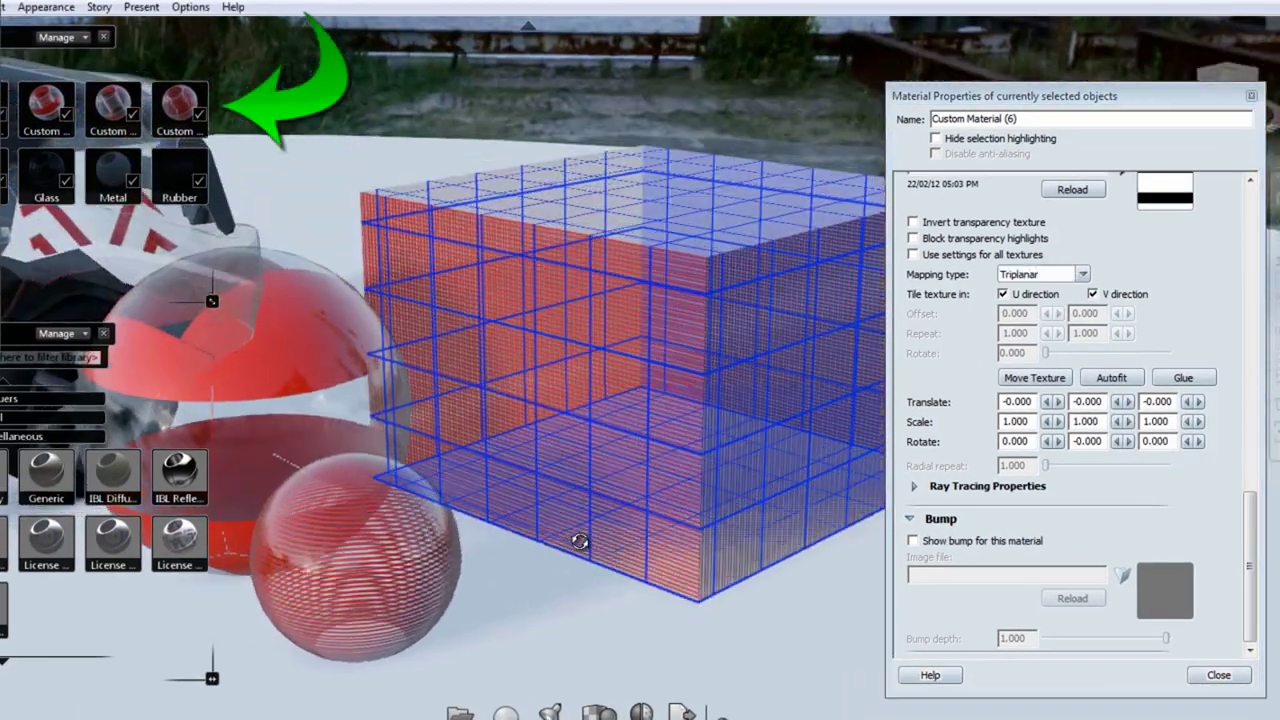
middle_click_drag(628, 422, 486, 423)
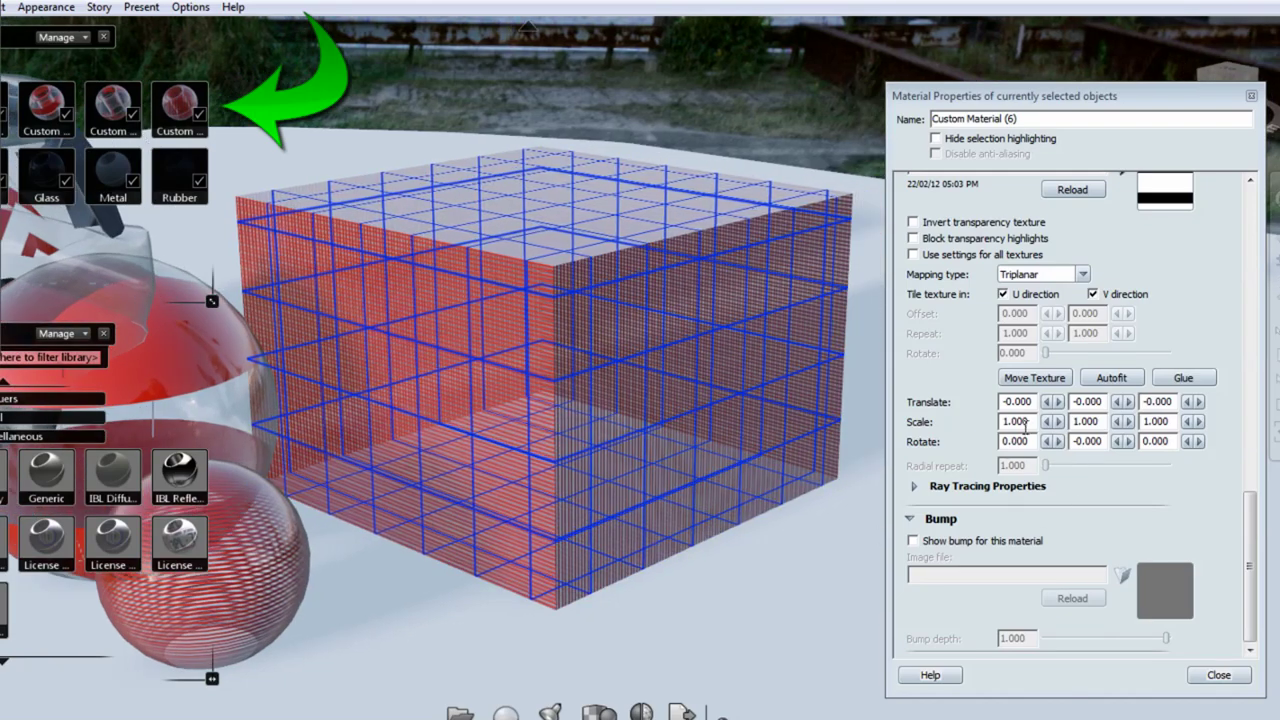
Autofit the transparency texture to the box and shrink it with the positioning handles to a scale of about 59.2, 11.9 and 39.4.
left_click(1110, 378)
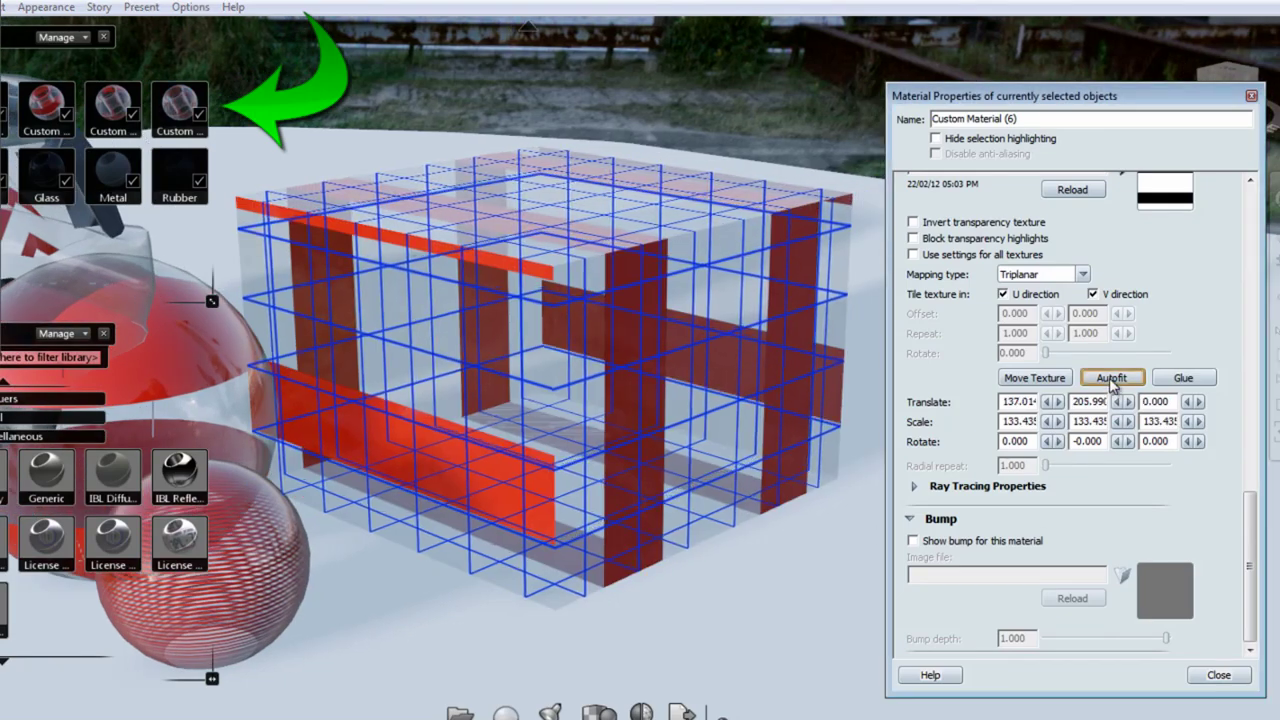
left_click(1034, 378)
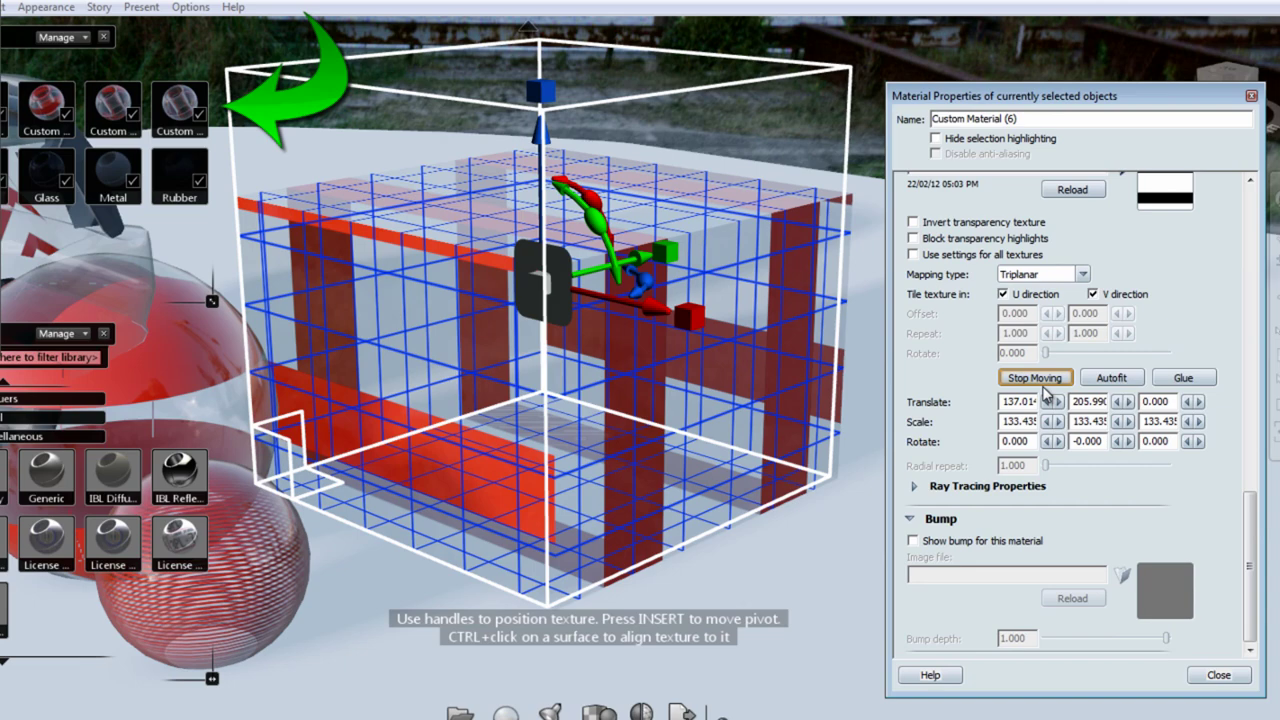
left_click_drag(540, 92, 540, 128)
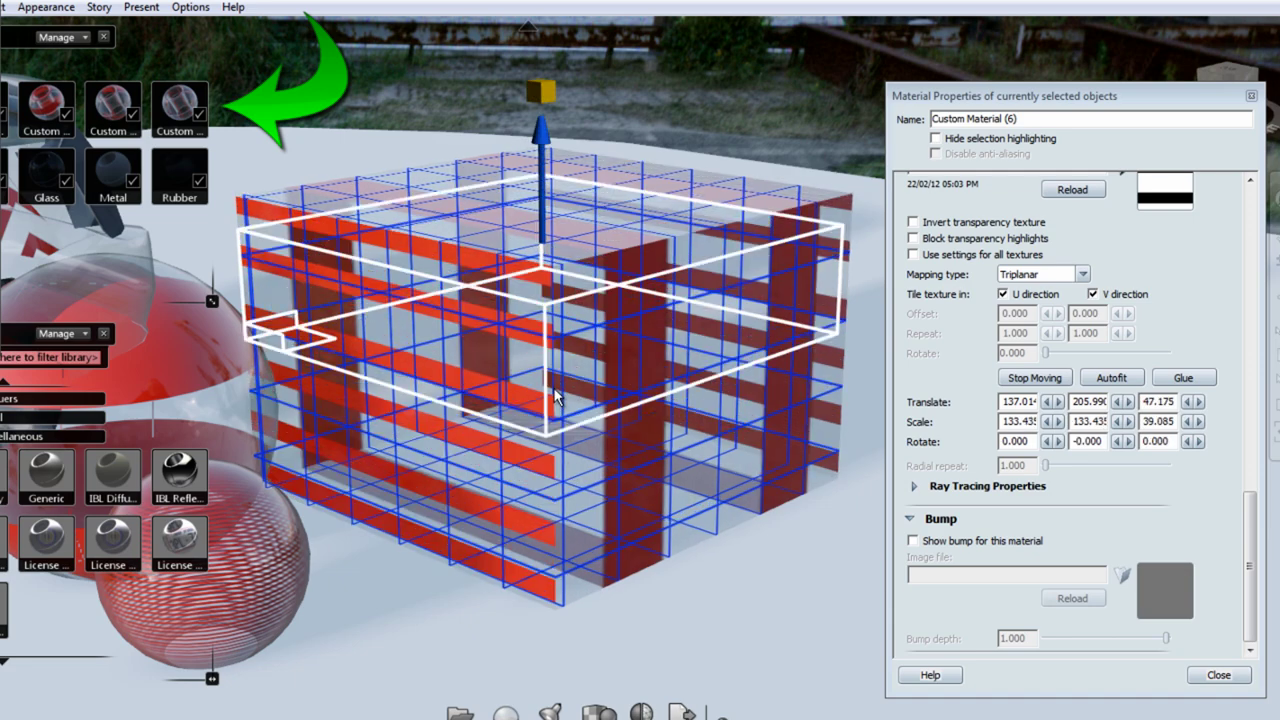
left_click_drag(688, 317, 512, 250)
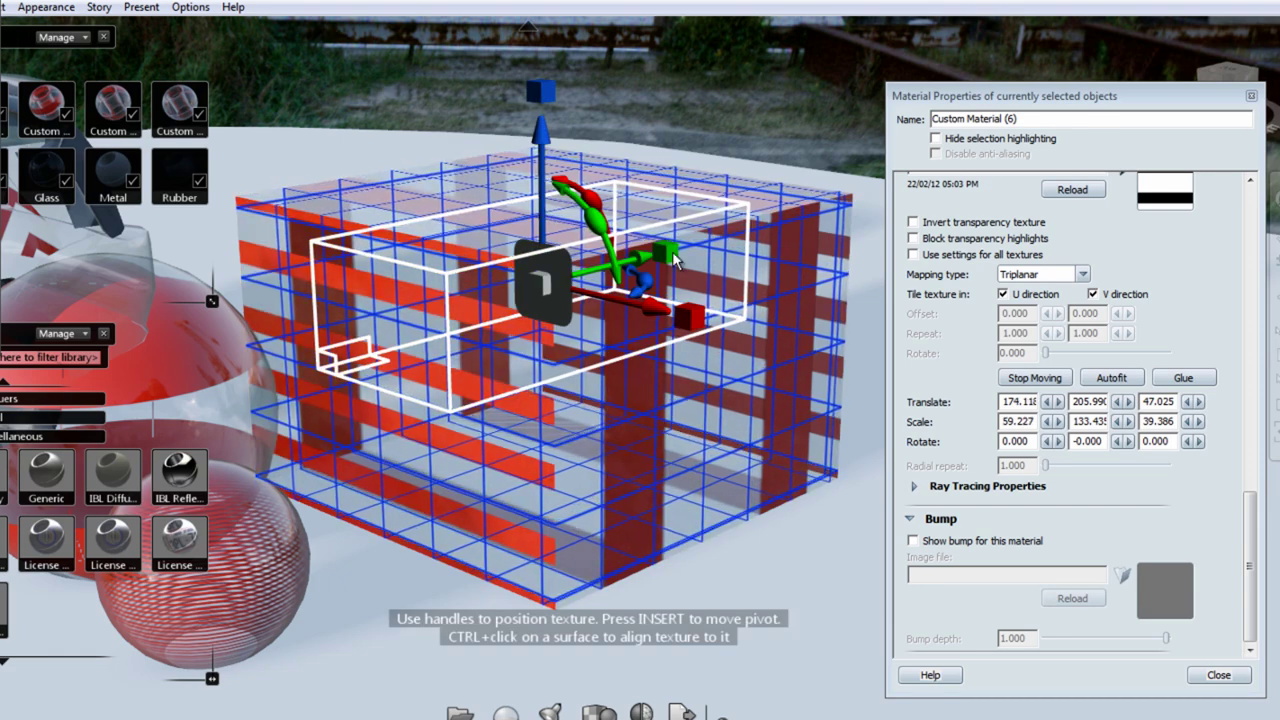
left_click_drag(645, 268, 372, 348)
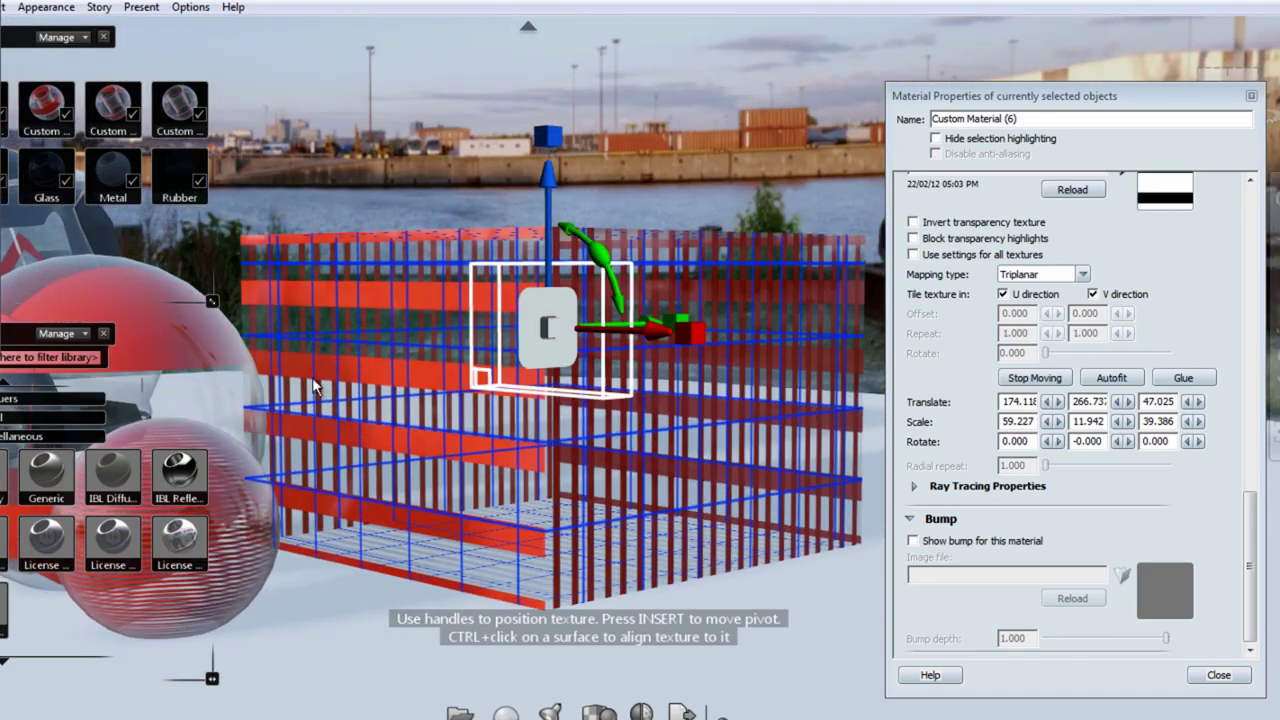
middle_click_drag(315, 387, 955, 384)
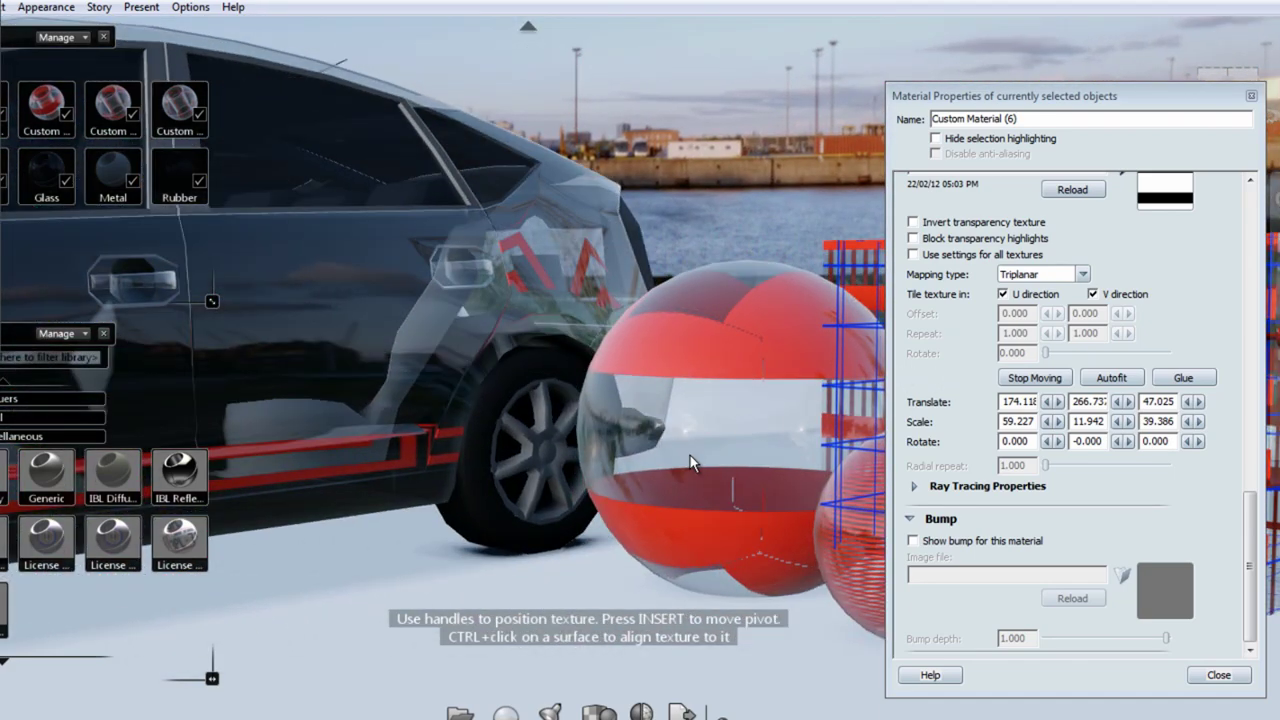
Try inverting the box's transparency texture, and turn the inversion off again.
left_click(912, 222)
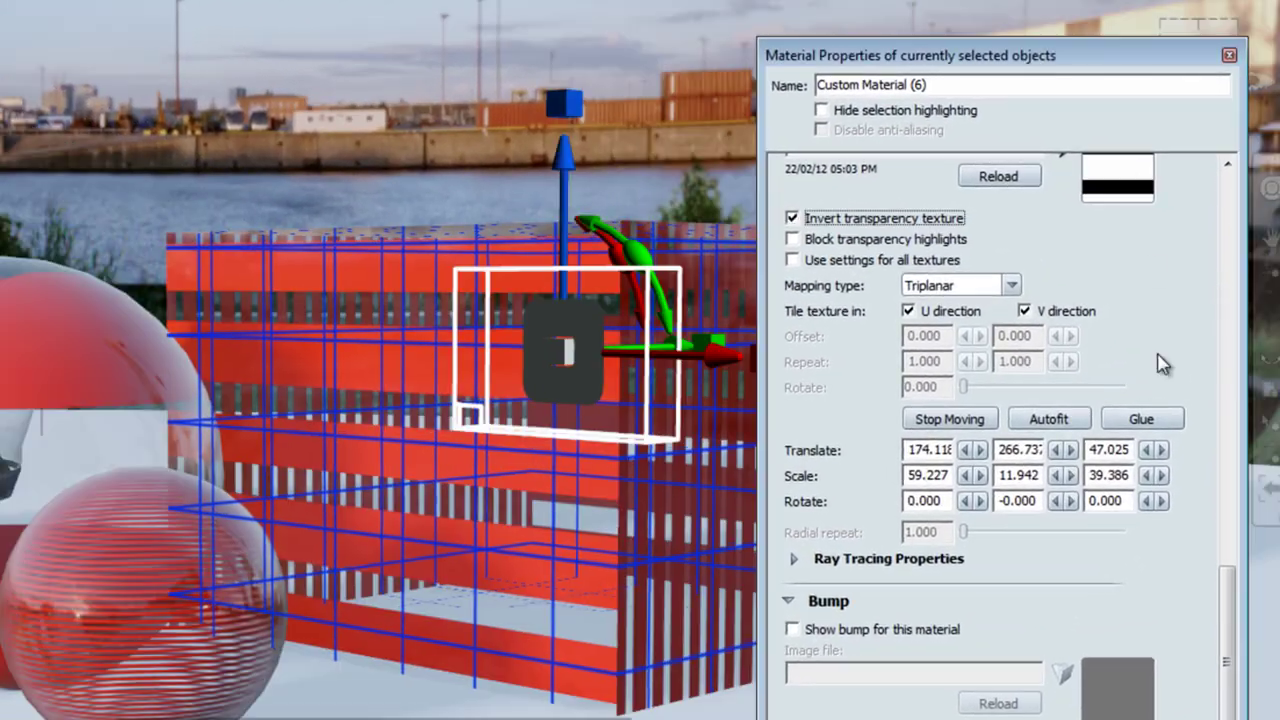
left_click_drag(1226, 614, 1226, 572)
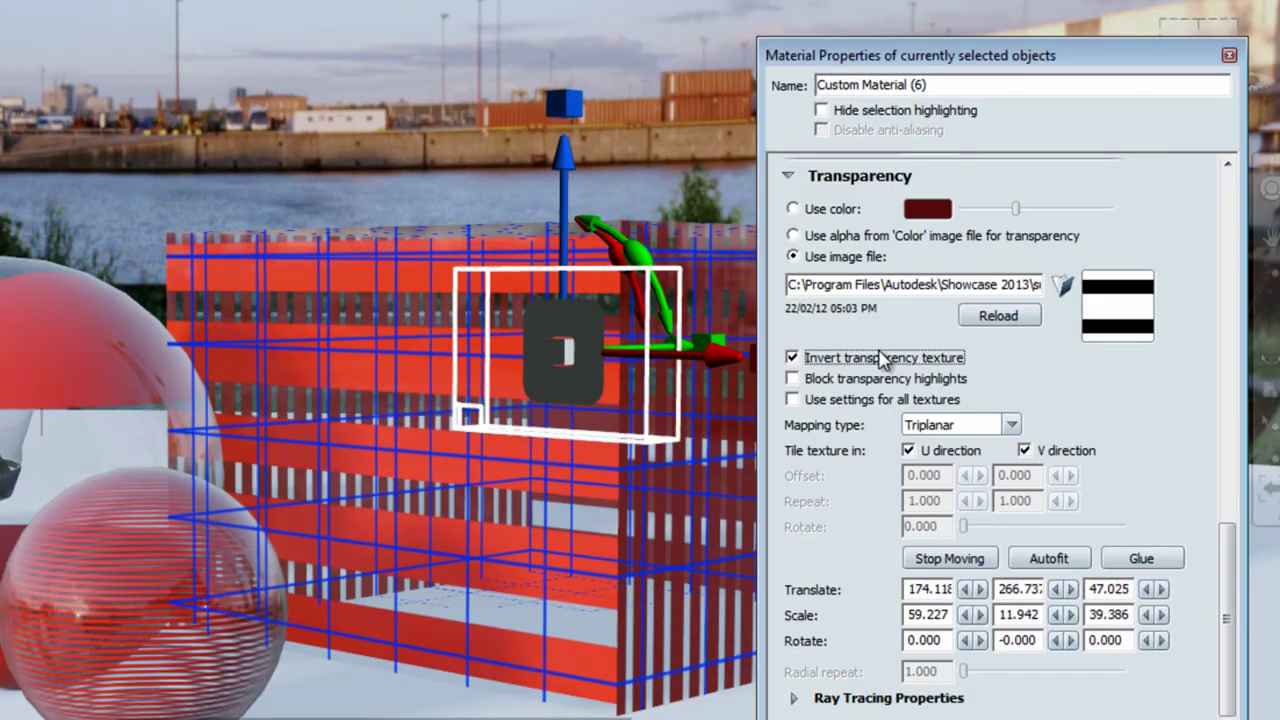
left_click(792, 358)
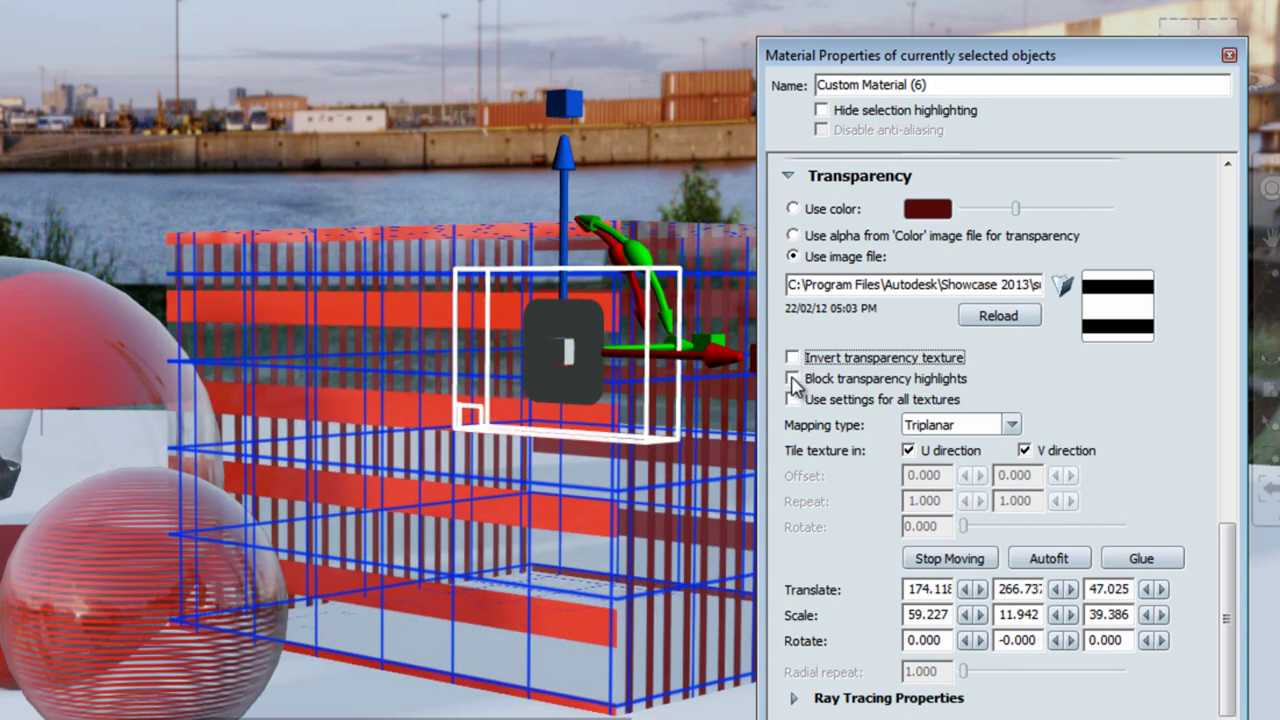
Try blocking the transparency highlights on the box, view it from above, and turn the option off again.
left_click(792, 379)
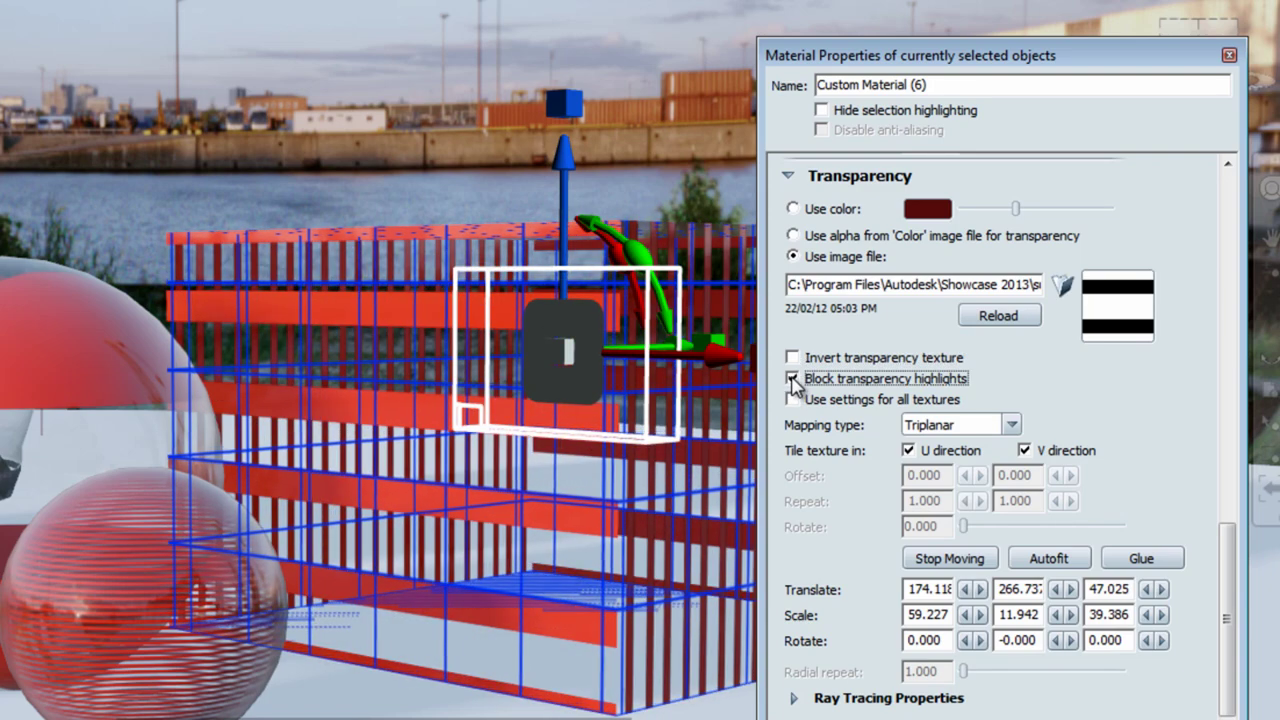
left_click_drag(277, 443, 266, 587)
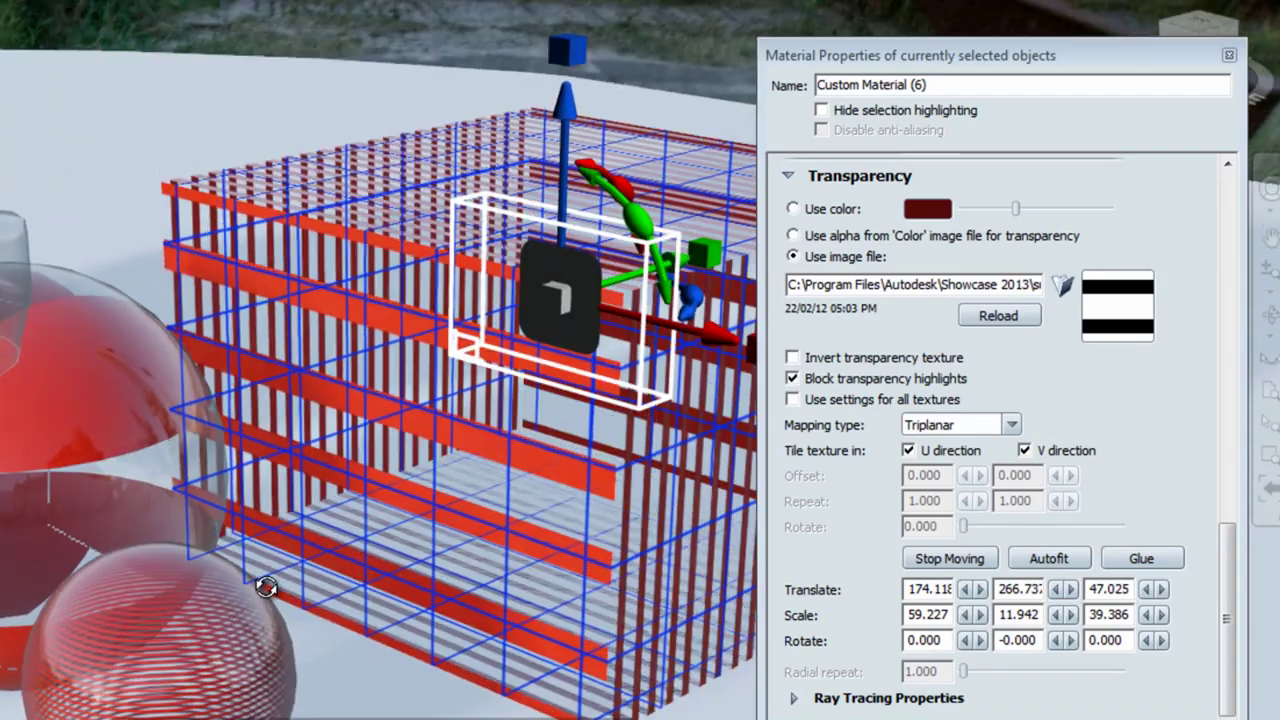
left_click(793, 379)
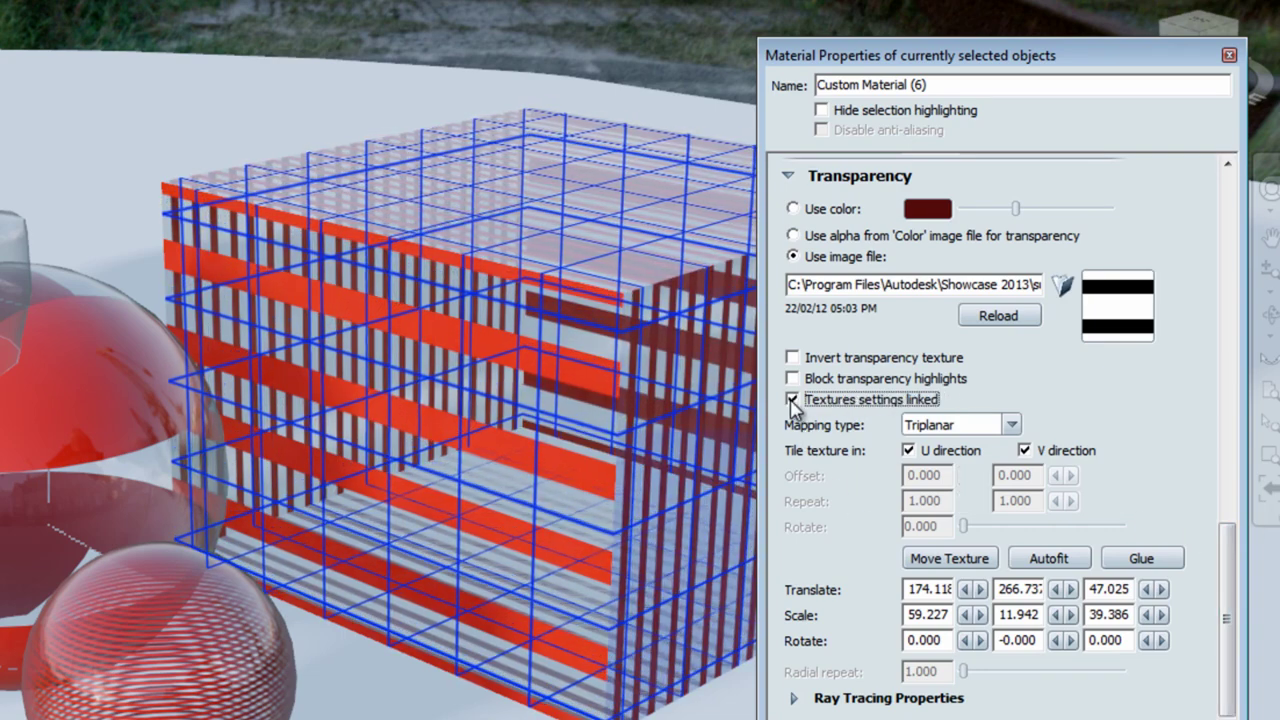
Try using the same settings for all textures, checking the material's Color section, and unlink them again.
left_click_drag(1229, 610, 1250, 240)
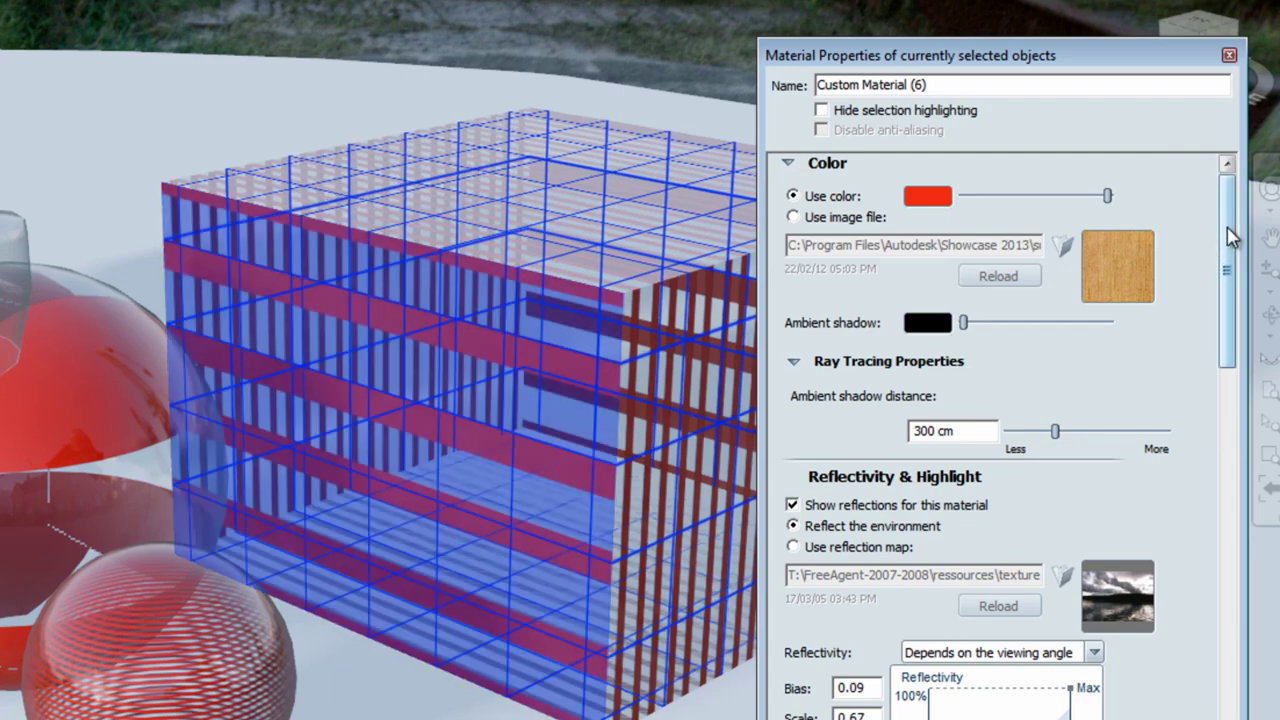
left_click_drag(1228, 240, 1232, 585)
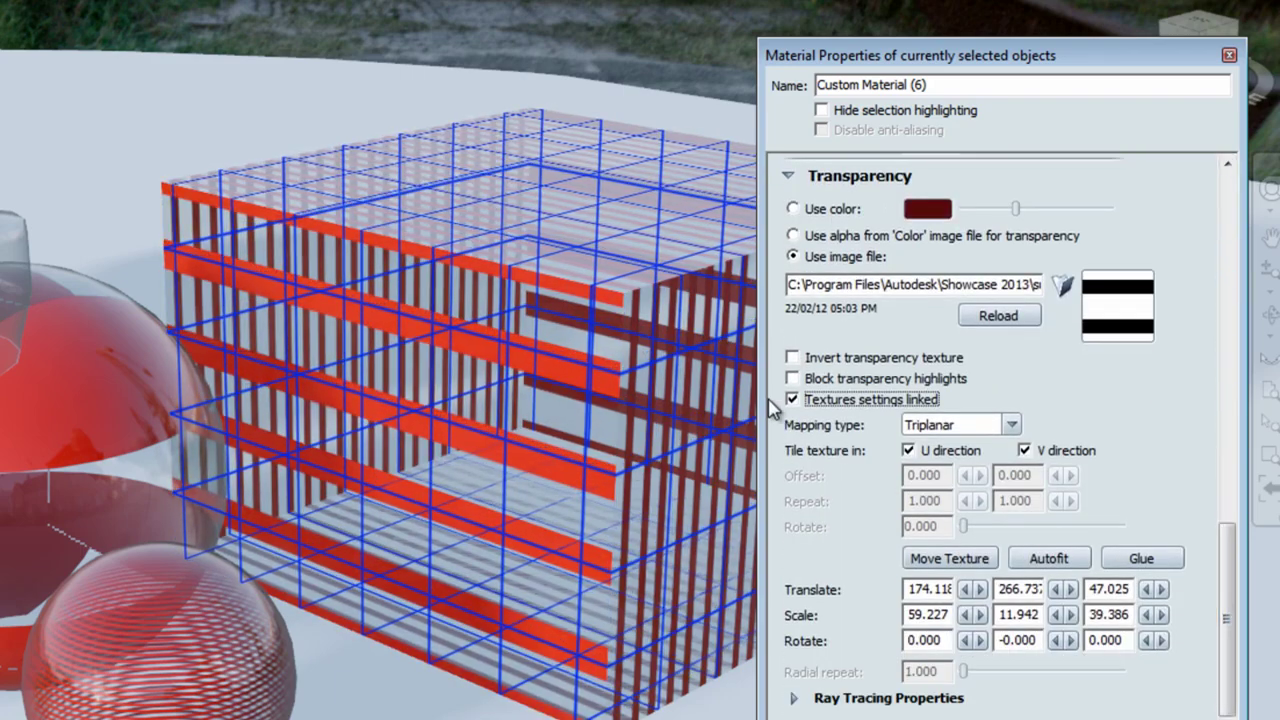
left_click_drag(1226, 588, 1190, 537)
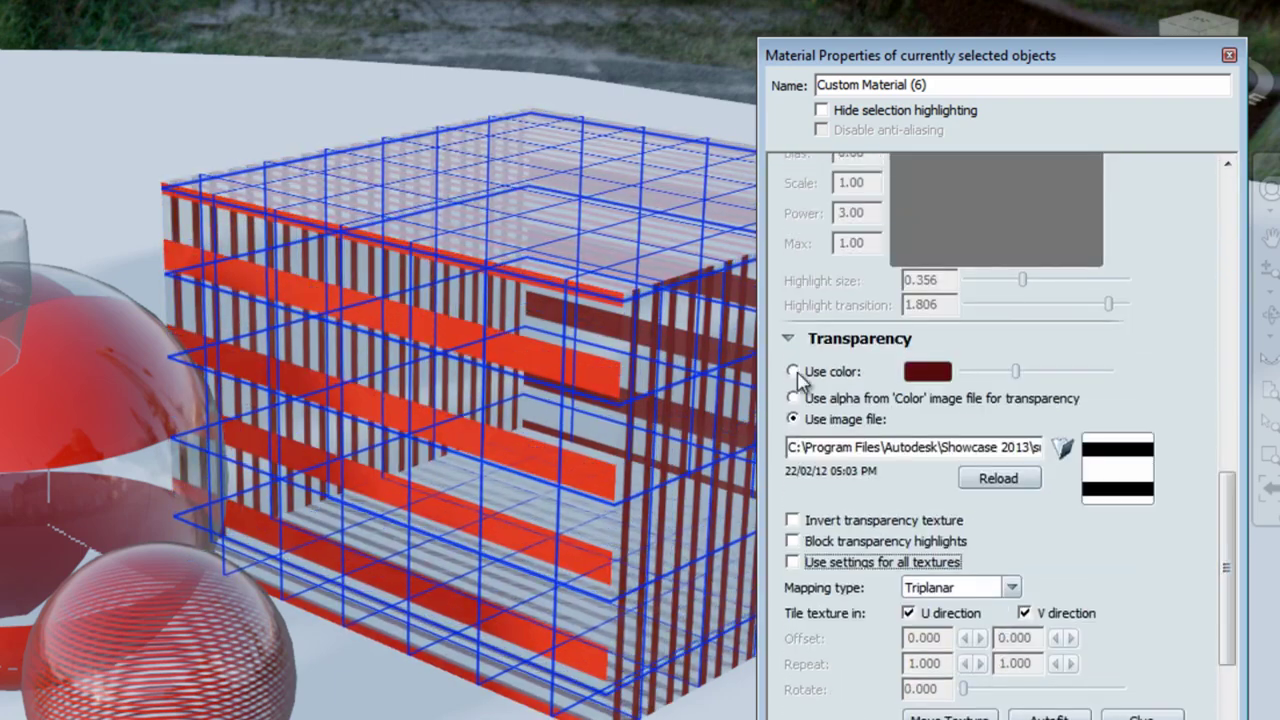
Switch the box material's transparency to a plain black color and apply the material to the car body and both spheres.
left_click(794, 372)
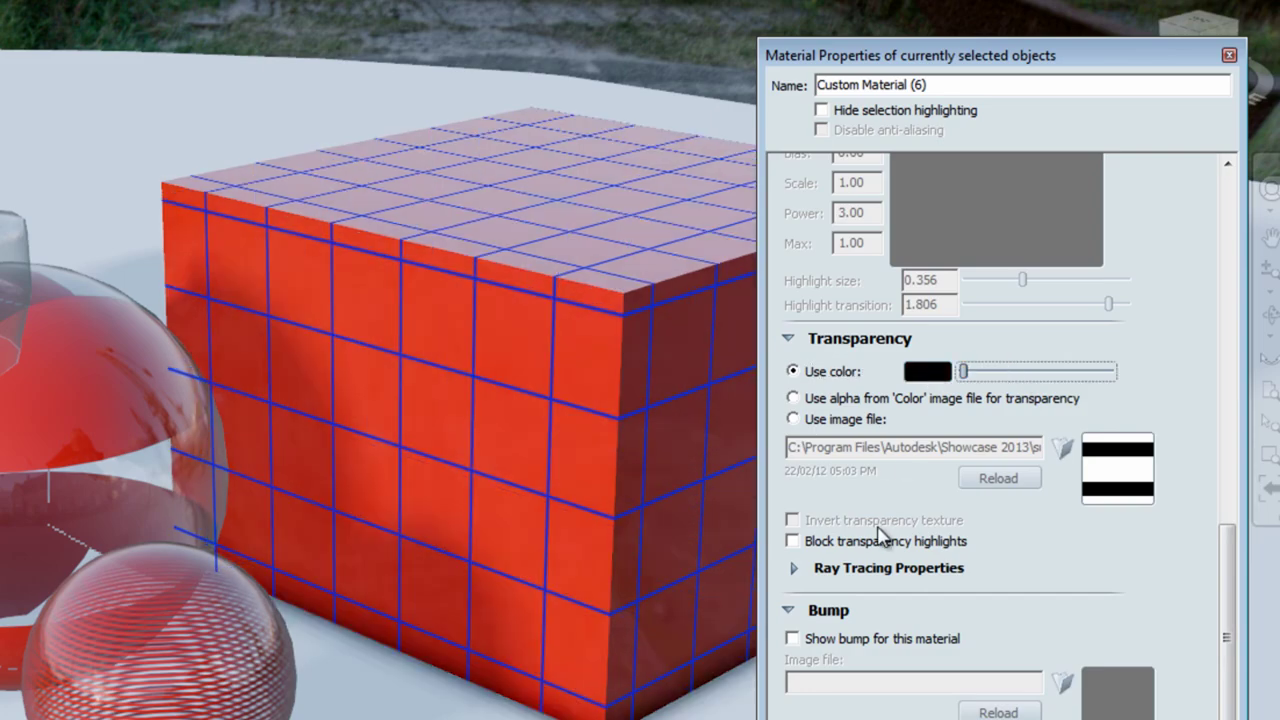
left_click_drag(155, 537, 208, 438, "alt")
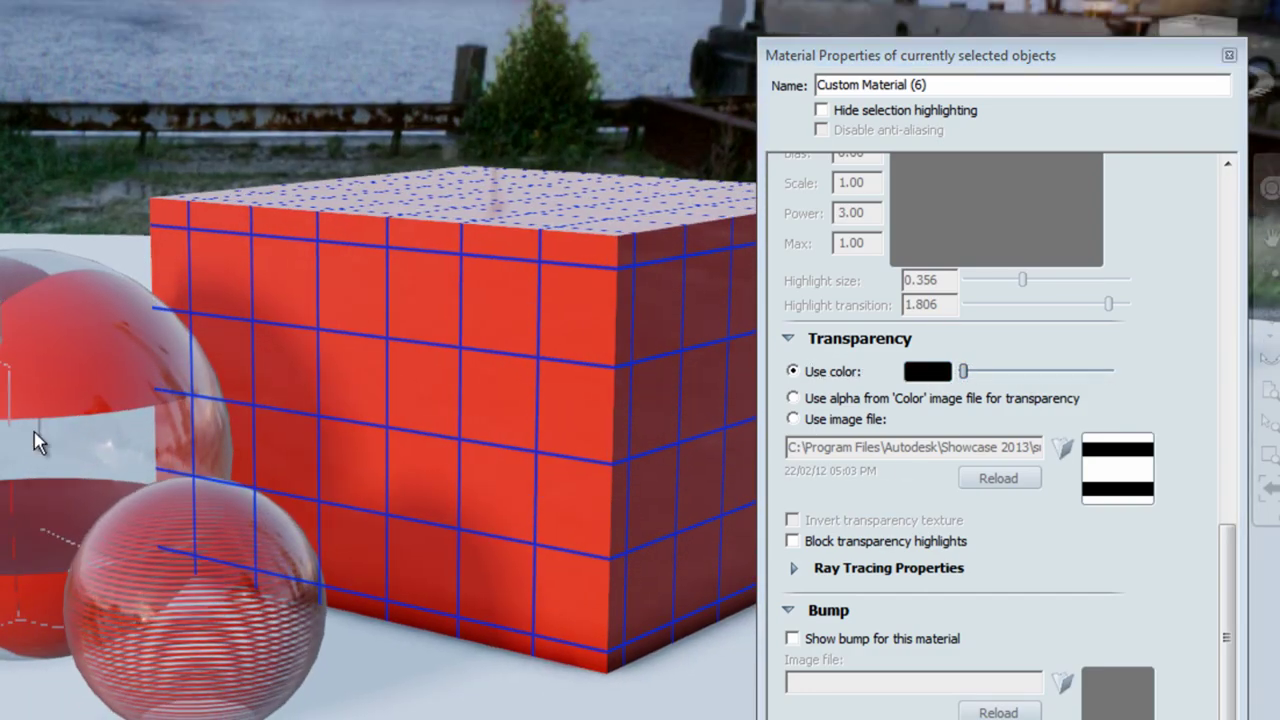
middle_click_drag(38, 442, 344, 468, "alt")
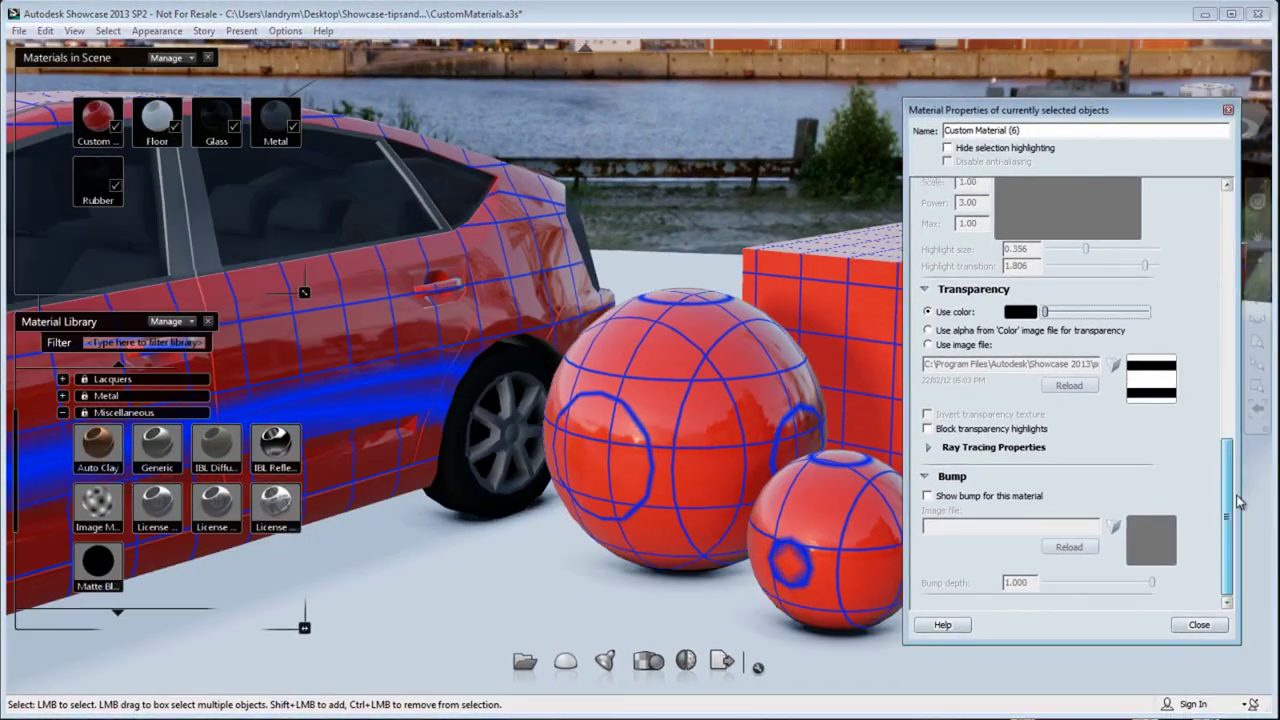
Turn on bump for the material and load braidedMetal_fine_SpecMap.png as its bump image.
left_click(928, 496)
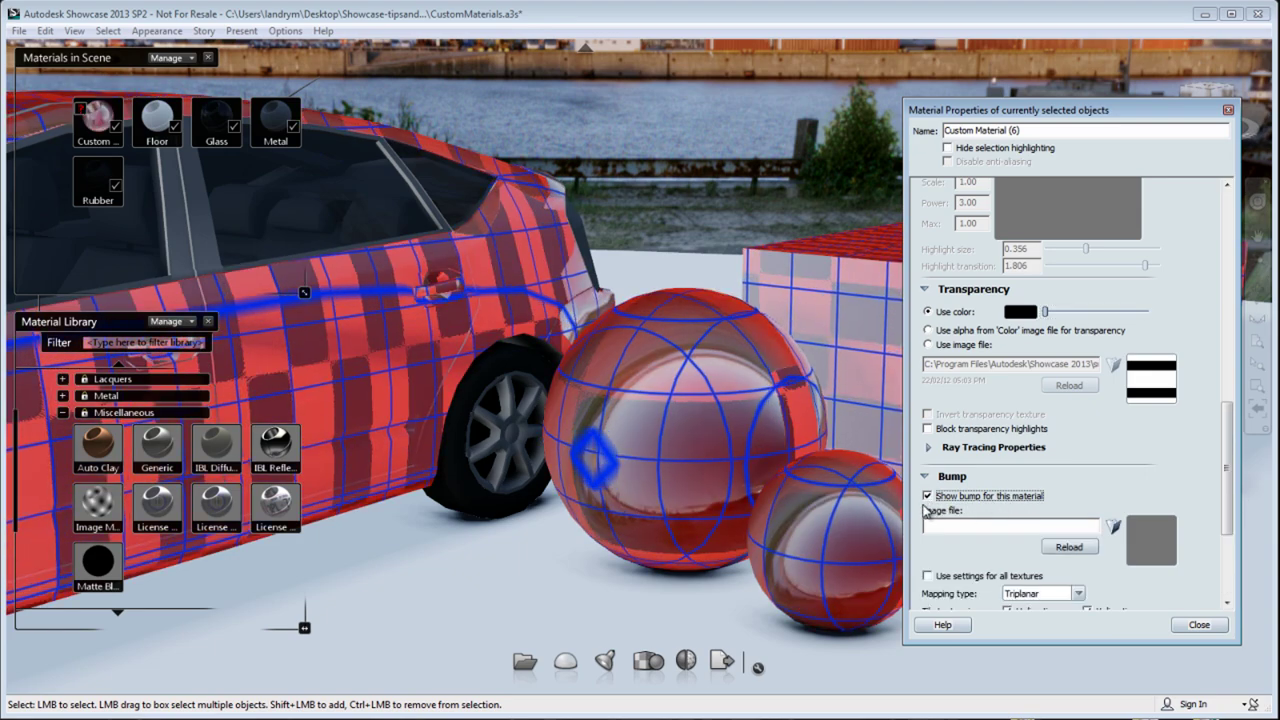
middle_click_drag(629, 461, 632, 400, "alt")
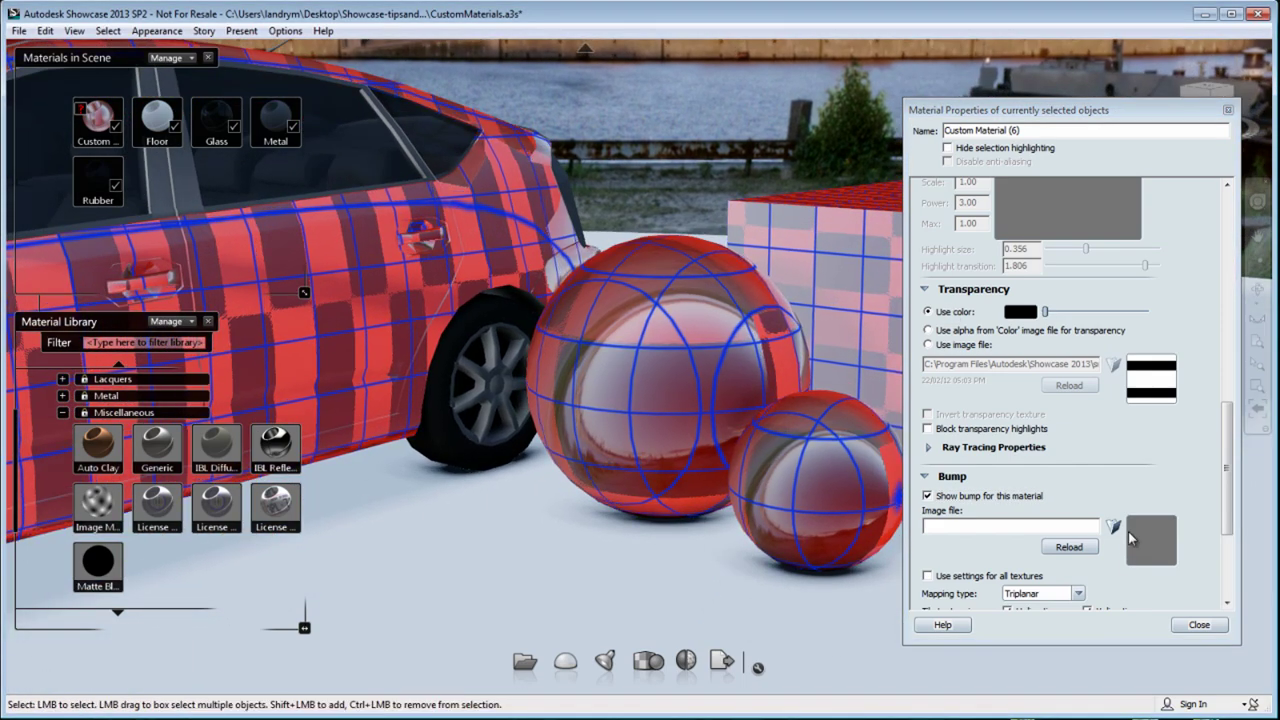
left_click_drag(1227, 484, 1232, 540)
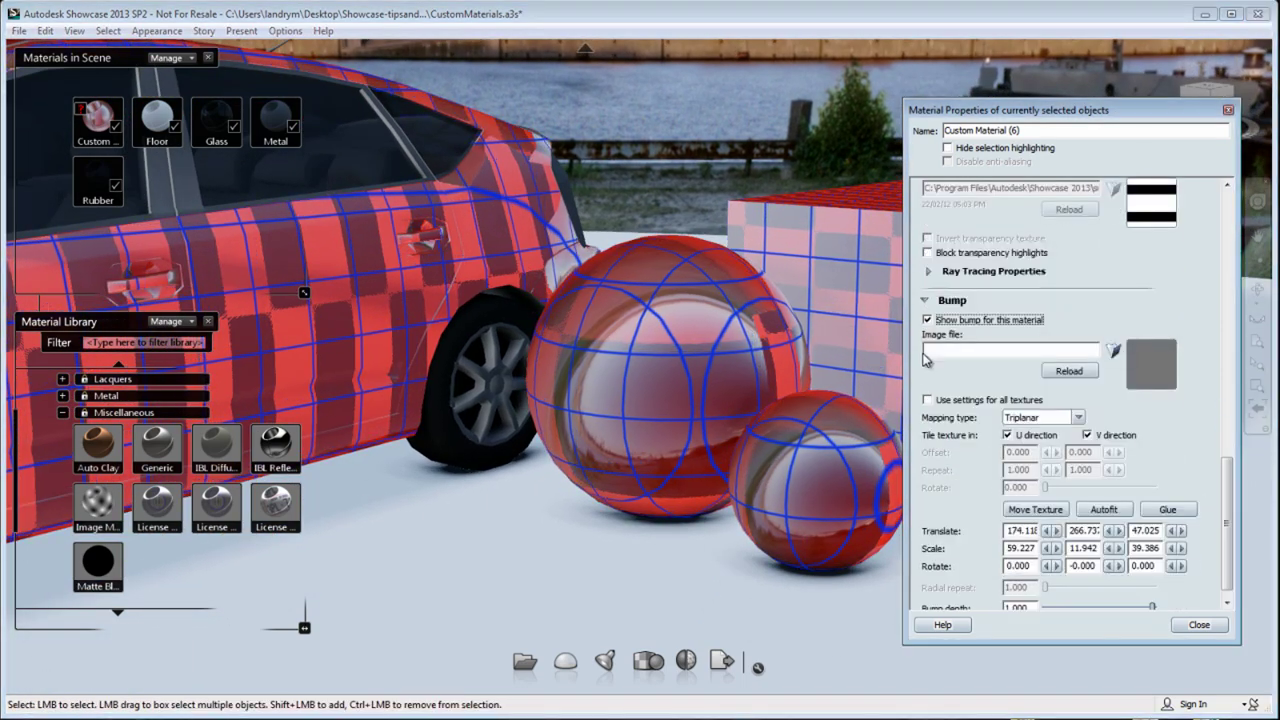
left_click(1113, 349)
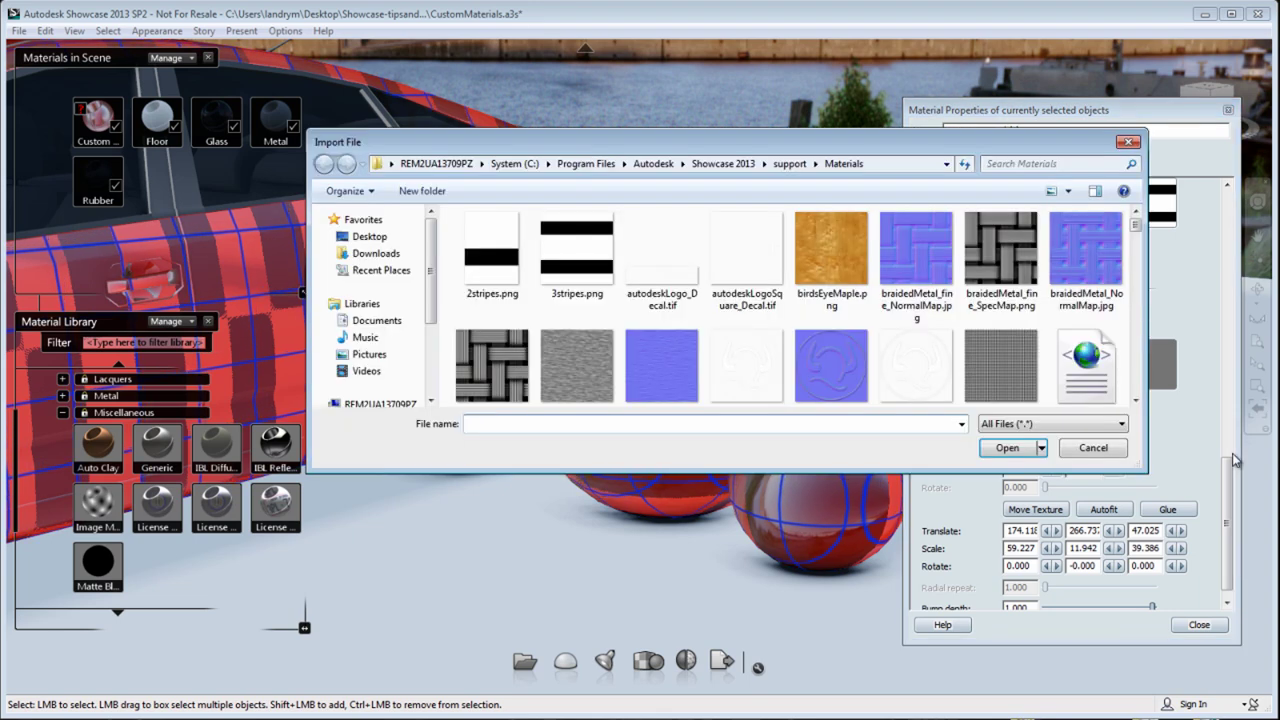
left_click(1005, 246)
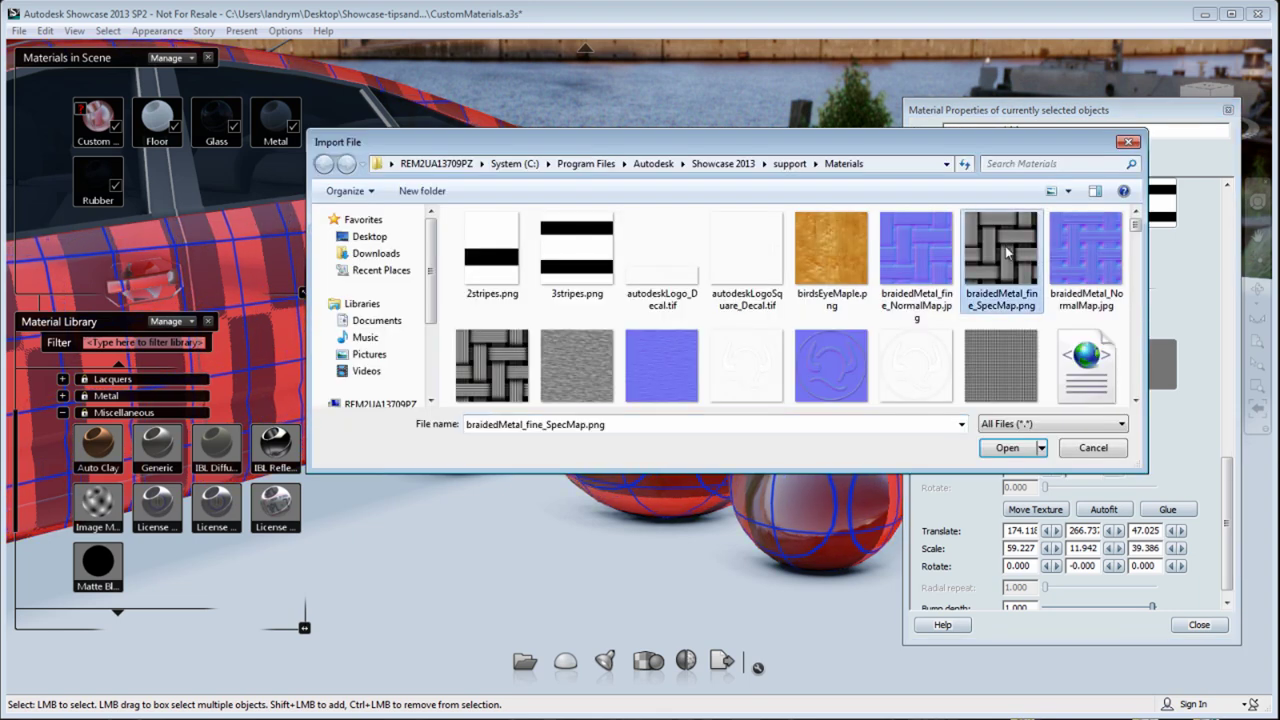
left_click(1008, 448)
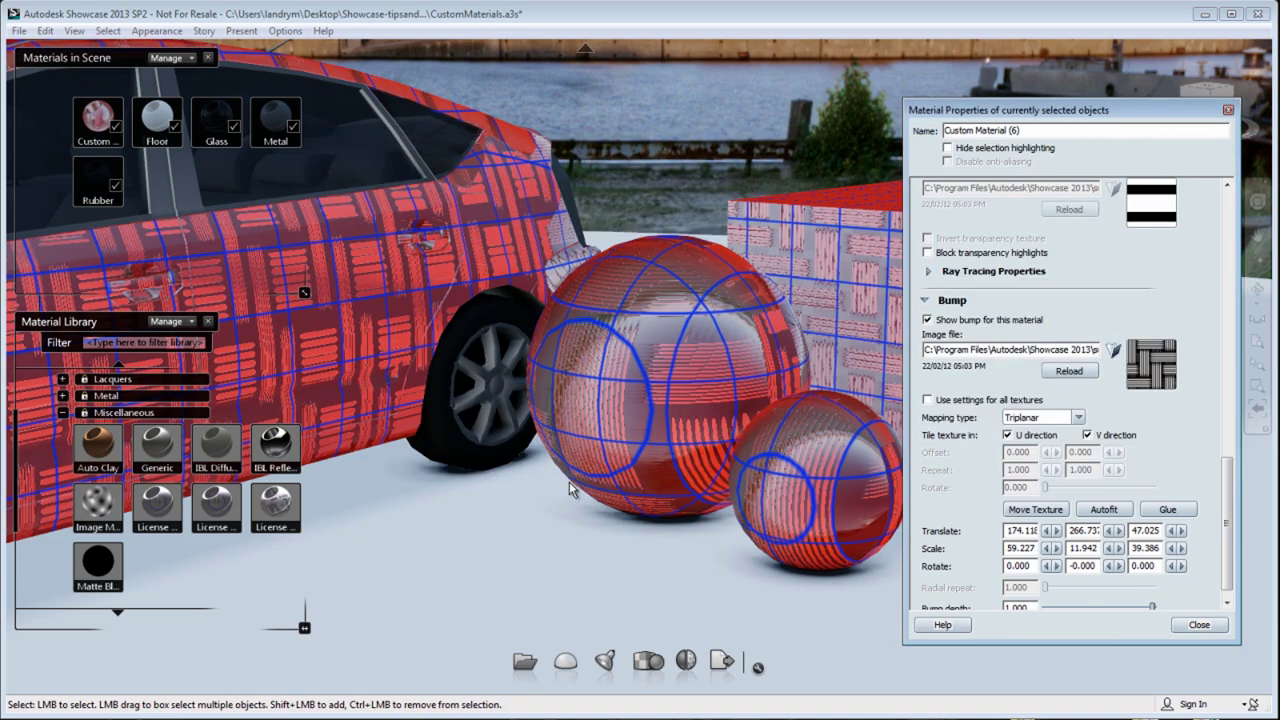
Examine the braided bump pattern on the spheres and up close on the side of the box.
left_click_drag(680, 481, 503, 371, "alt")
middle_click_drag(870, 495, 624, 448, "alt")
left_click_drag(623, 447, 669, 466, "alt")
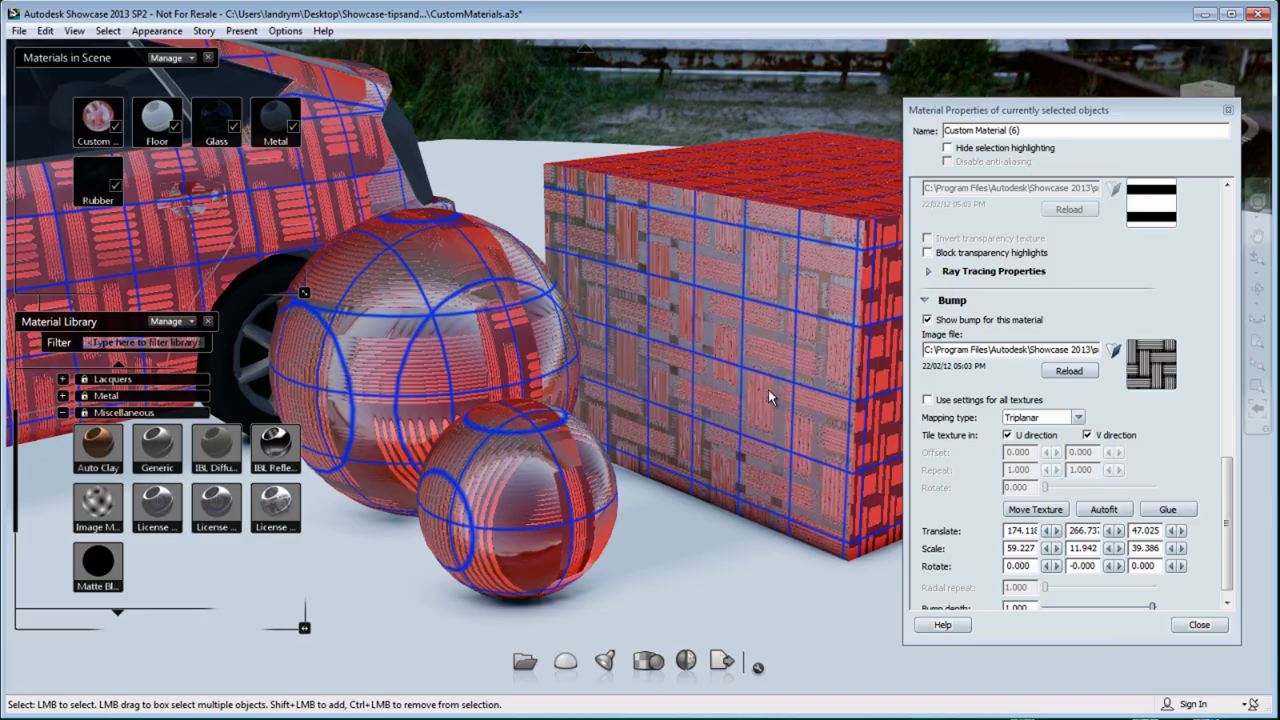
middle_click_drag(768, 389, 604, 345, "alt")
scroll(606, 347, "up", 5)
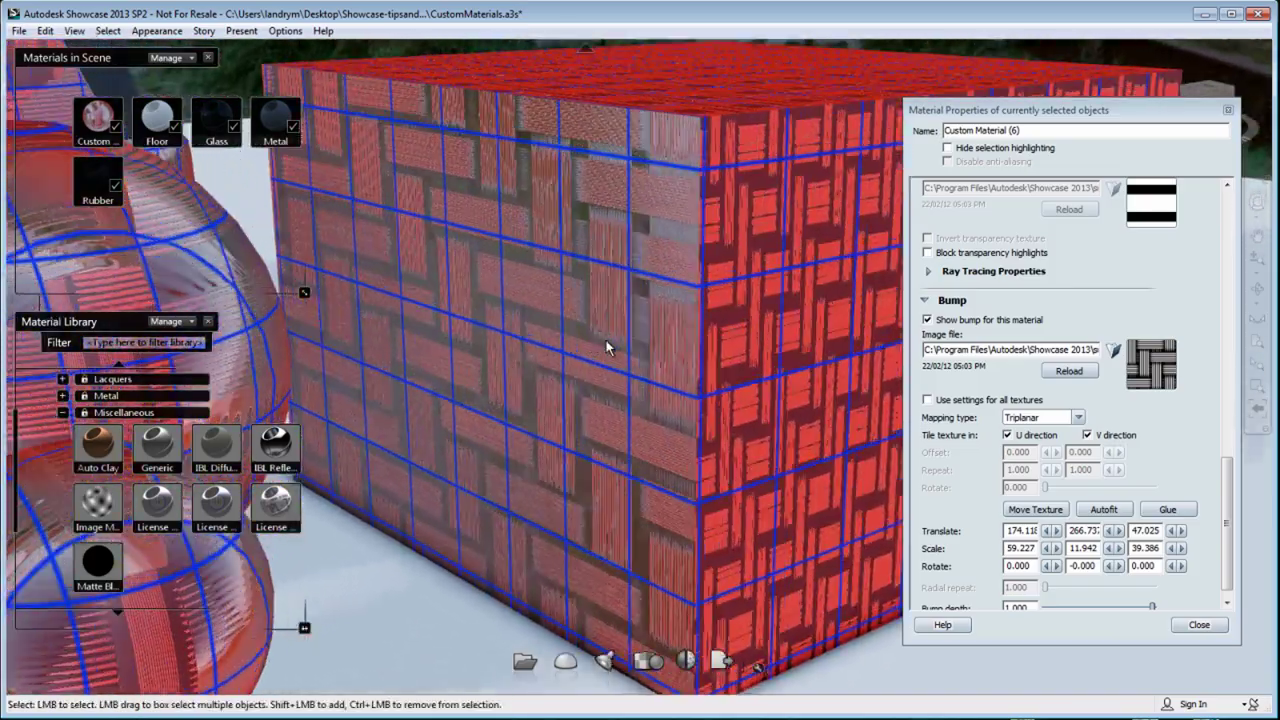
scroll(605, 345, "up", 3)
left_click_drag(597, 349, 658, 328, "alt")
middle_click_drag(597, 344, 720, 422, "alt")
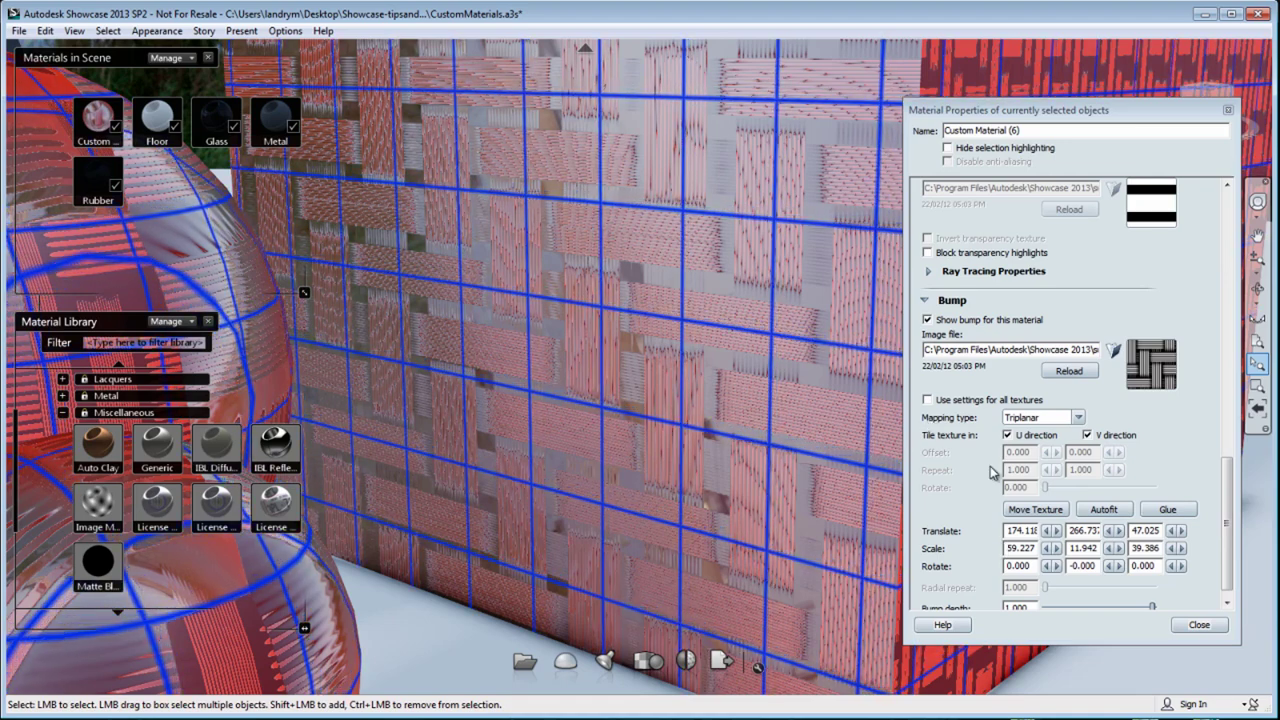
Keep the bump's mapping type at Triplanar and autofit the bump texture to the selected objects.
left_click(1079, 418)
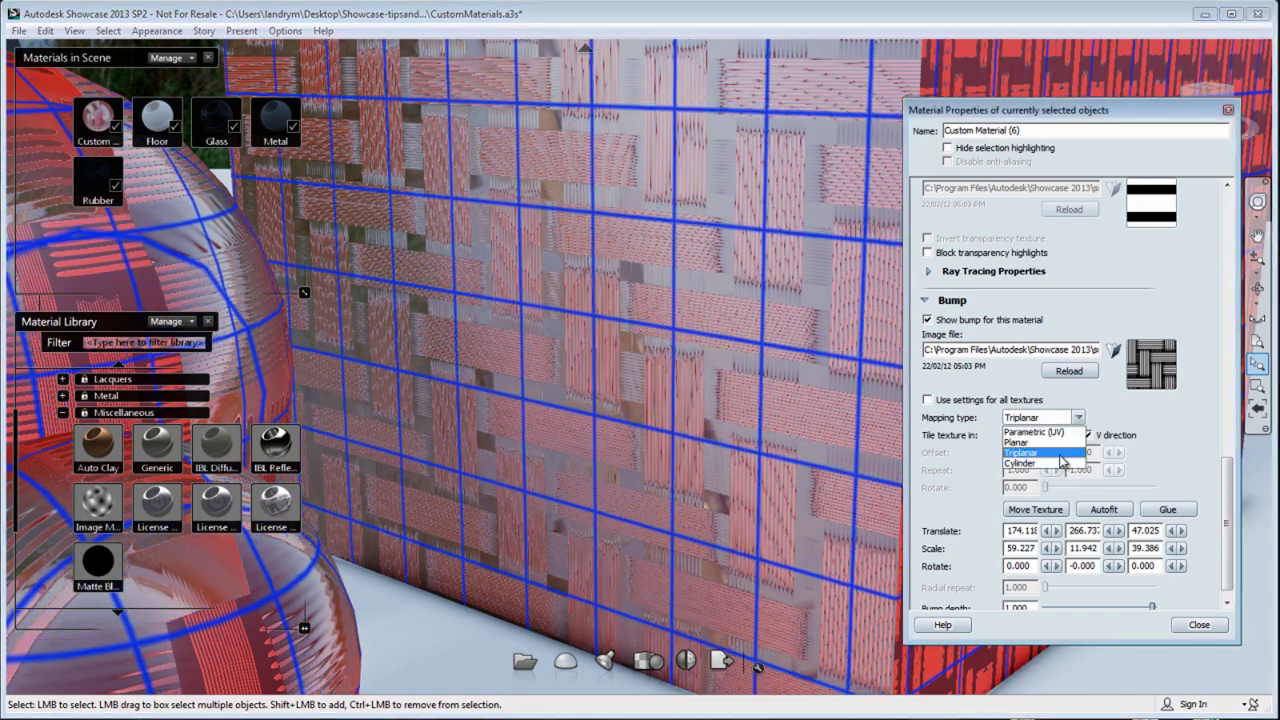
left_click(1062, 458)
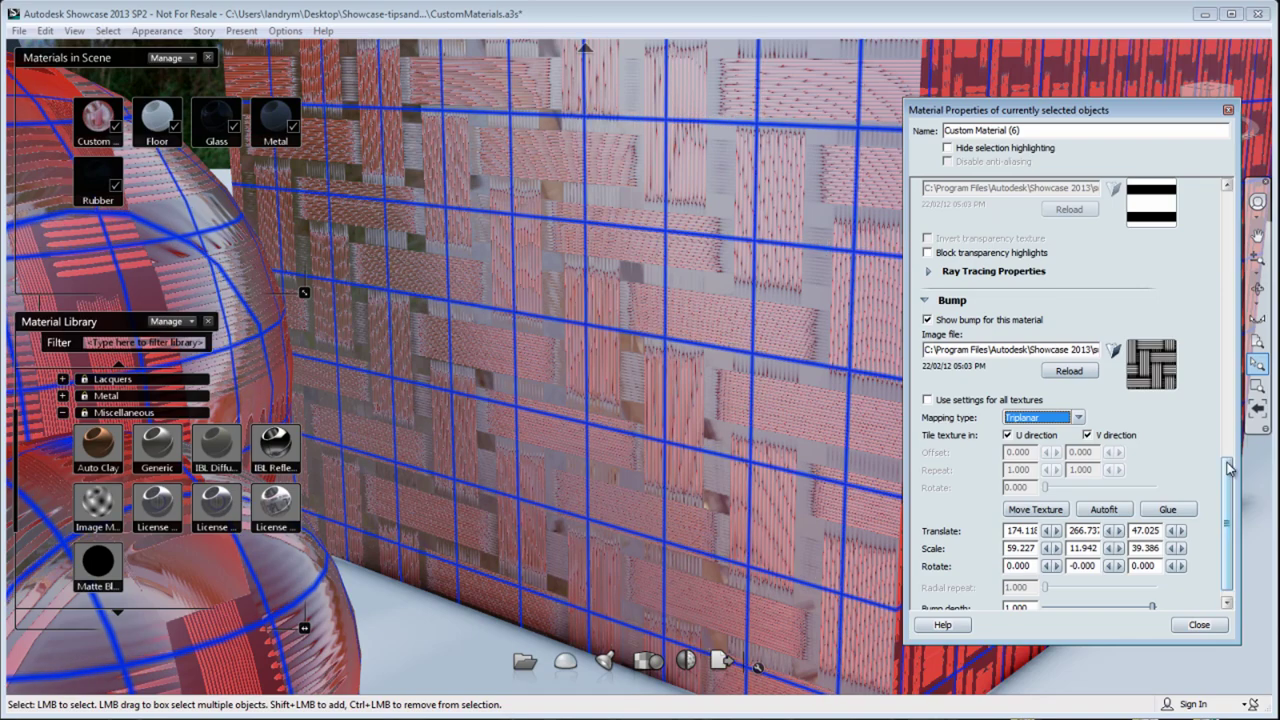
left_click_drag(1230, 478, 1230, 516)
left_click(1104, 493)
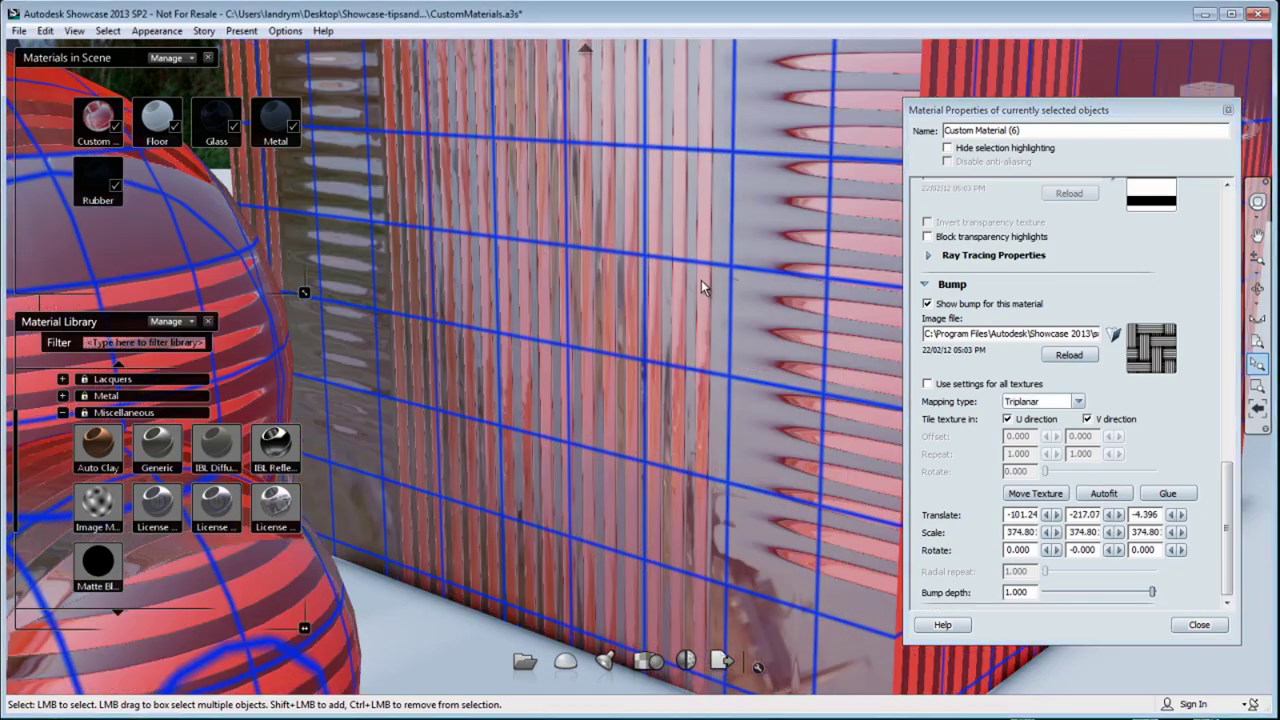
Try lower bump depths of 0.2 and 0.1 for the braided bump image.
middle_click_drag(706, 286, 654, 360, "alt")
key("Return")
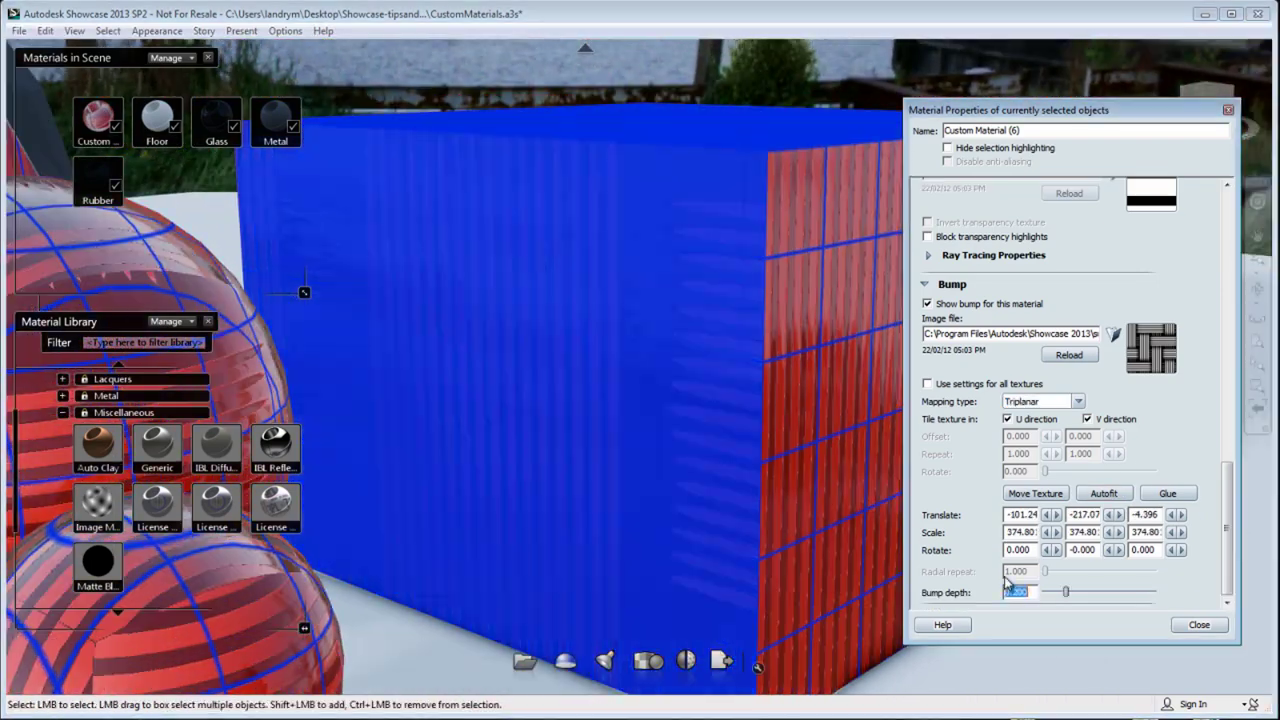
left_click_drag(562, 408, 490, 356, "alt")
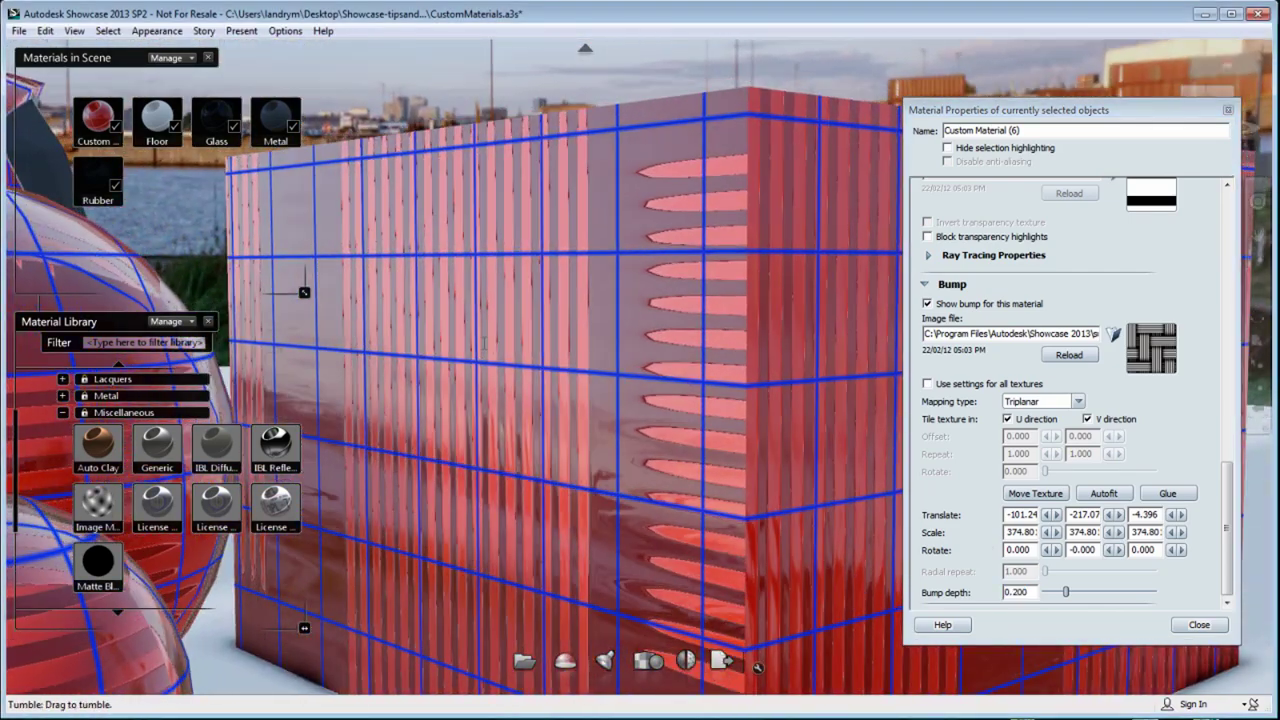
left_click_drag(1036, 594, 962, 592)
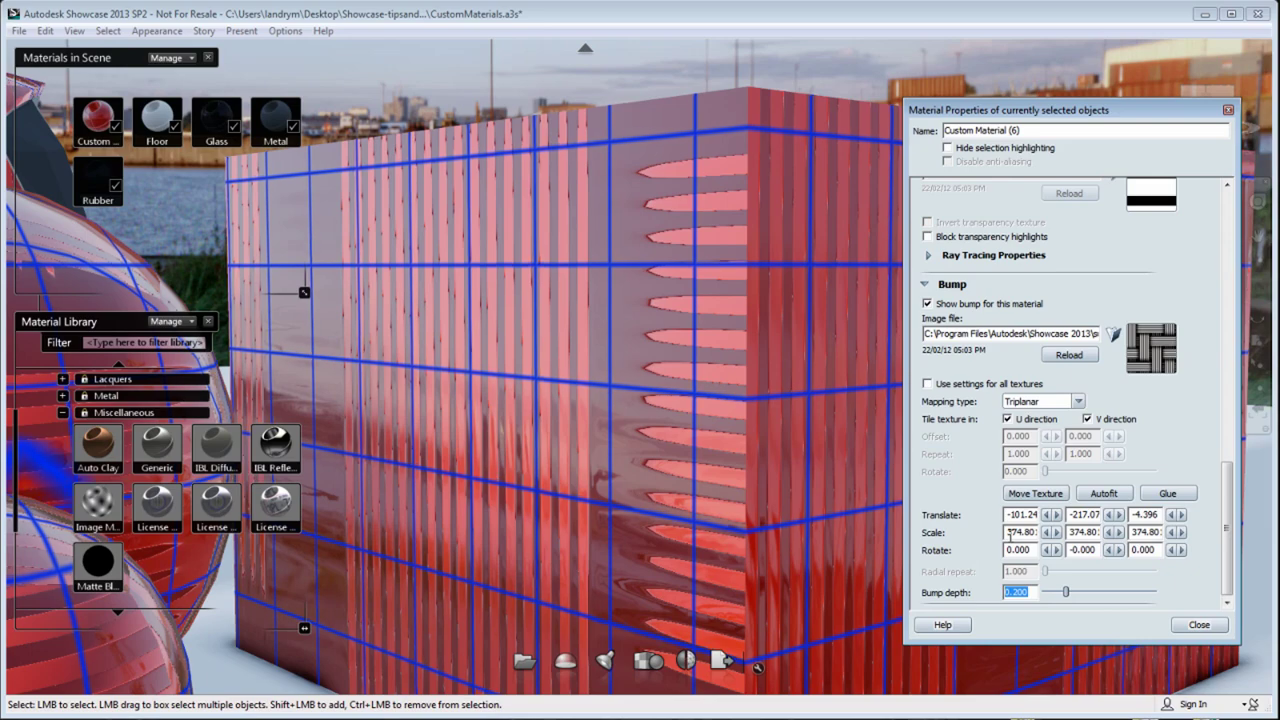
type(".1")
key("Return")
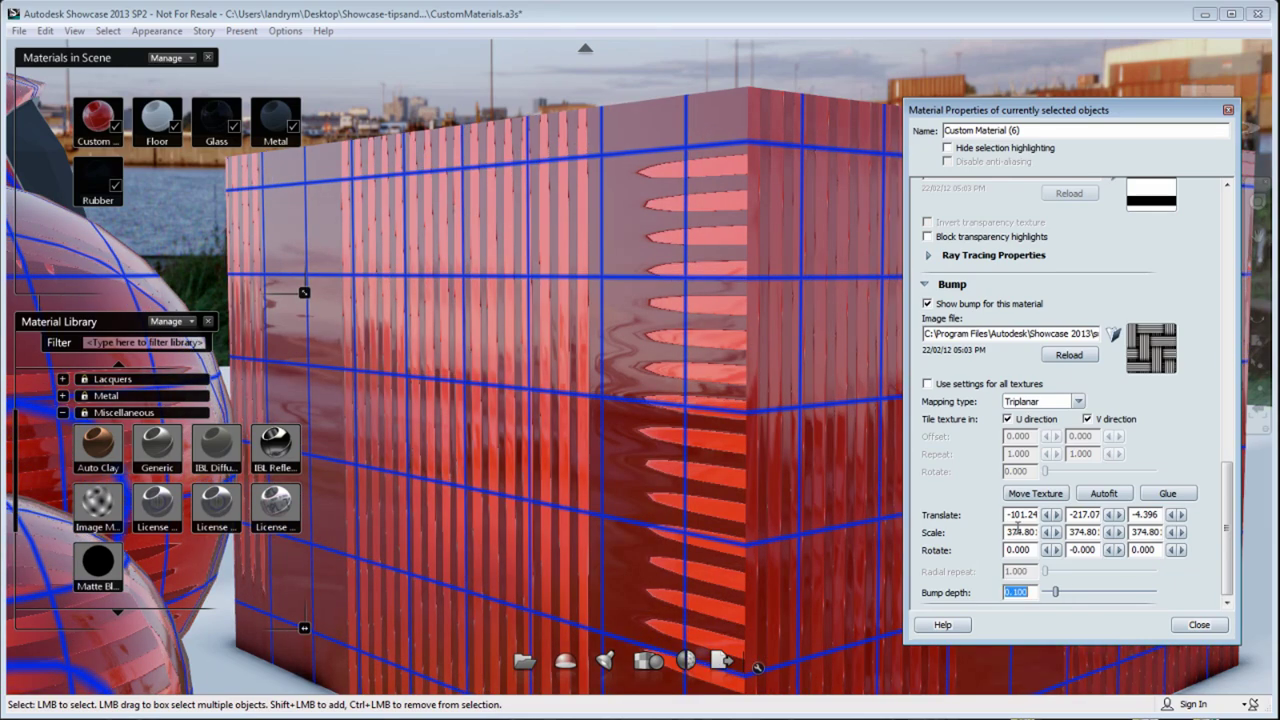
Replace the bump image with braidedMetal_fine_NormalMap.jpg.
left_click(1113, 334)
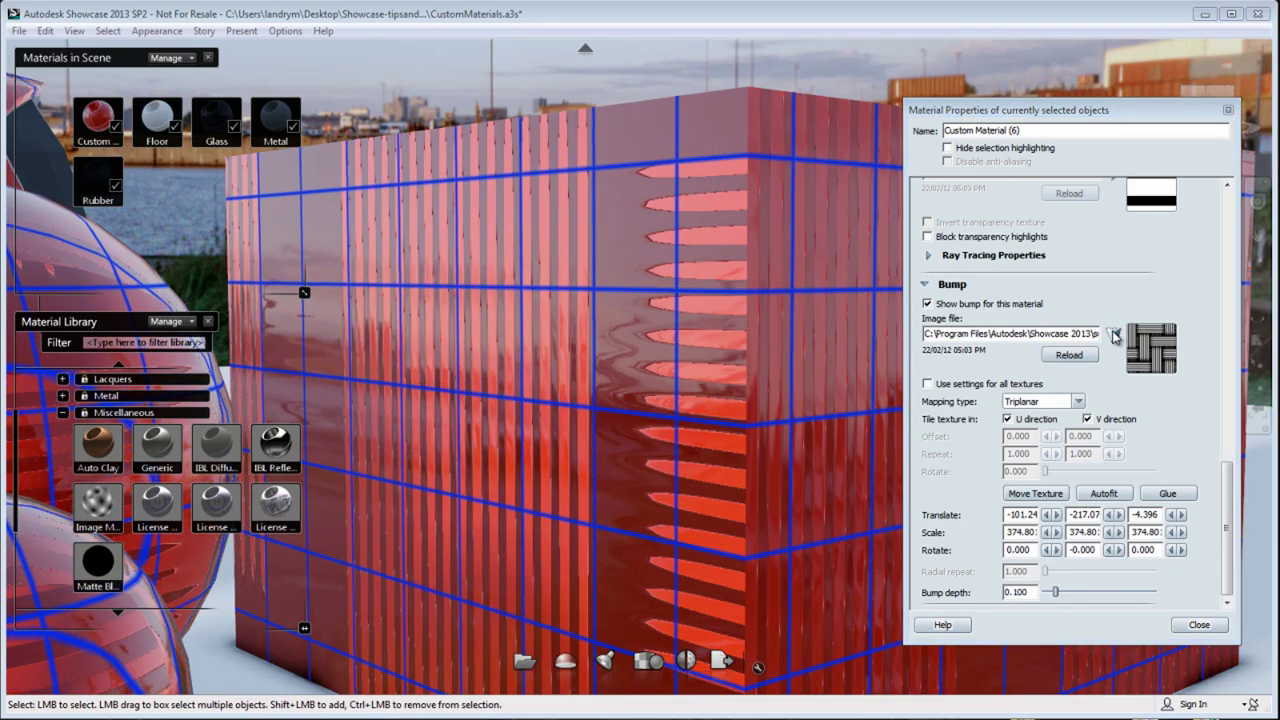
left_click(917, 272)
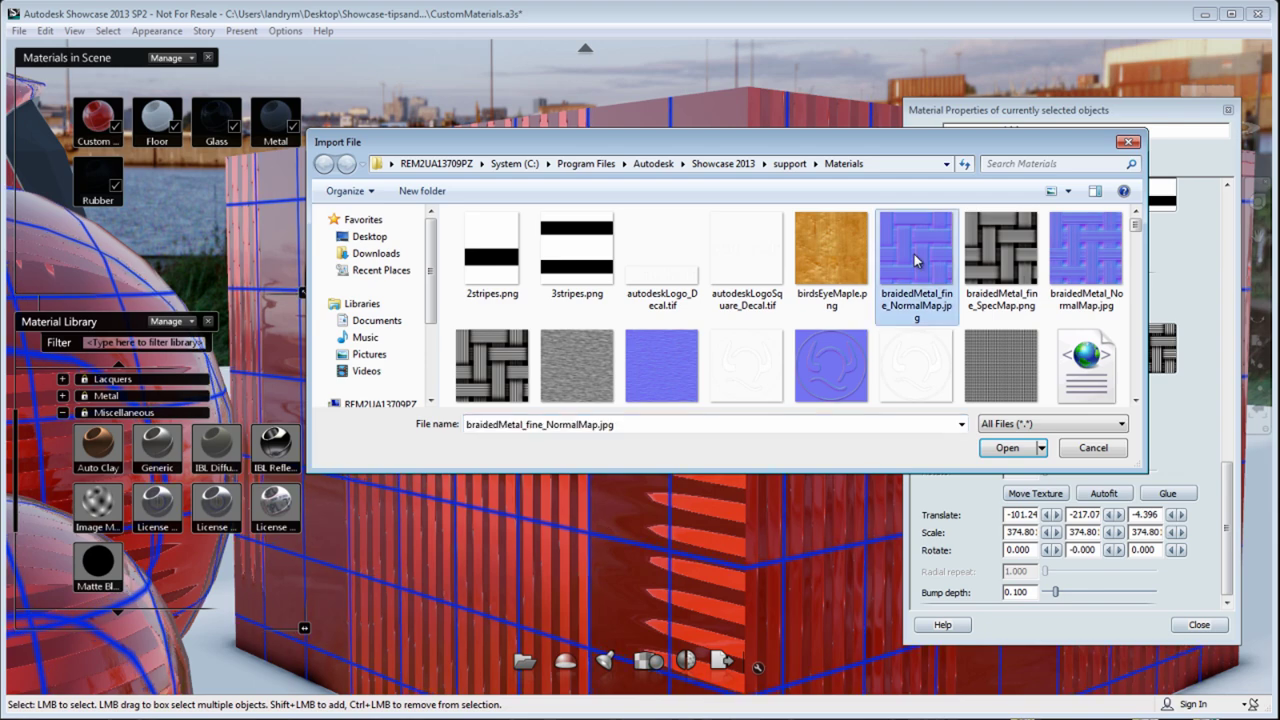
left_click(1010, 450)
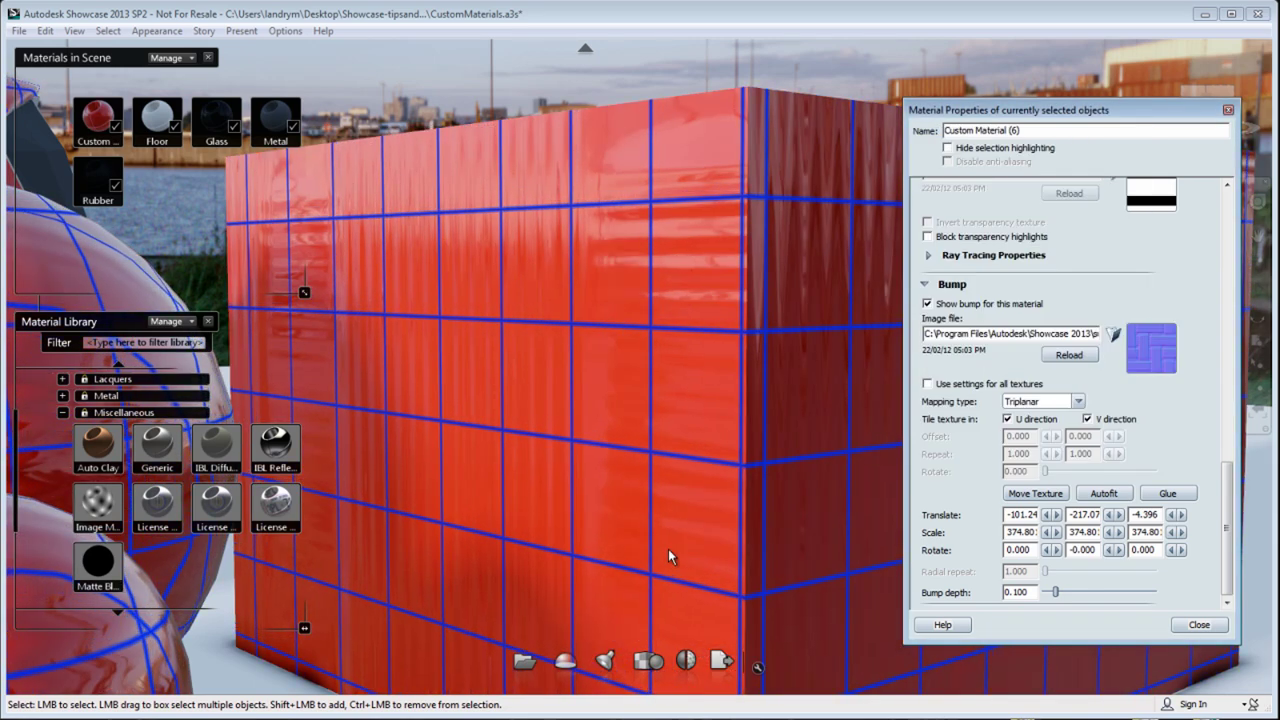
Set the bump depth to 1 and view the normal map's effect on the box, spheres and car.
left_click_drag(539, 381, 557, 425, "alt")
double_click(1015, 592)
type("1")
key("Return")
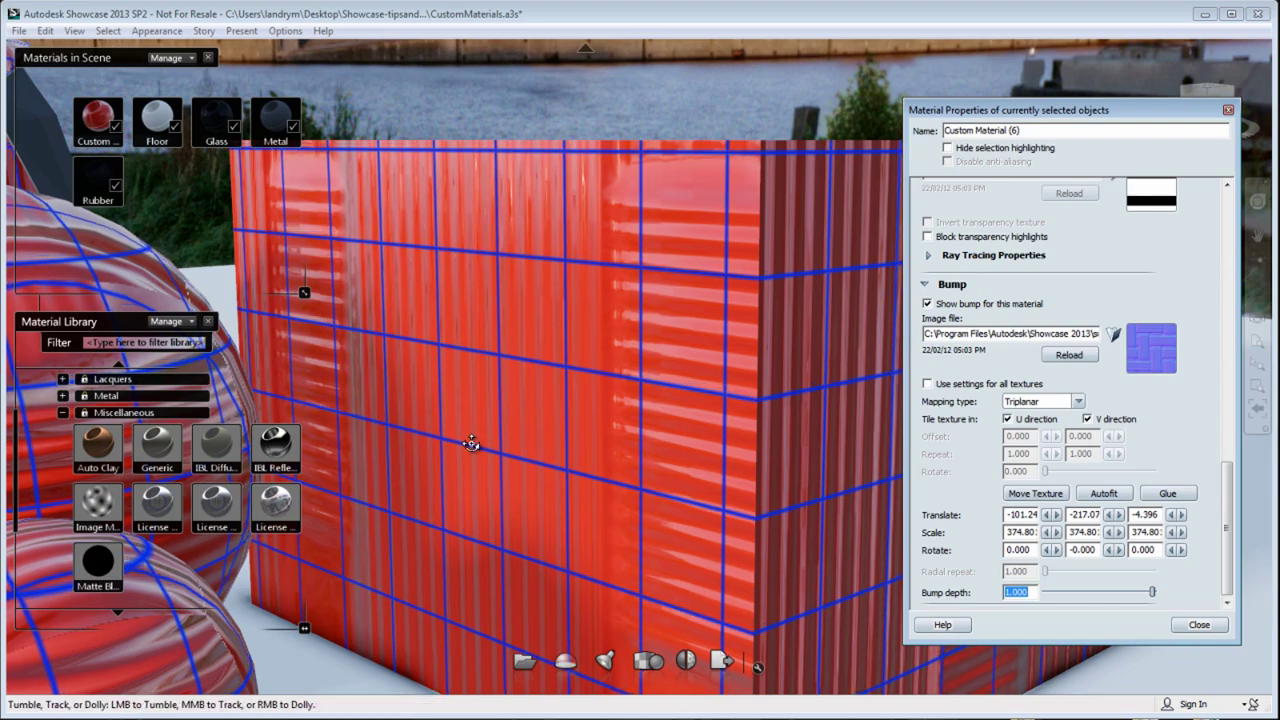
left_click_drag(471, 443, 558, 381)
middle_click_drag(558, 381, 908, 437)
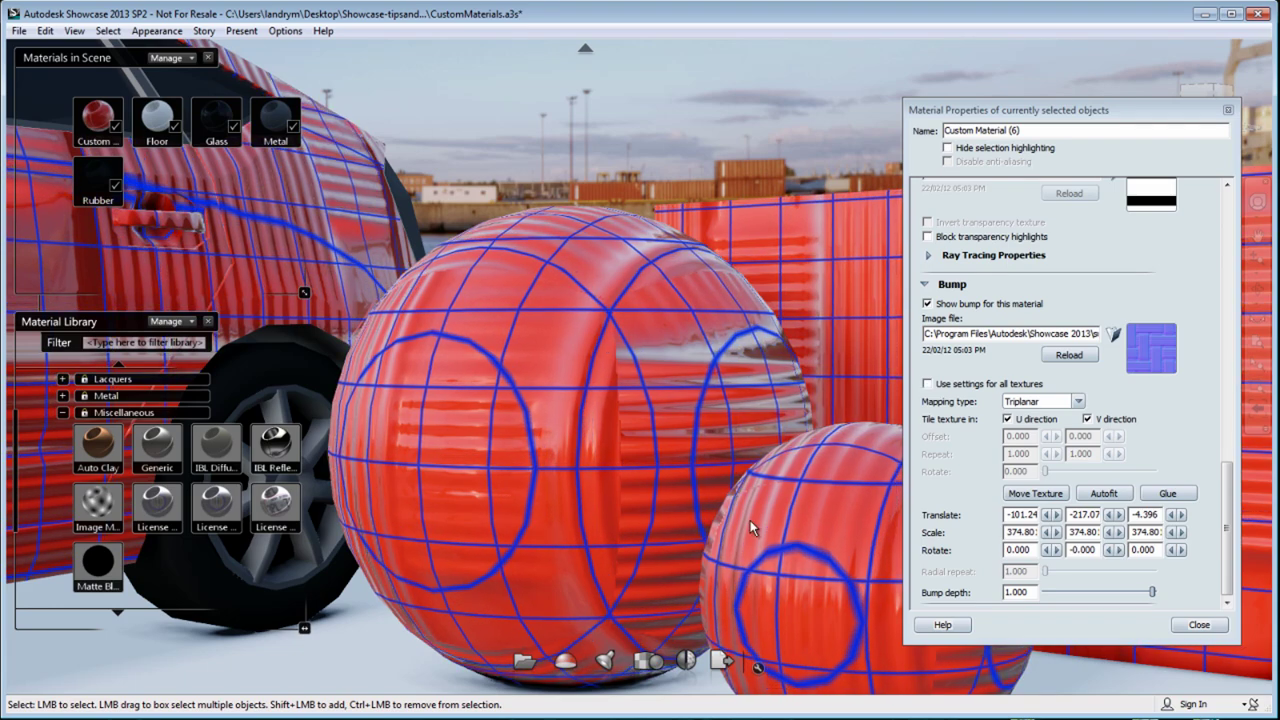
middle_click_drag(750, 520, 695, 511, "alt")
Apply the Mahogany-Satin Finish material from the library's Wood category to the selected objects.
left_click(1229, 502)
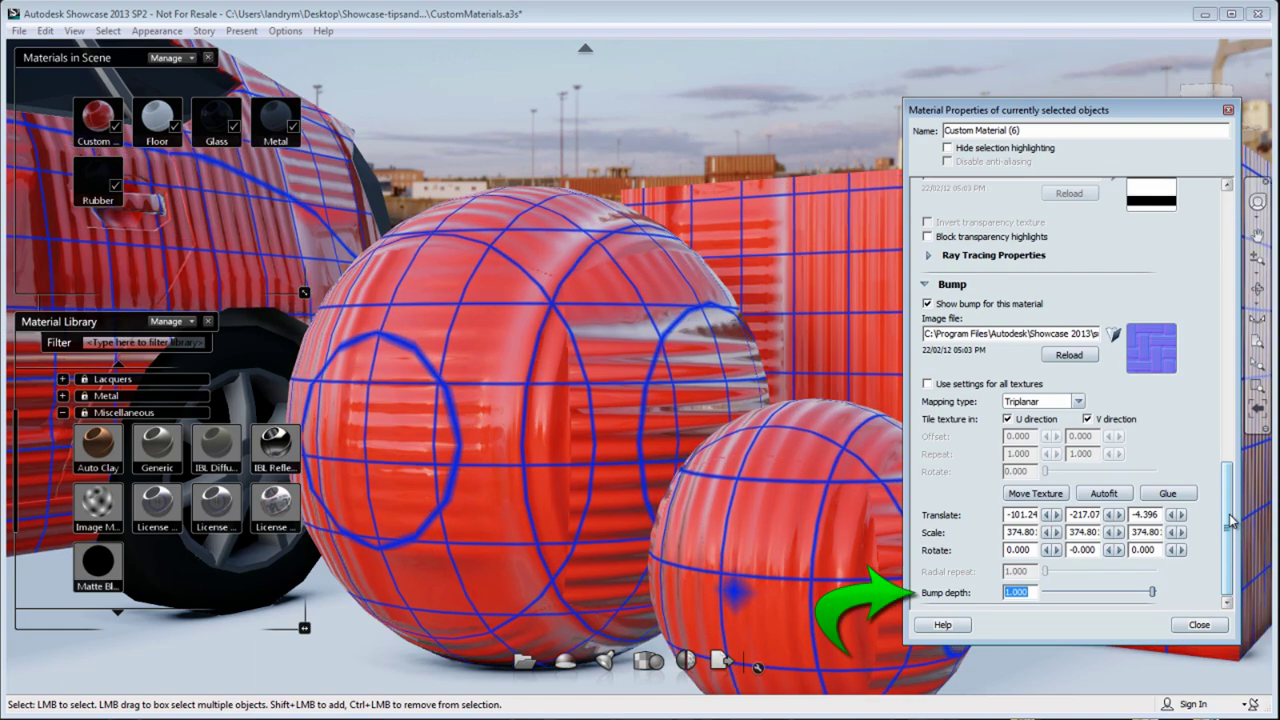
left_click_drag(1231, 520, 1231, 238)
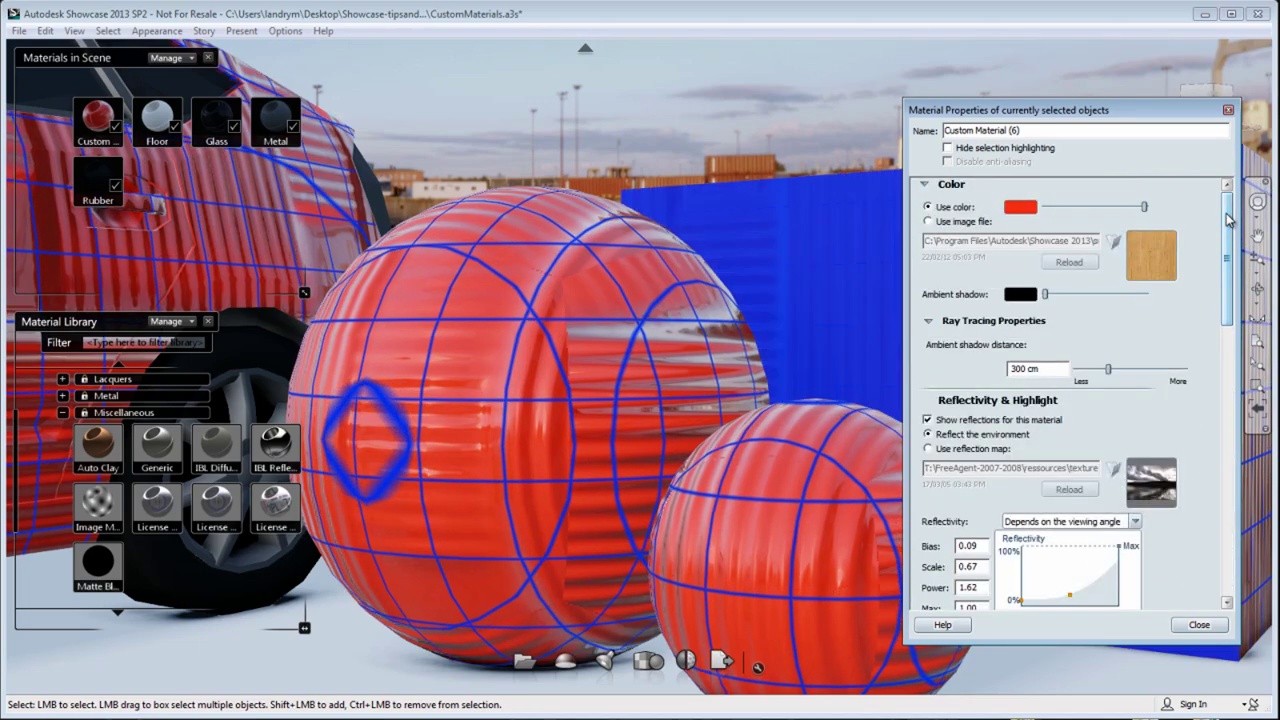
left_click(62, 412)
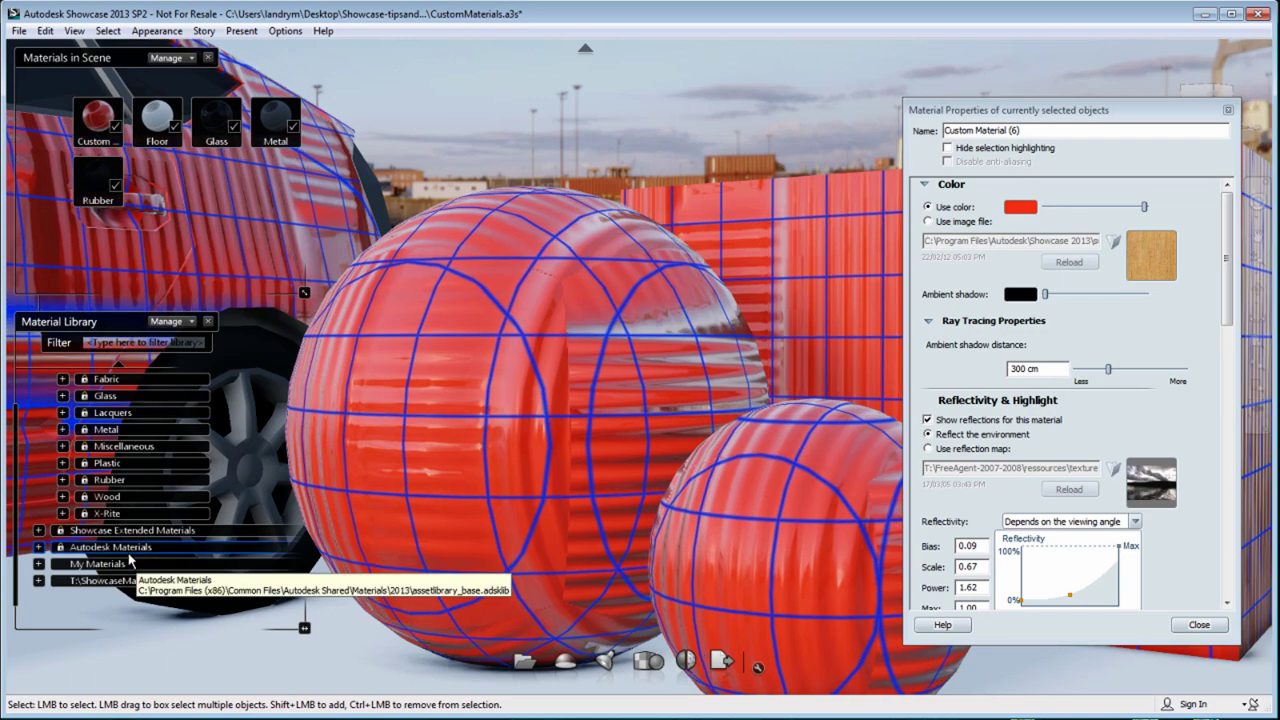
left_click(62, 497)
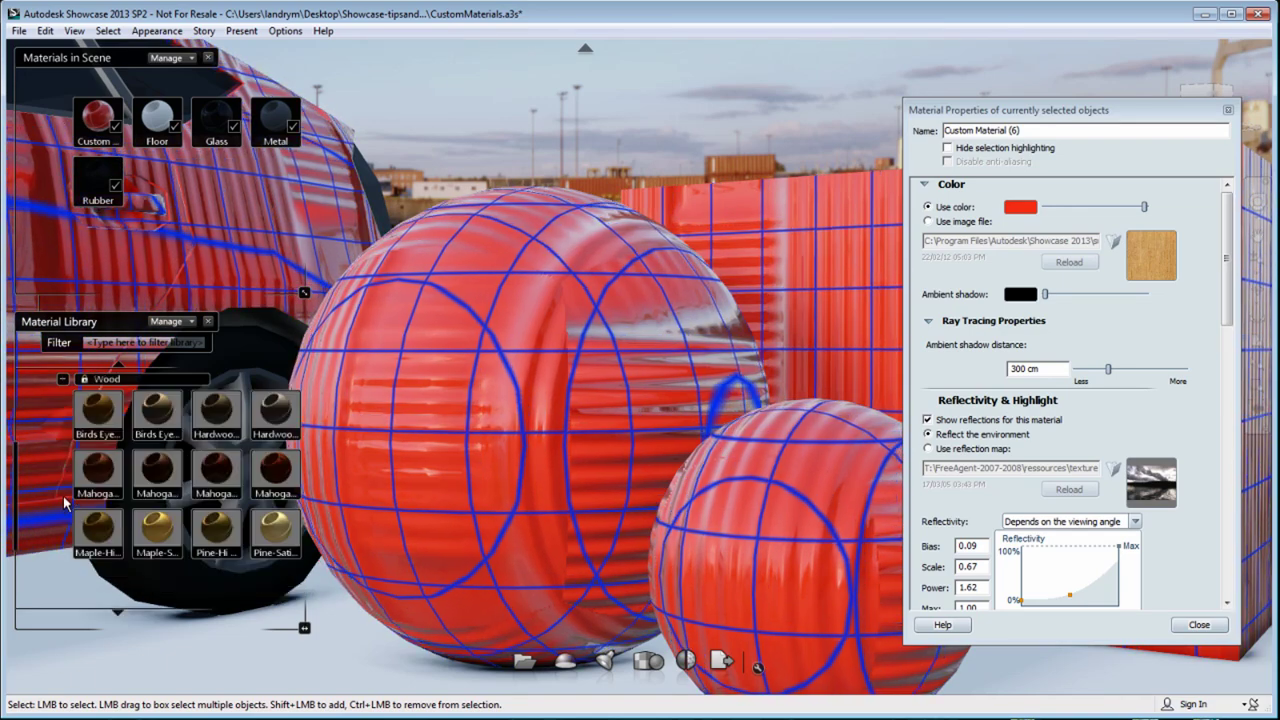
double_click(279, 479)
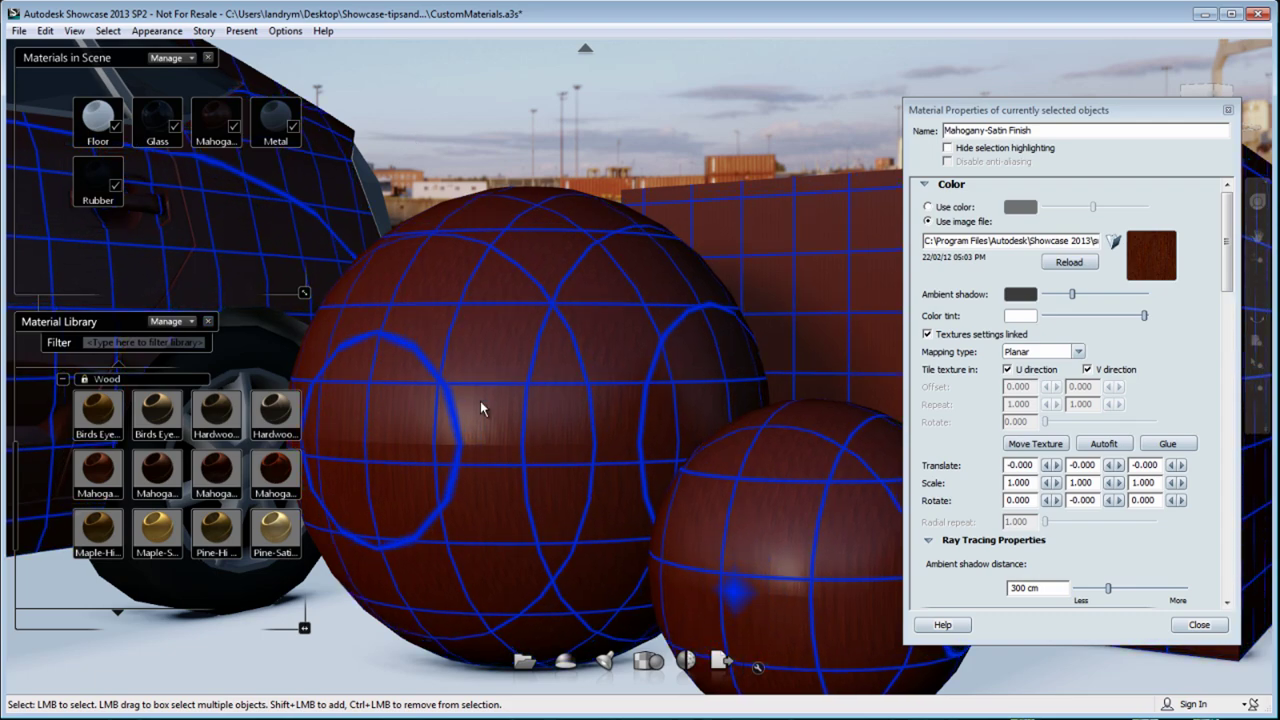
Change the mahogany material's mapping type to Triplanar and autofit its texture to the objects.
middle_click_drag(480, 401, 499, 403, "alt")
scroll(499, 403, "up", 4)
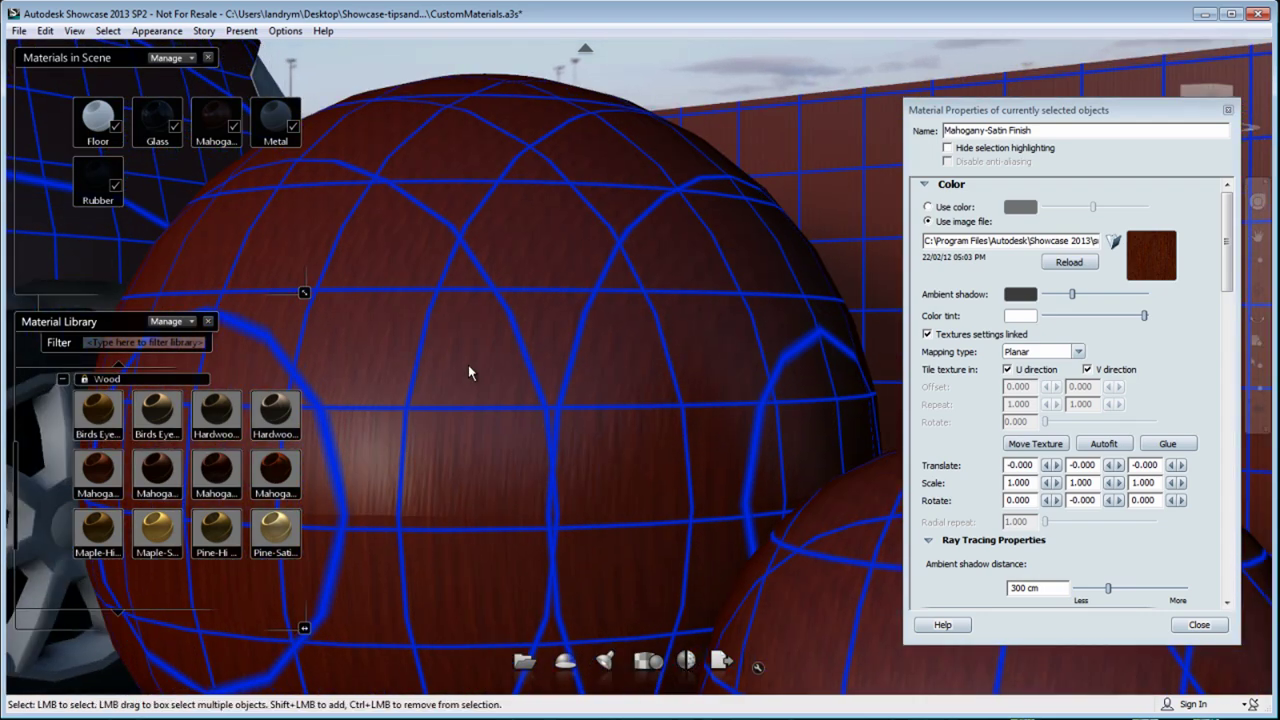
scroll(474, 364, "down", 4)
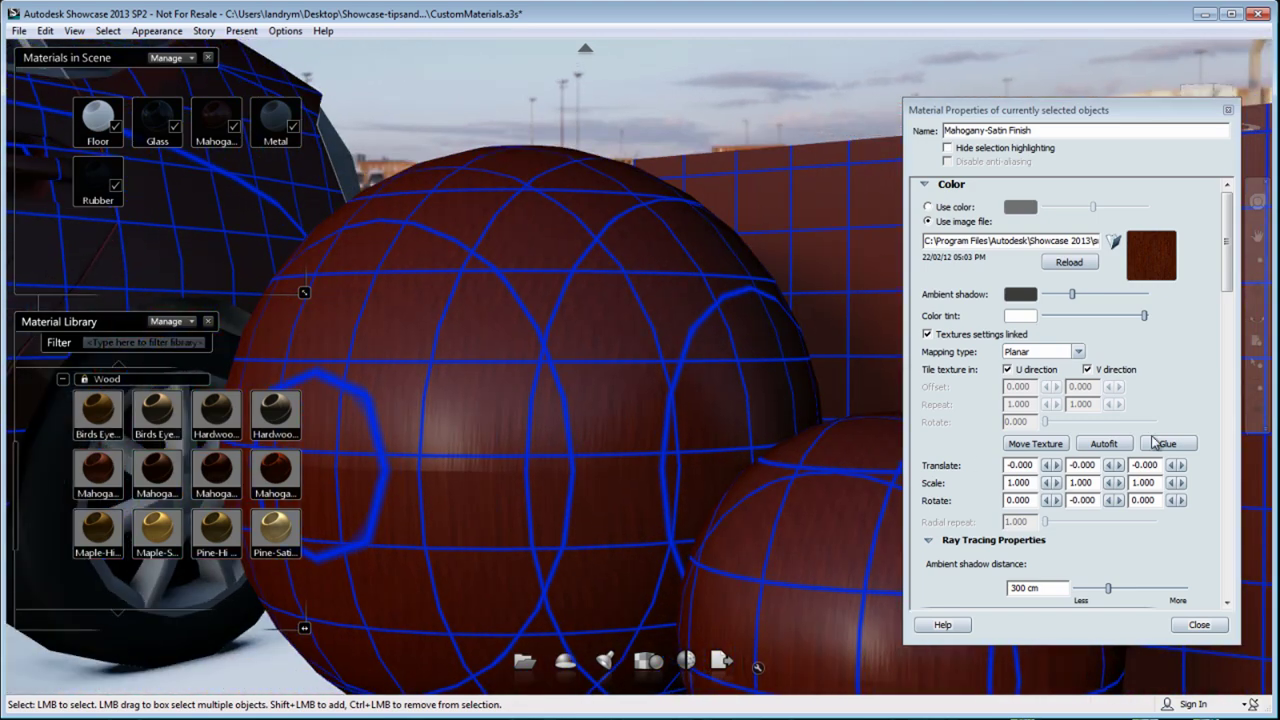
left_click(1077, 352)
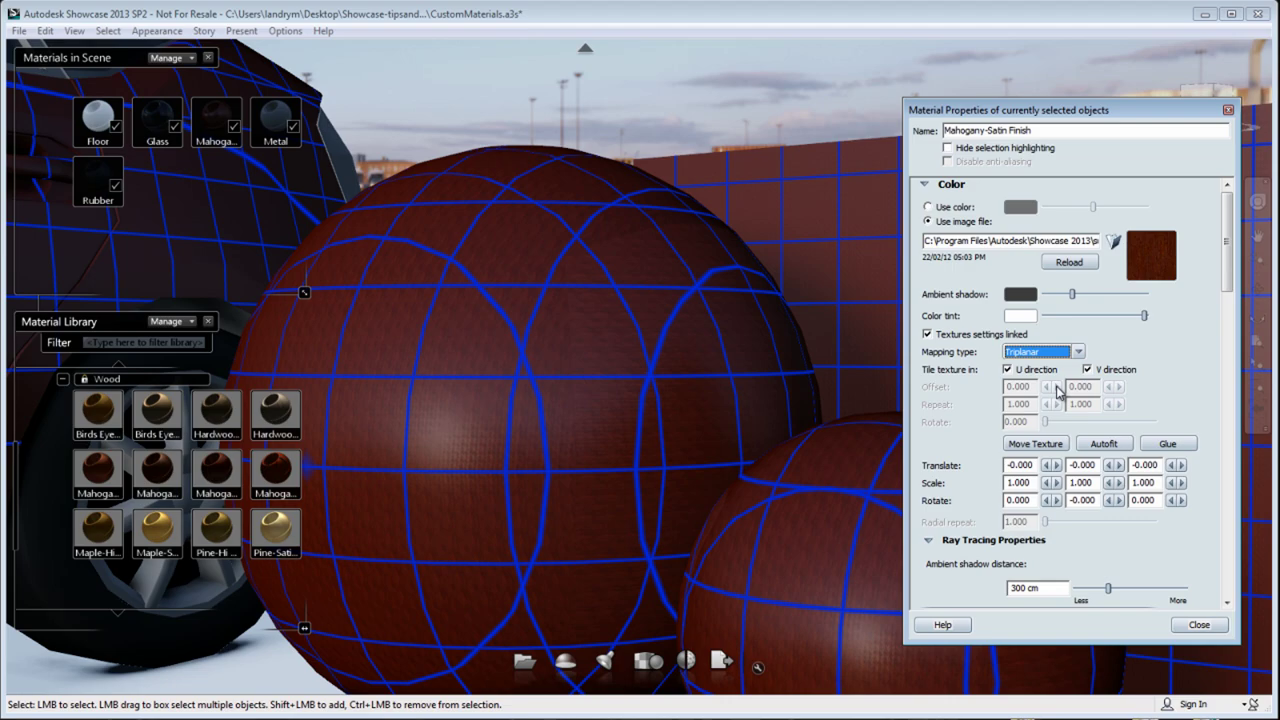
left_click(1104, 445)
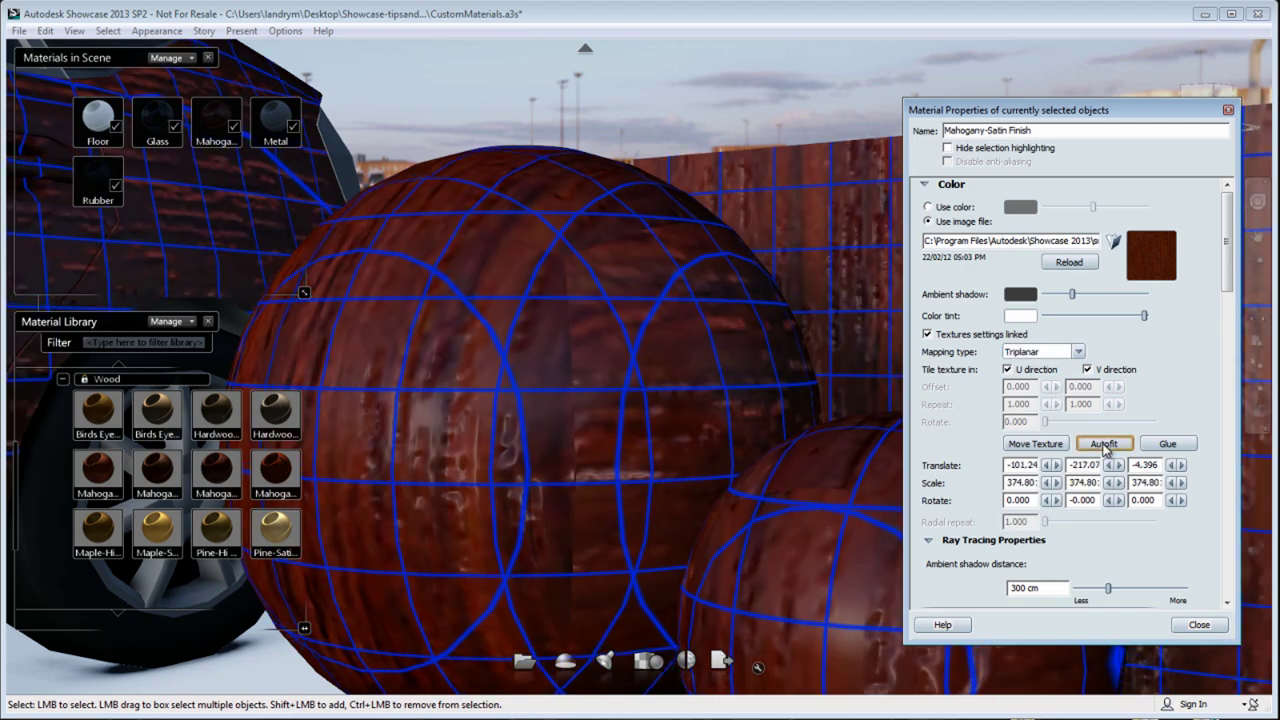
Start moving the mahogany texture with its handles and shrink the mapping box vertically to a scale of about 259.5.
middle_click_drag(607, 505, 535, 453)
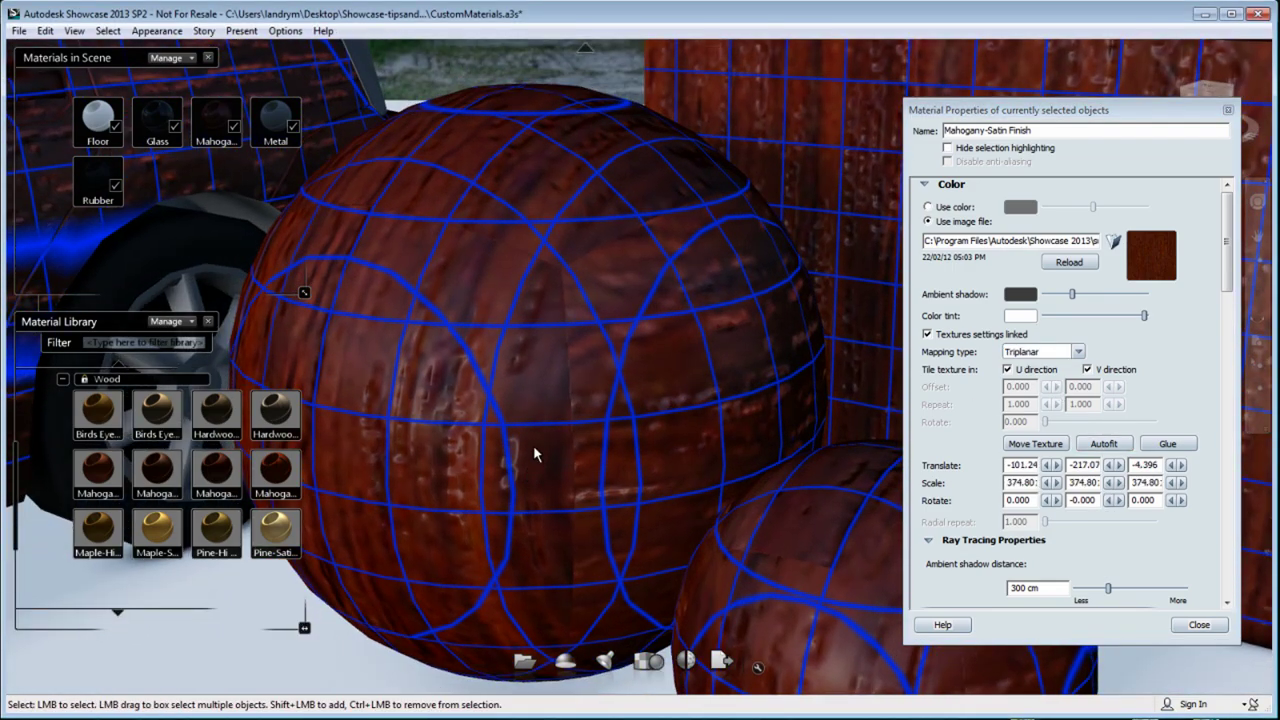
scroll(535, 453, "down", 4)
middle_click_drag(548, 352, 490, 403)
left_click(1034, 444)
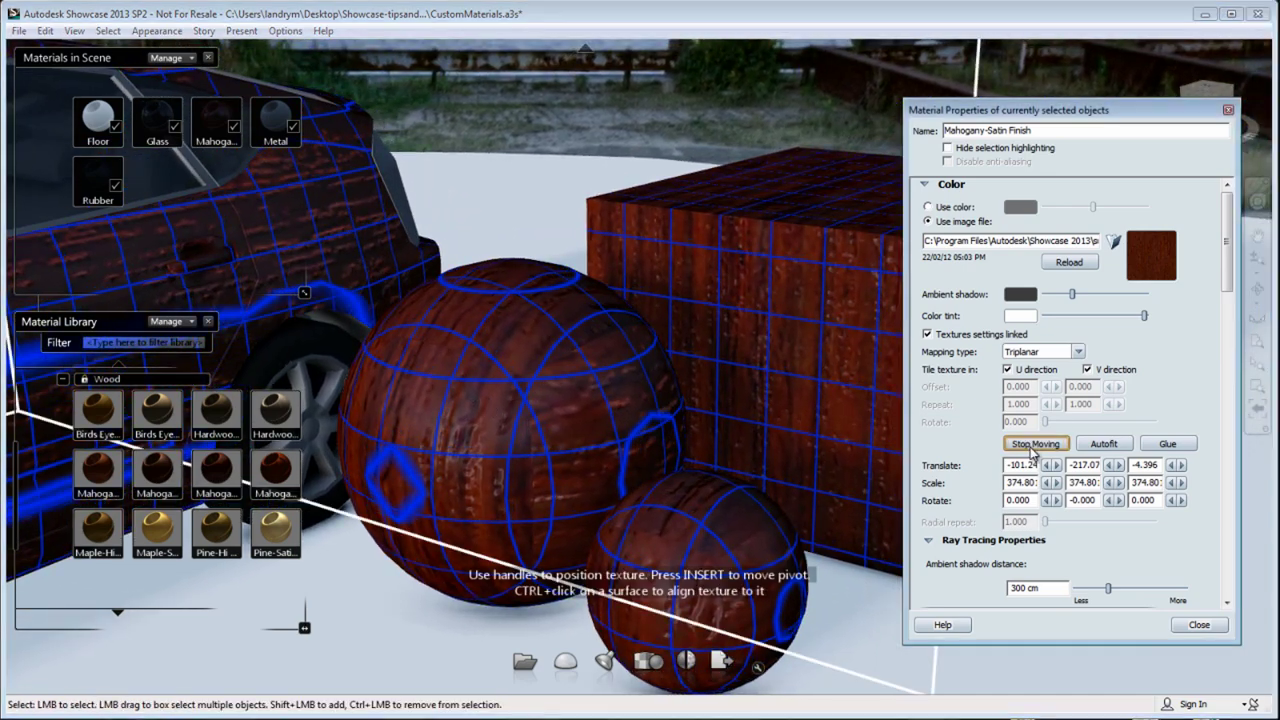
scroll(525, 420, "down", 3)
scroll(523, 433, "up", 2)
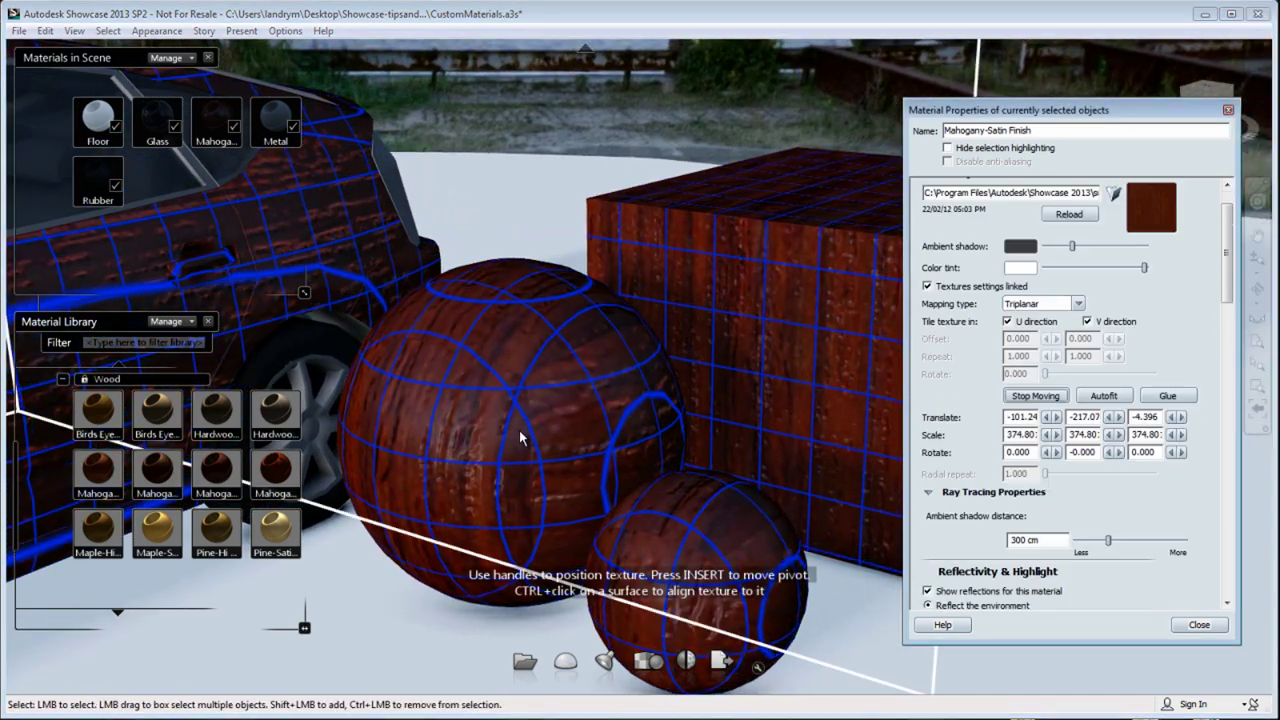
middle_click_drag(519, 462, 566, 471)
scroll(567, 474, "down", 4)
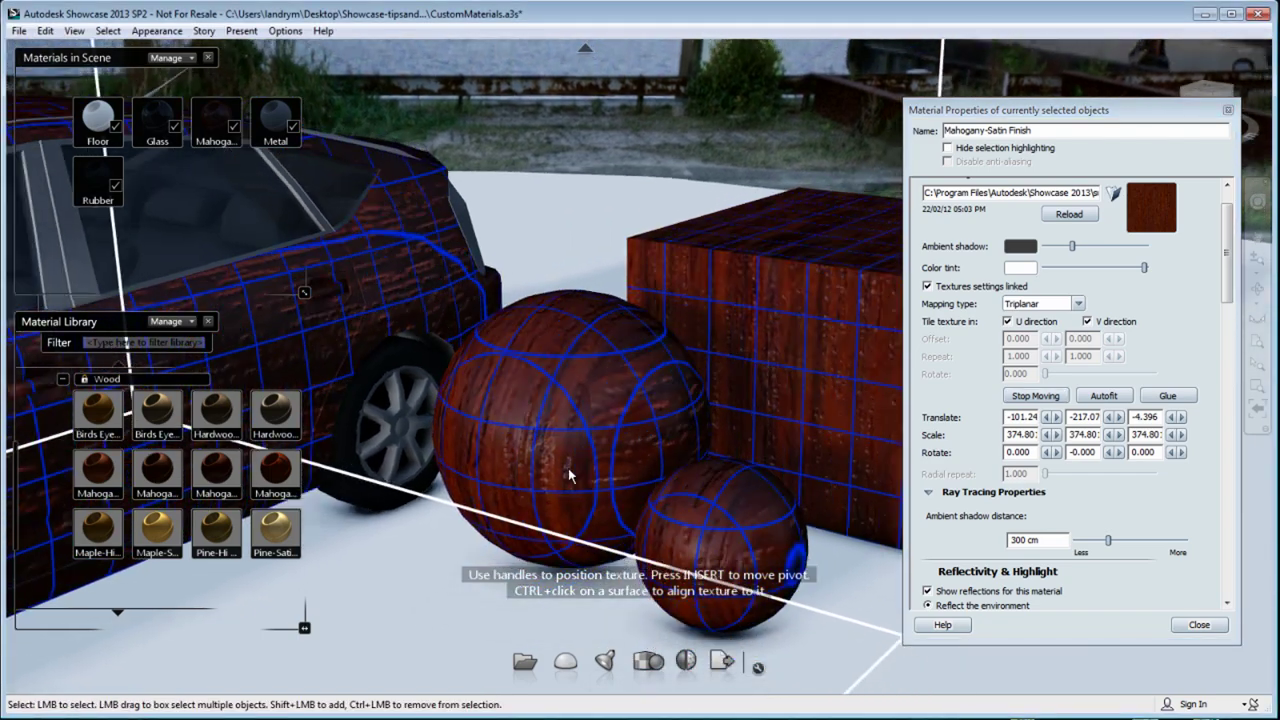
scroll(568, 472, "down", 5)
middle_click_drag(457, 452, 786, 427)
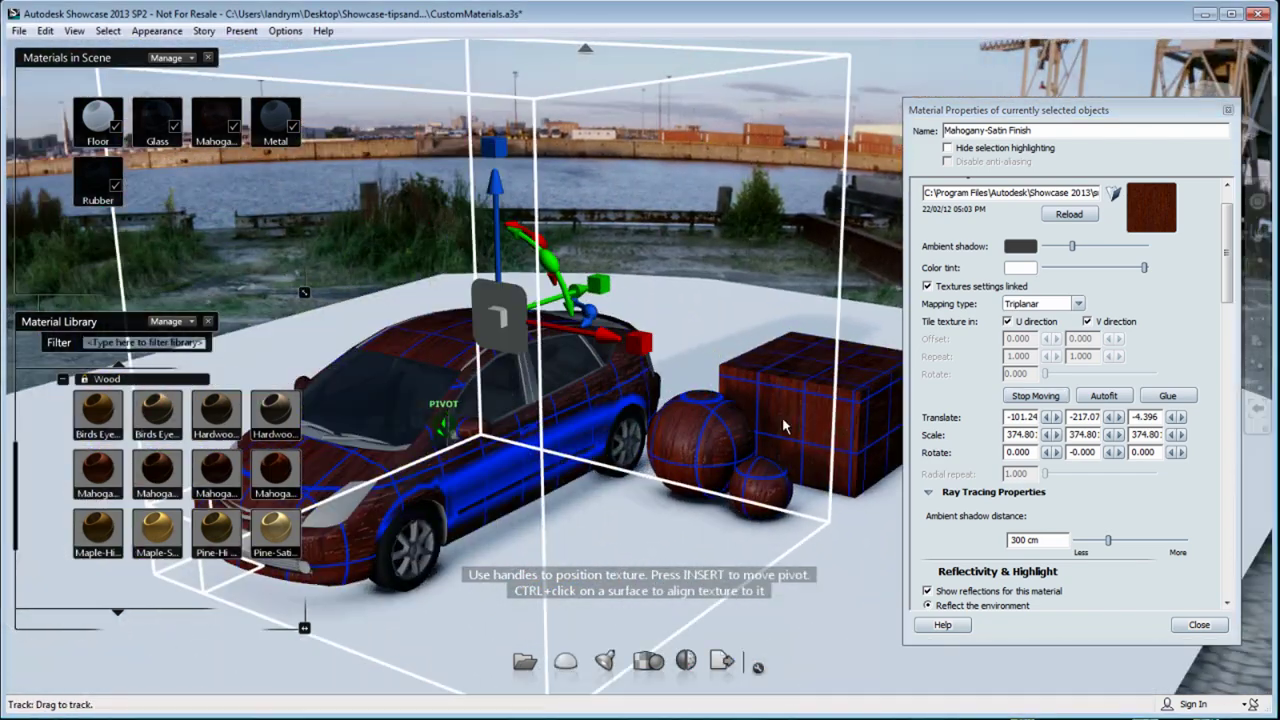
left_click_drag(504, 152, 510, 305)
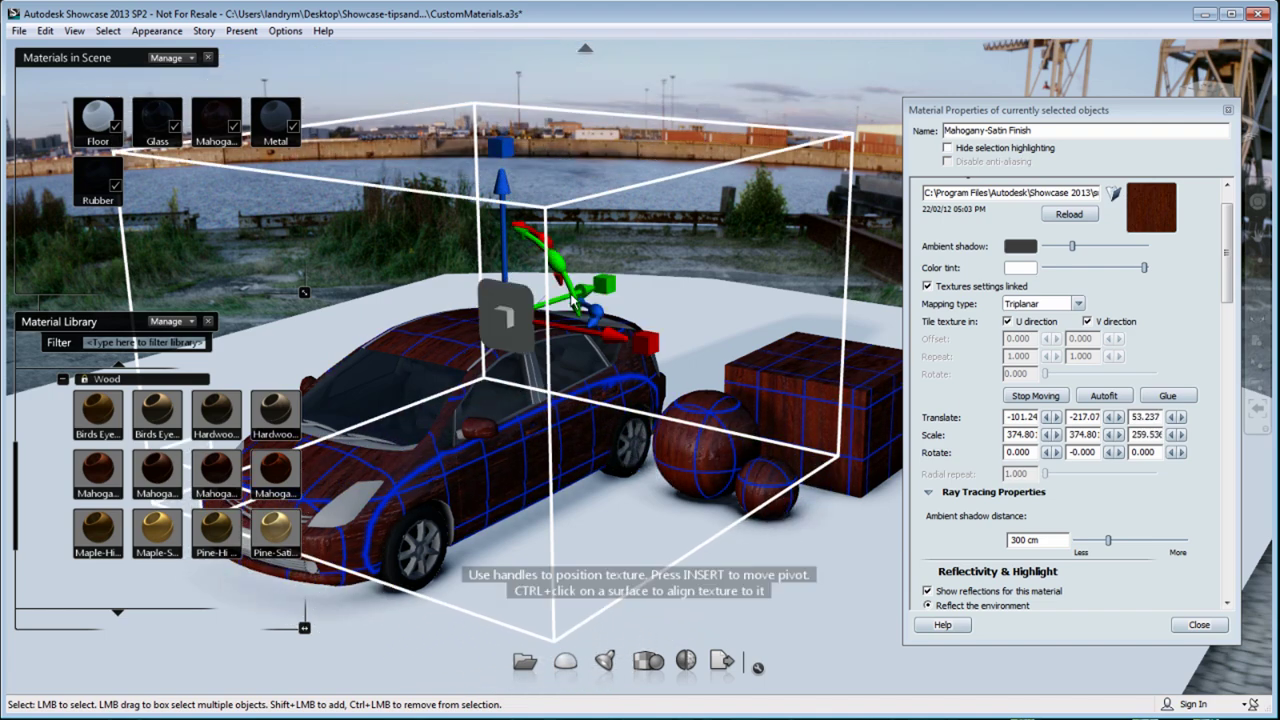
Set the mahogany texture's scale to 50 in all three directions.
double_click(1006, 434)
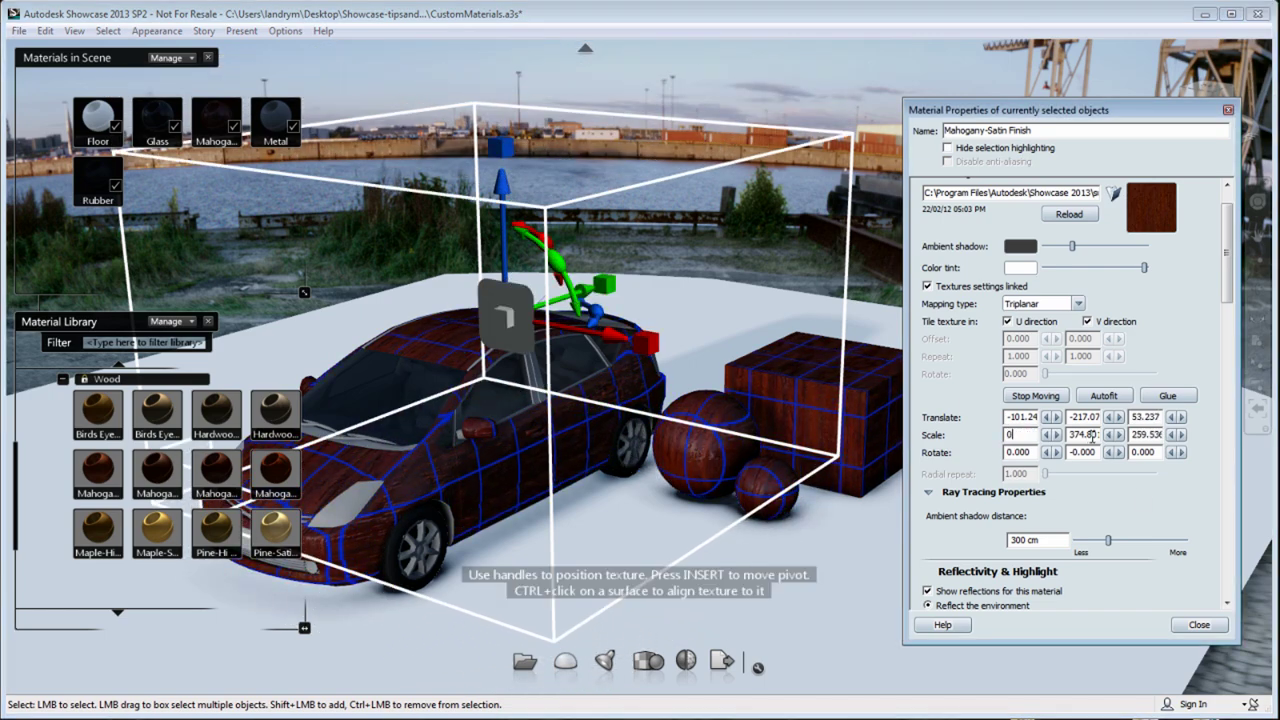
double_click(1070, 434)
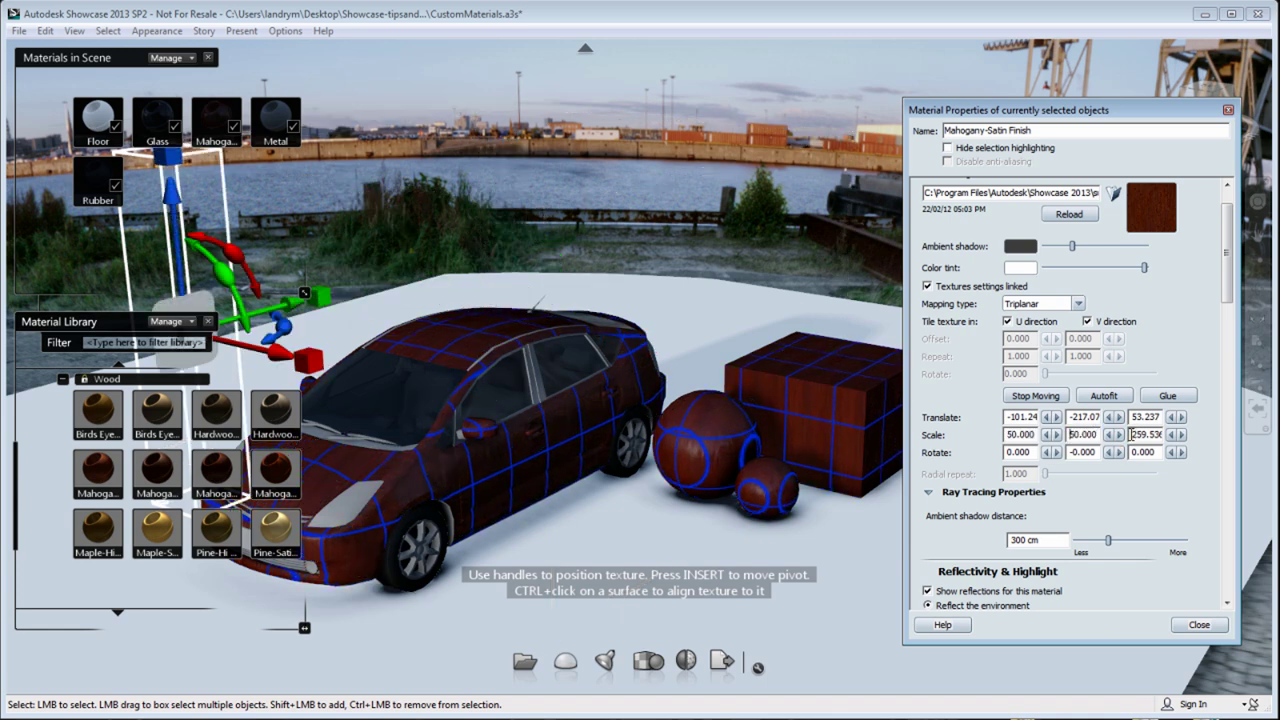
key("Return")
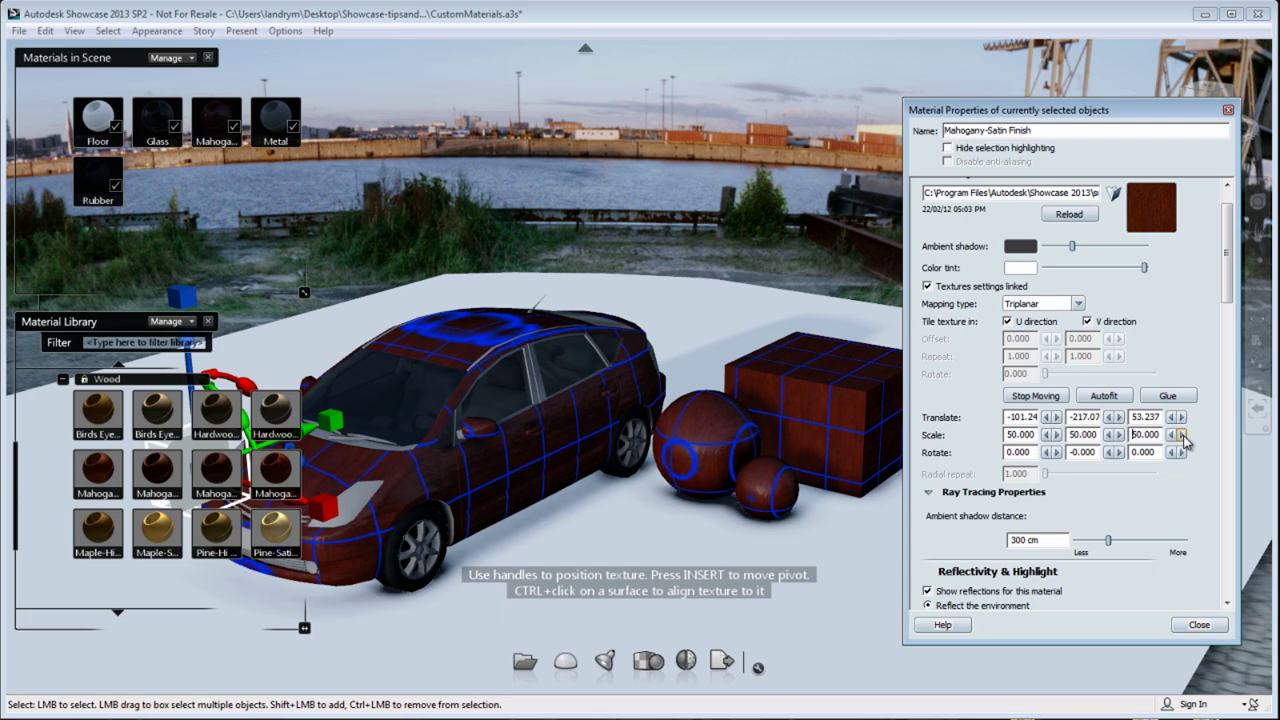
Examine the rescaled wood grain on the spheres and box, and the material's Reflectivity & Highlight settings.
middle_click_drag(668, 504, 400, 477, "alt")
scroll(477, 473, "up", 6)
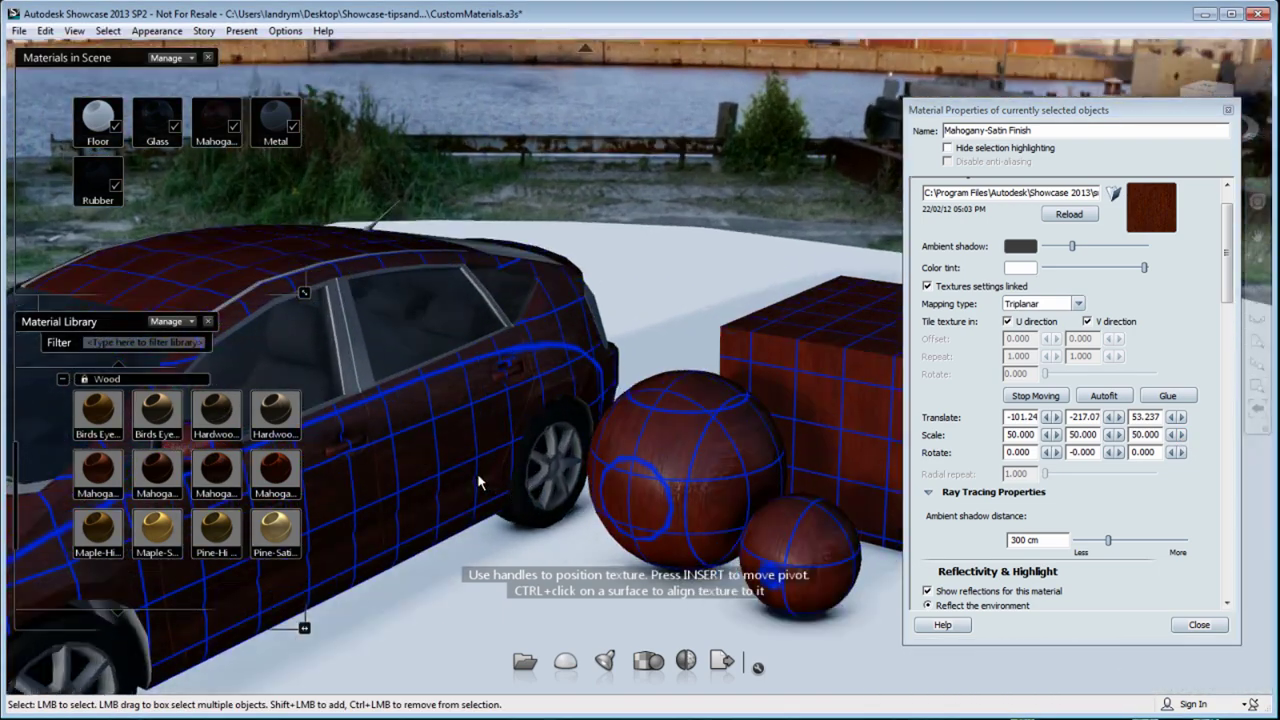
middle_click_drag(477, 473, 158, 344, "alt")
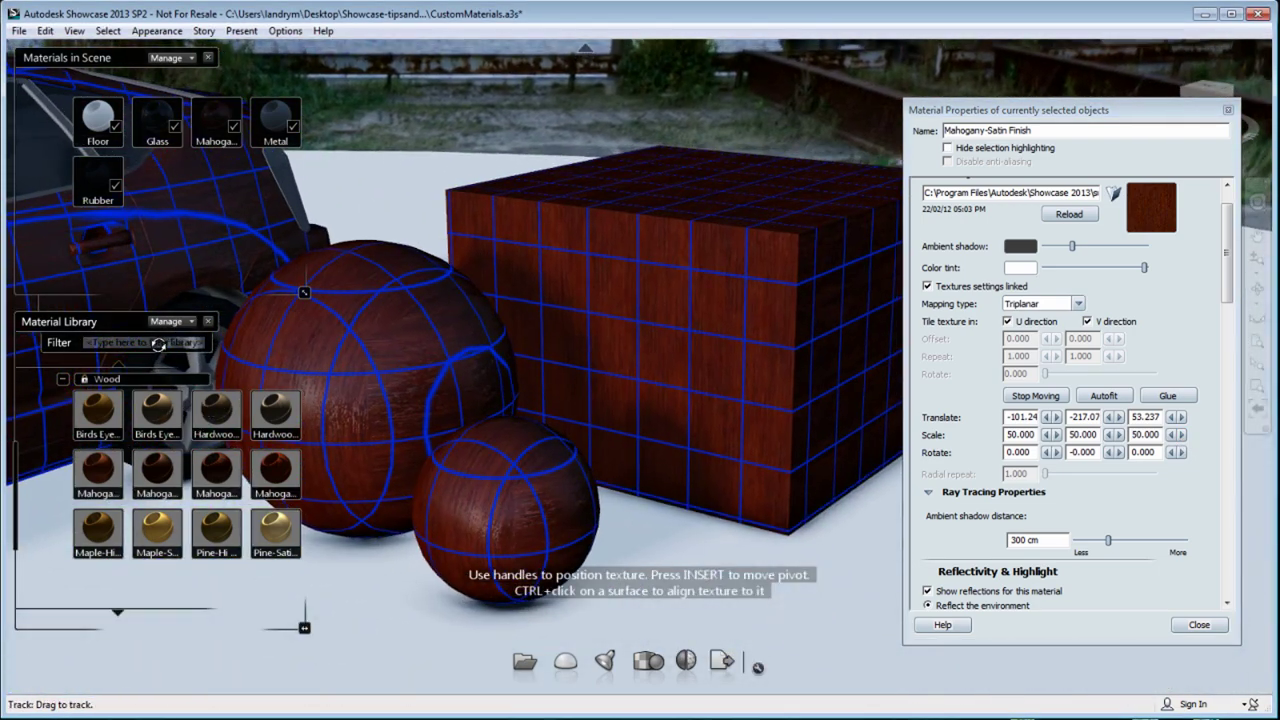
left_click_drag(444, 435, 443, 400)
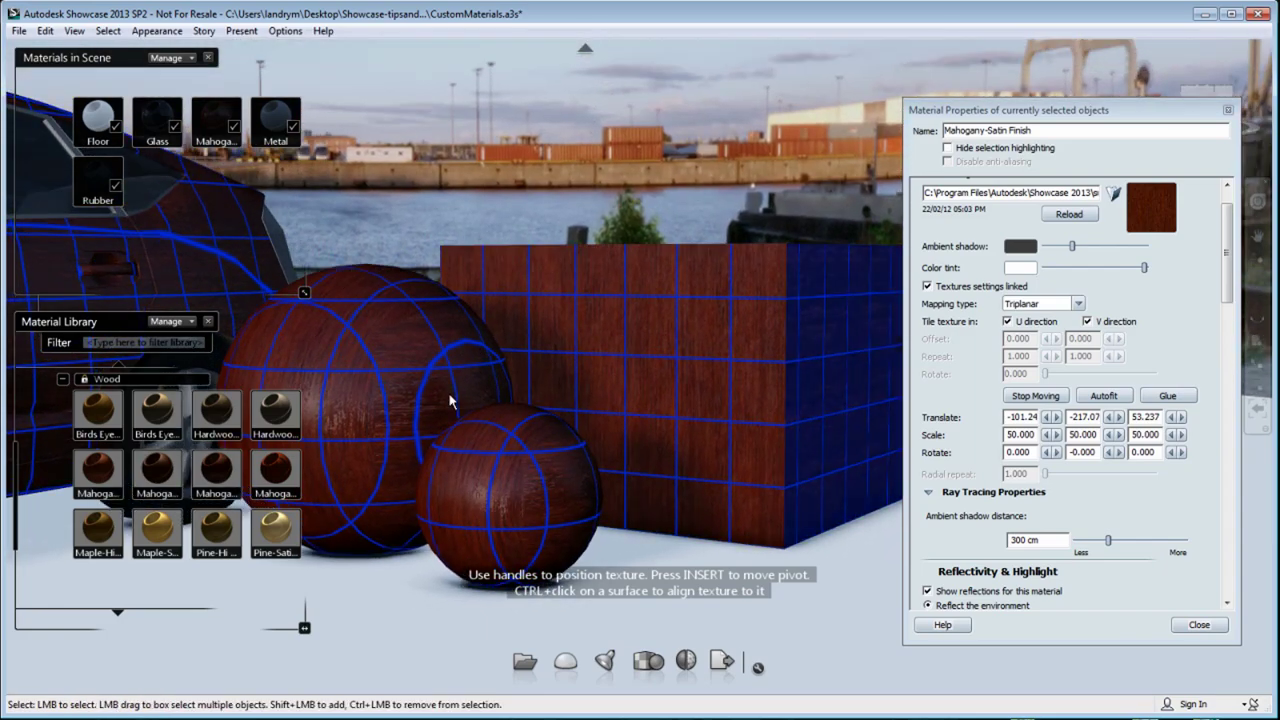
middle_click_drag(443, 400, 545, 400)
scroll(546, 399, "up", 3)
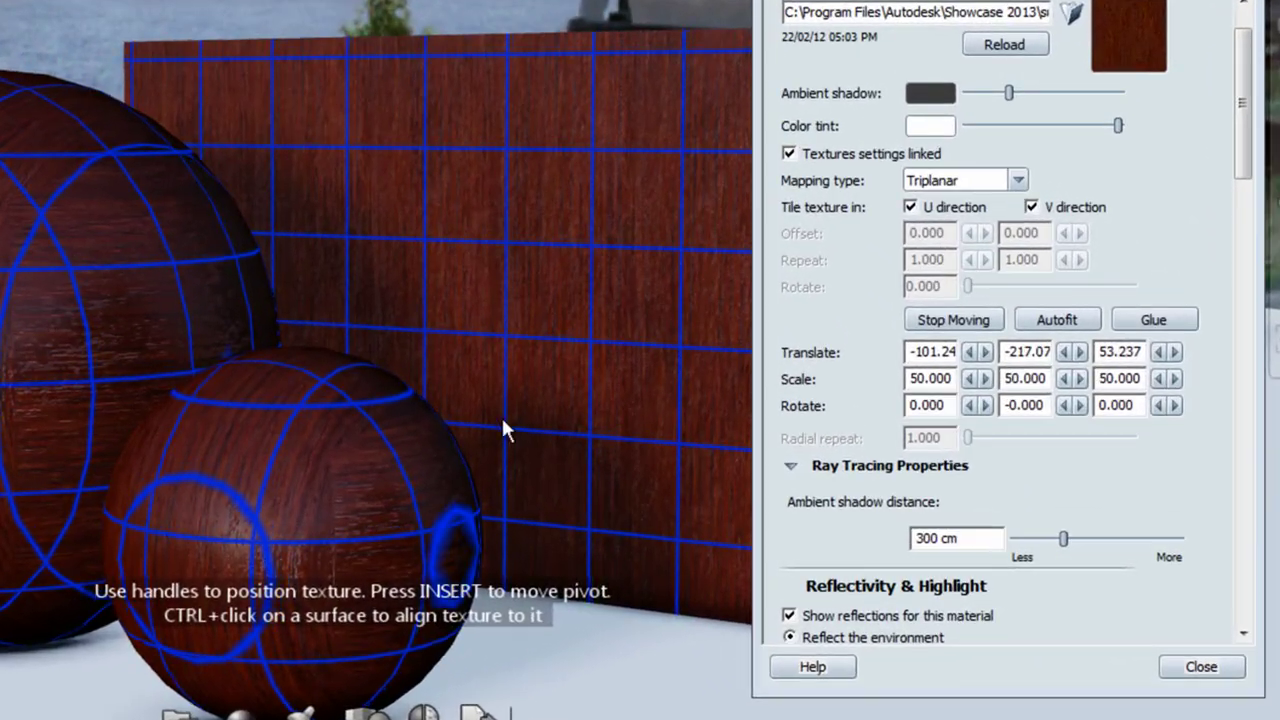
left_click_drag(1243, 111, 1243, 238)
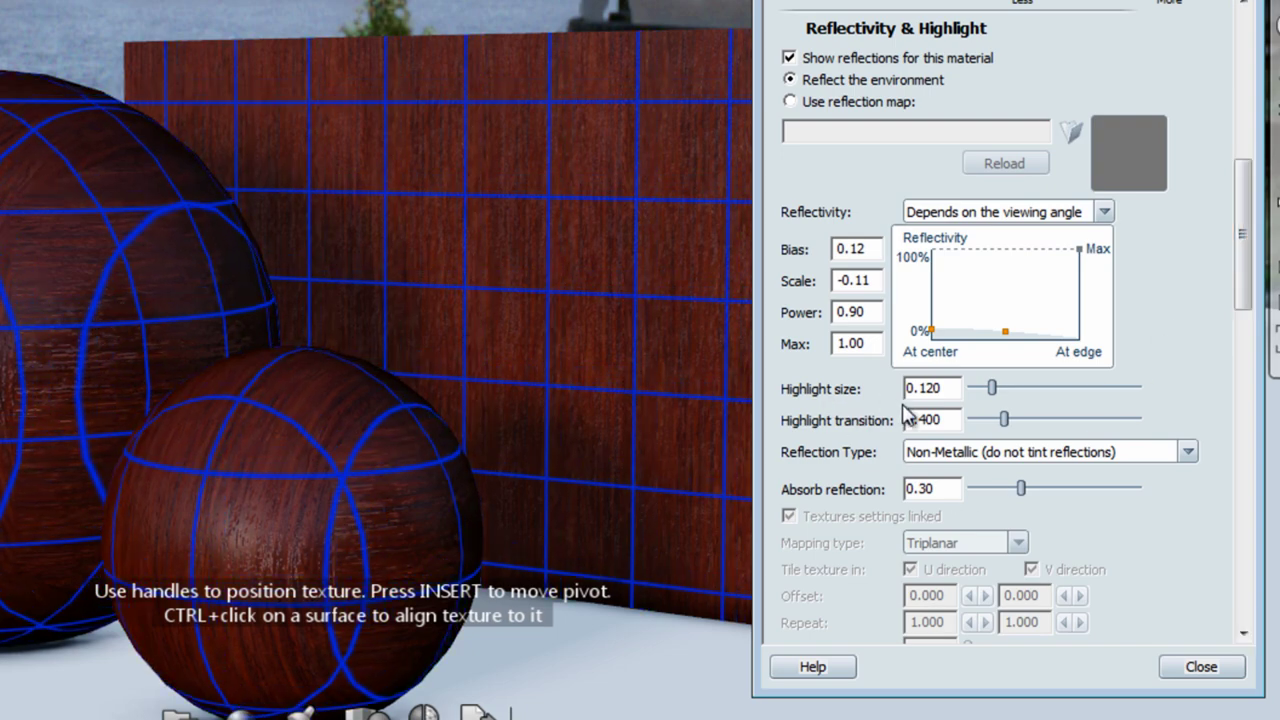
Set the bump depth of the mahogany material to 0.5.
left_click_drag(1250, 260, 1250, 503)
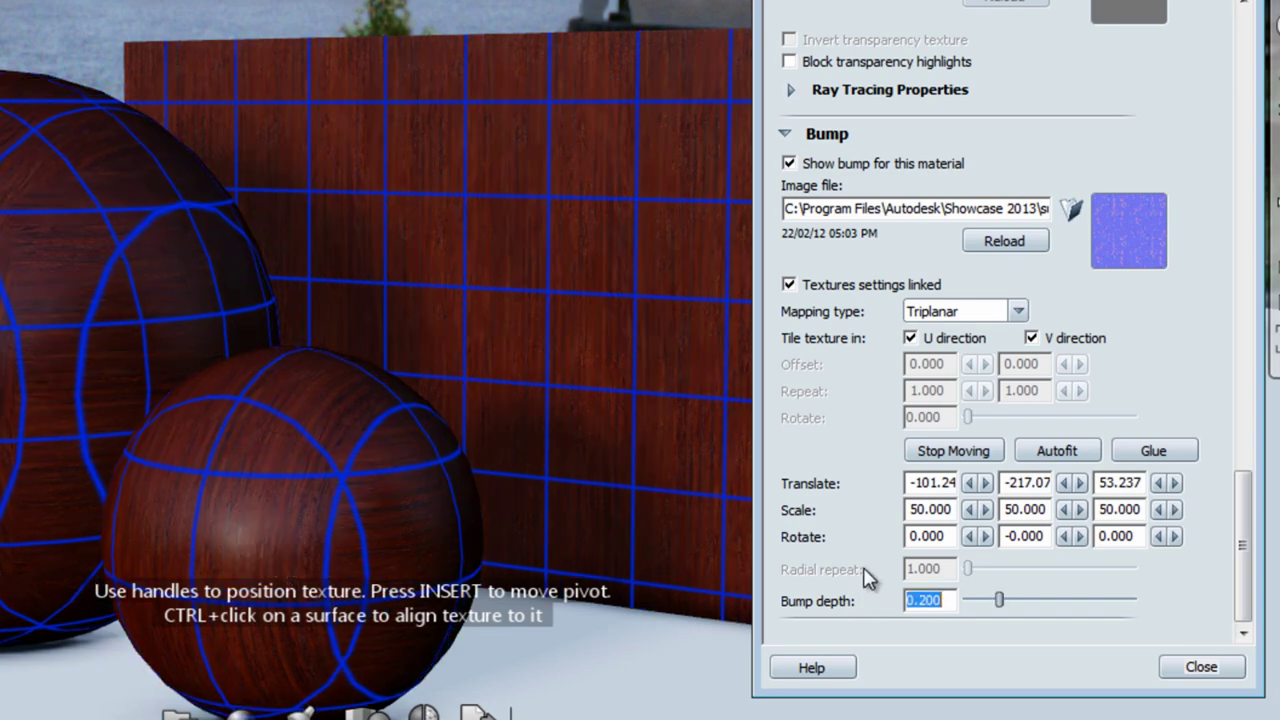
middle_click_drag(118, 387, 452, 388, "alt")
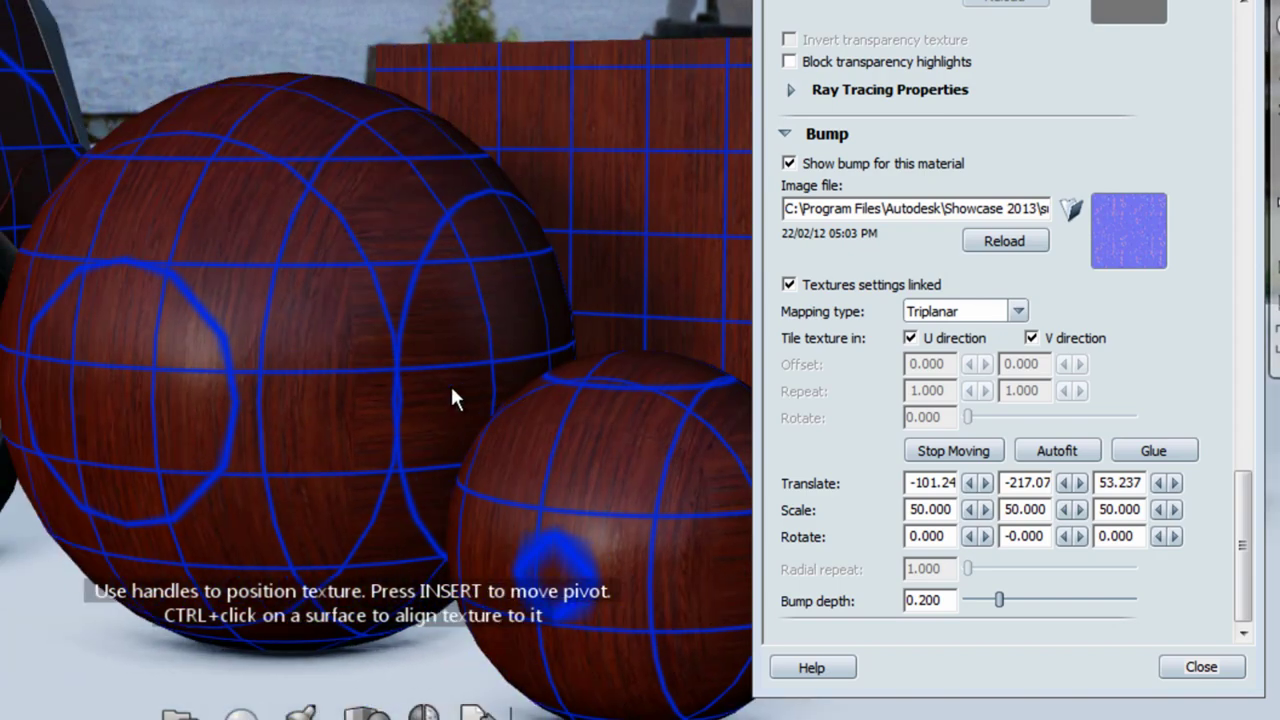
left_click_drag(922, 600, 853, 596)
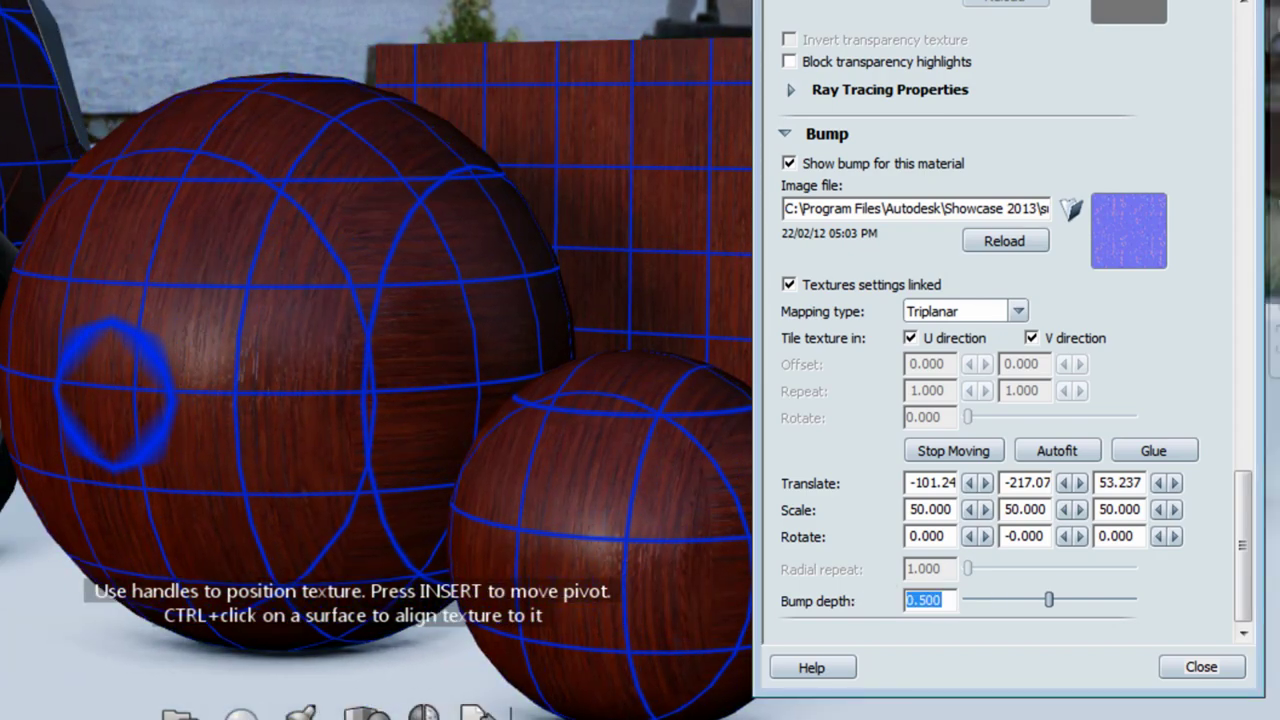
Close the mahogany material's properties and deselect the objects to inspect the wood finish on the spheres and box.
left_click(290, 37)
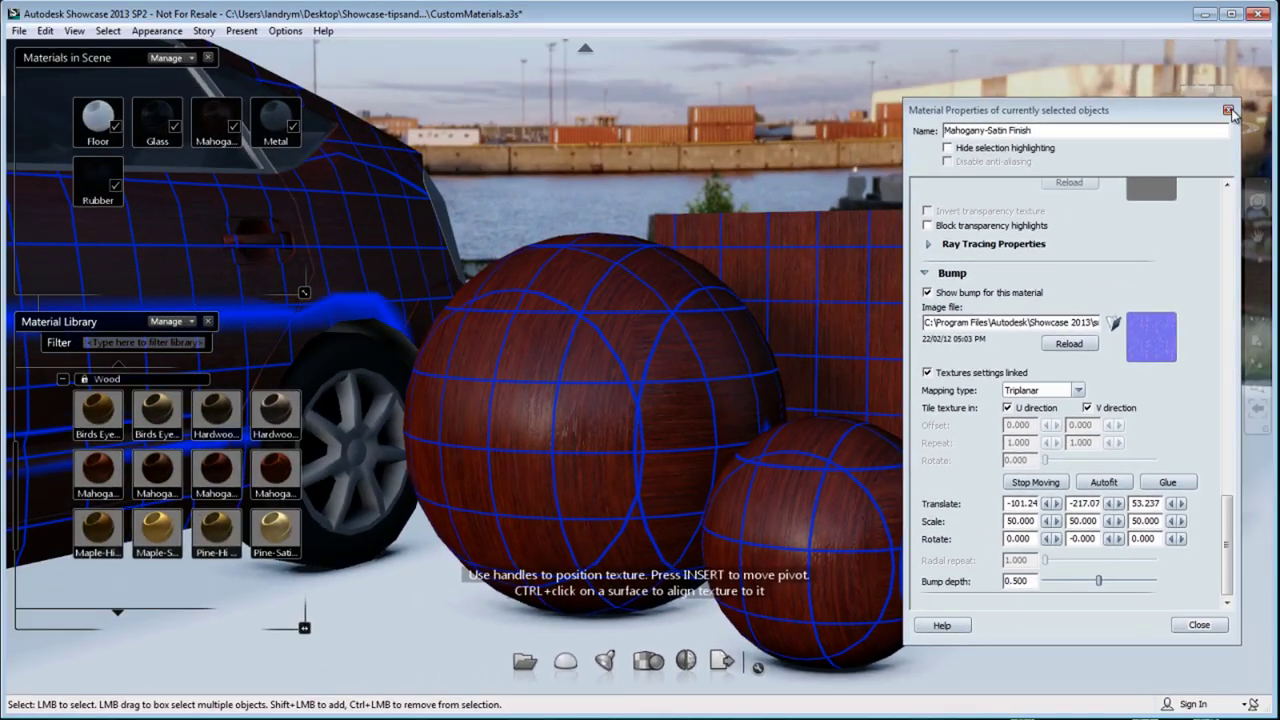
left_click(1228, 103)
left_click(629, 95)
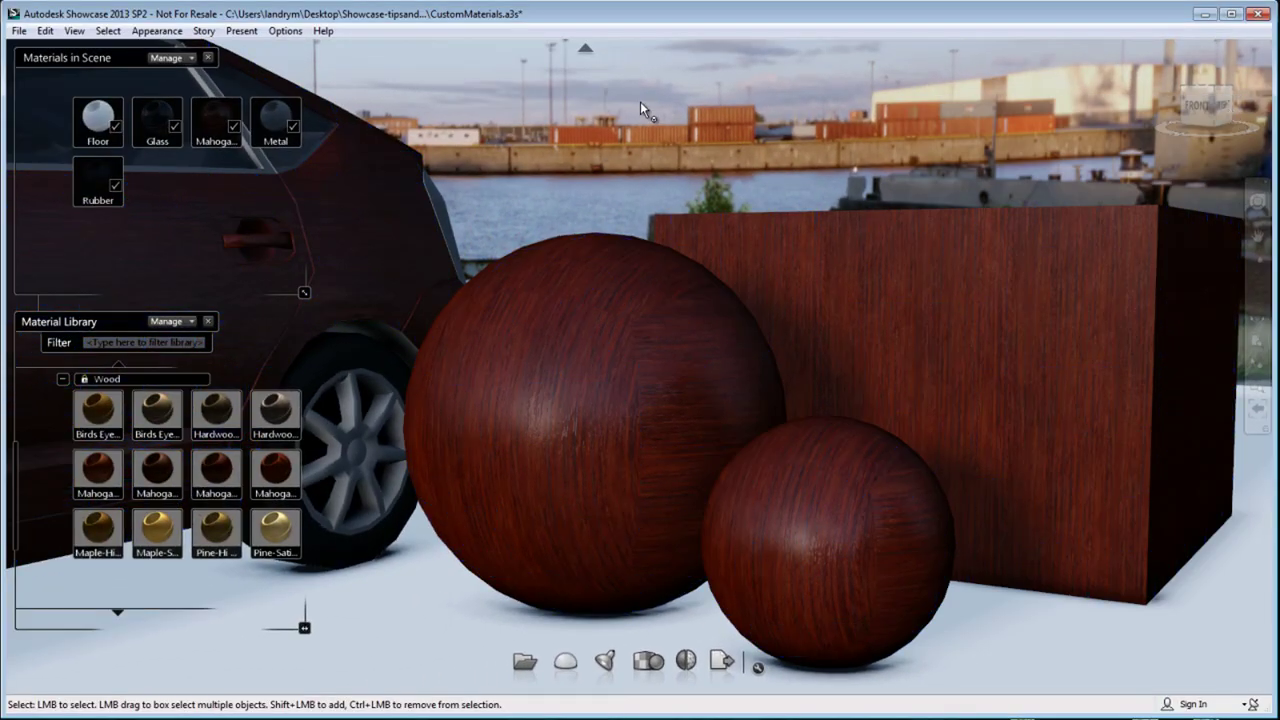
left_click_drag(598, 410, 495, 332)
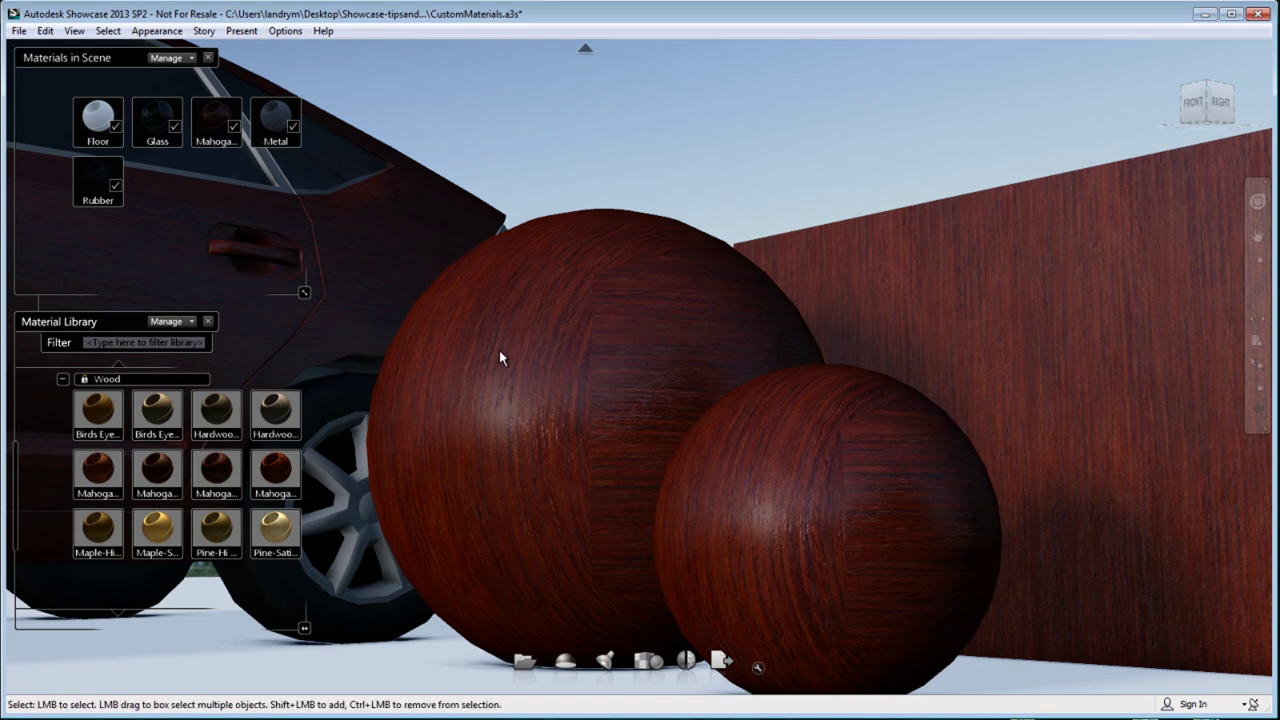
Select all objects that share the large sphere's mahogany material and open their material properties.
left_click(501, 357)
right_click(501, 357)
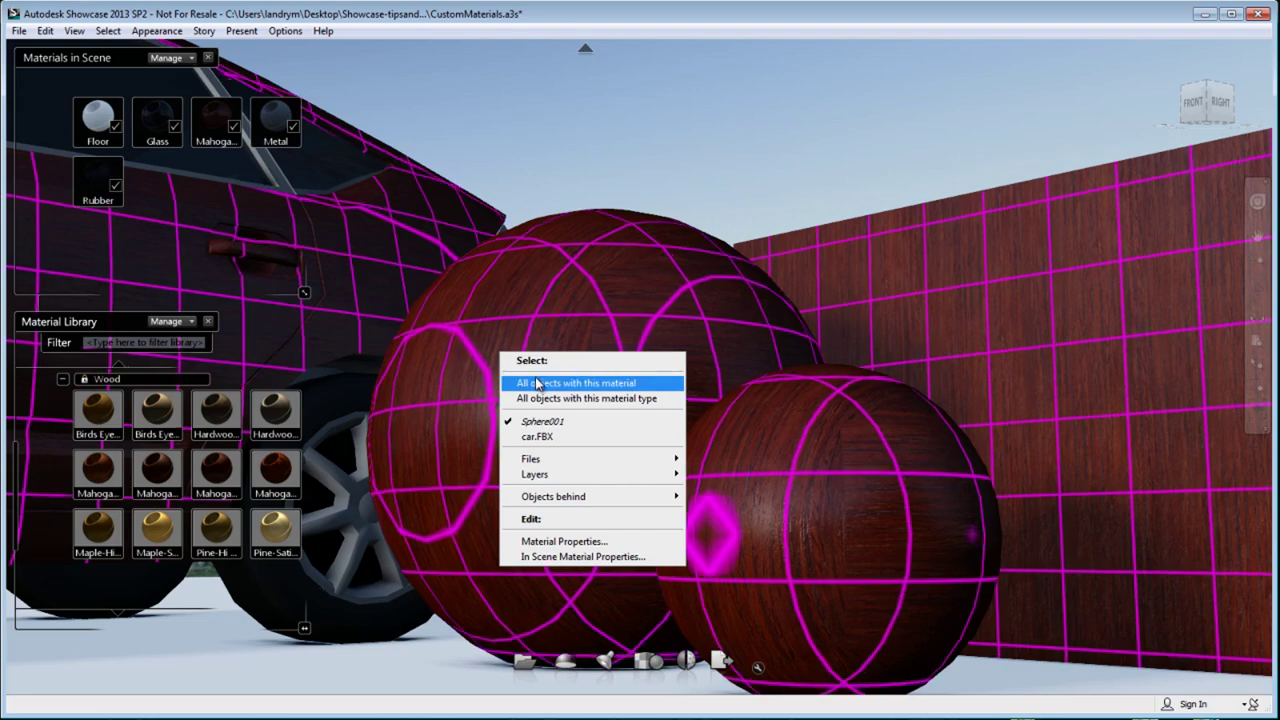
left_click(536, 381)
right_click(541, 379)
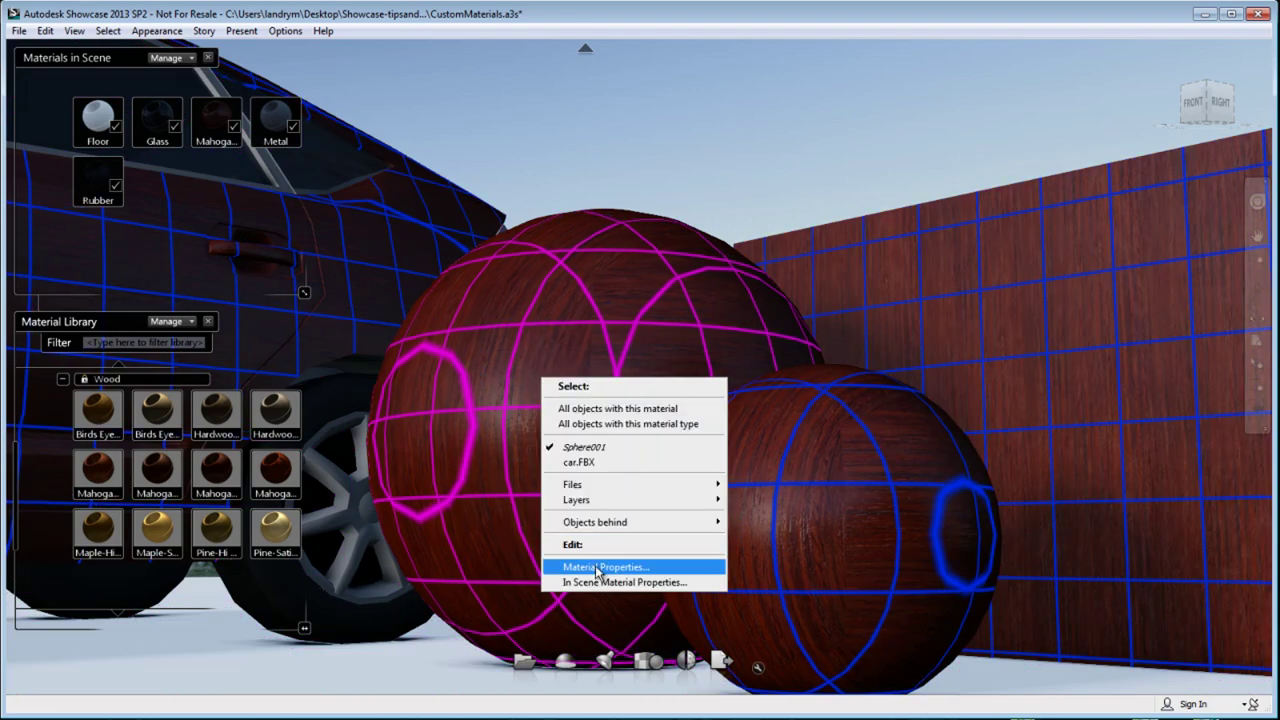
left_click(599, 573)
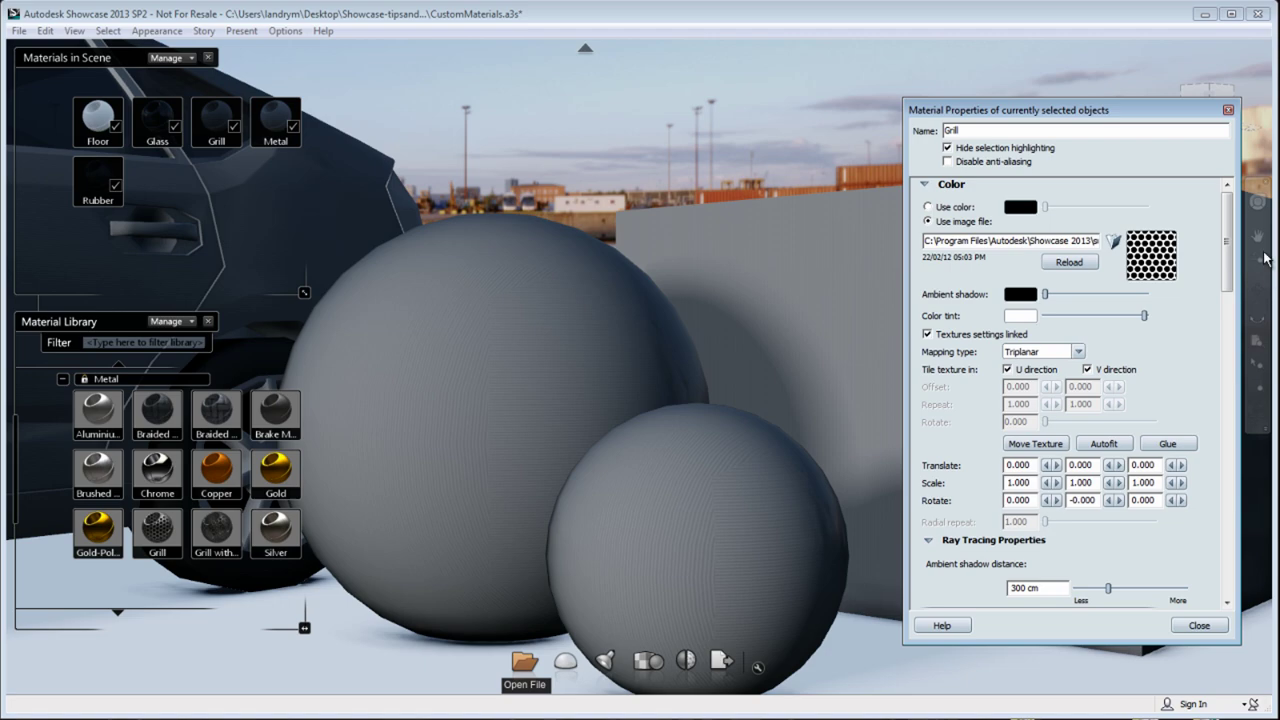
Turn off Hide selection highlighting for the Grill material and set its texture scale to 50 in all three directions.
scroll(1228, 240, "down", 1)
left_click(947, 147)
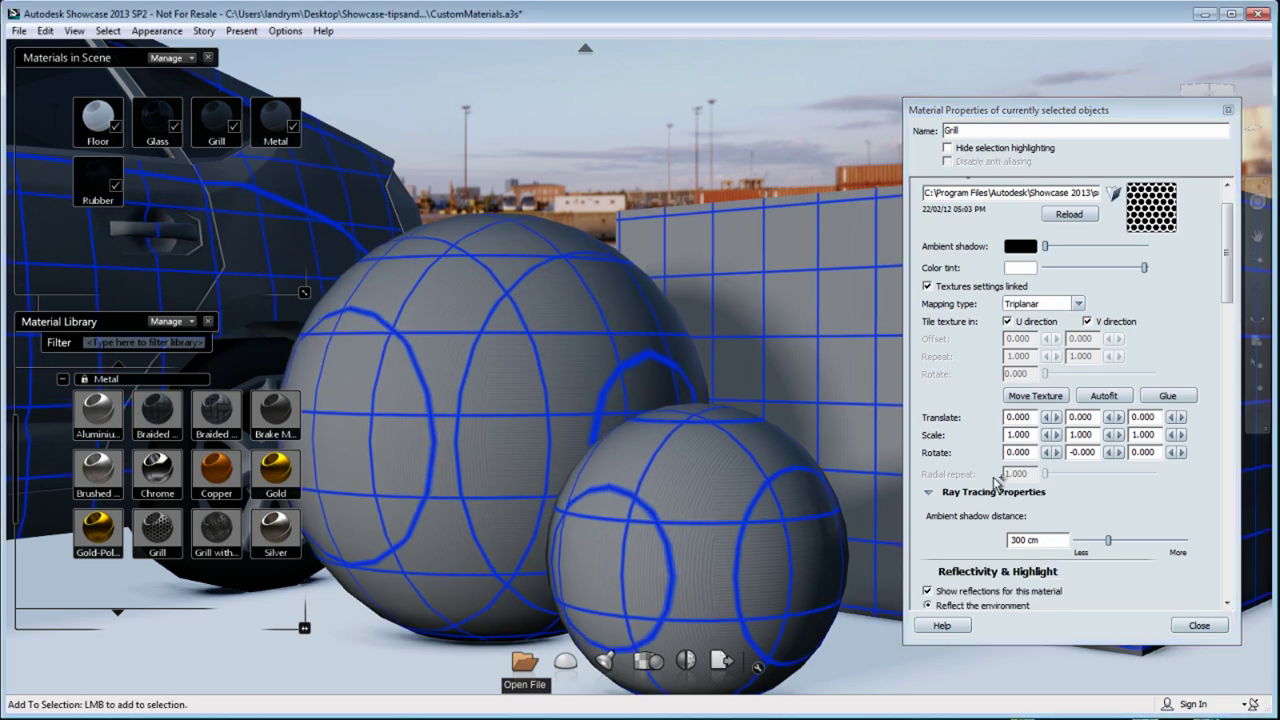
left_click(1035, 395)
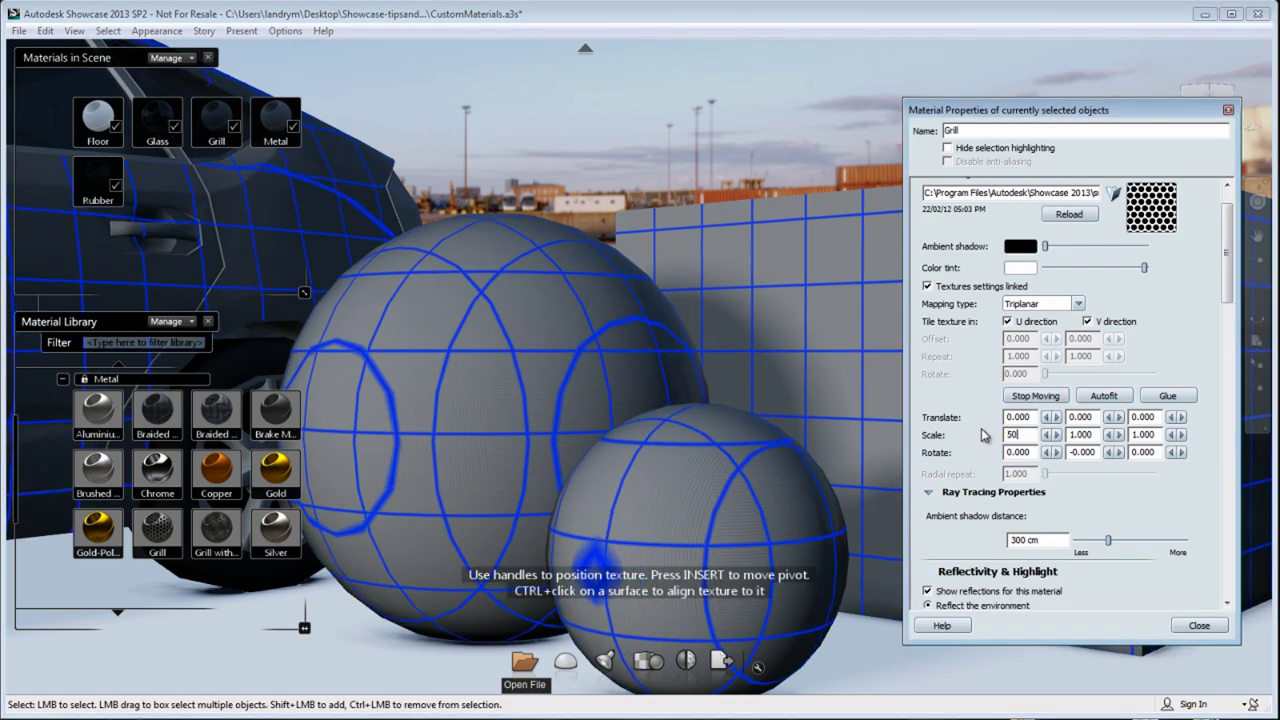
type("50")
key("Return")
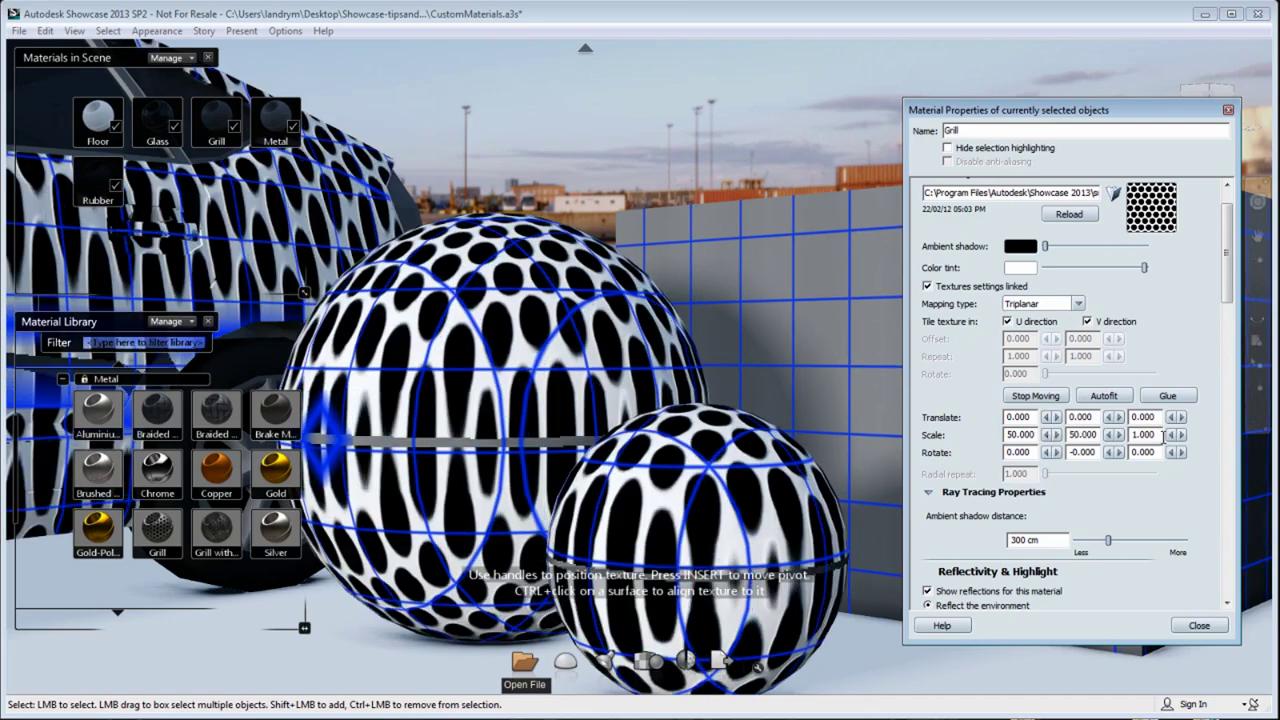
type("50")
key("Return")
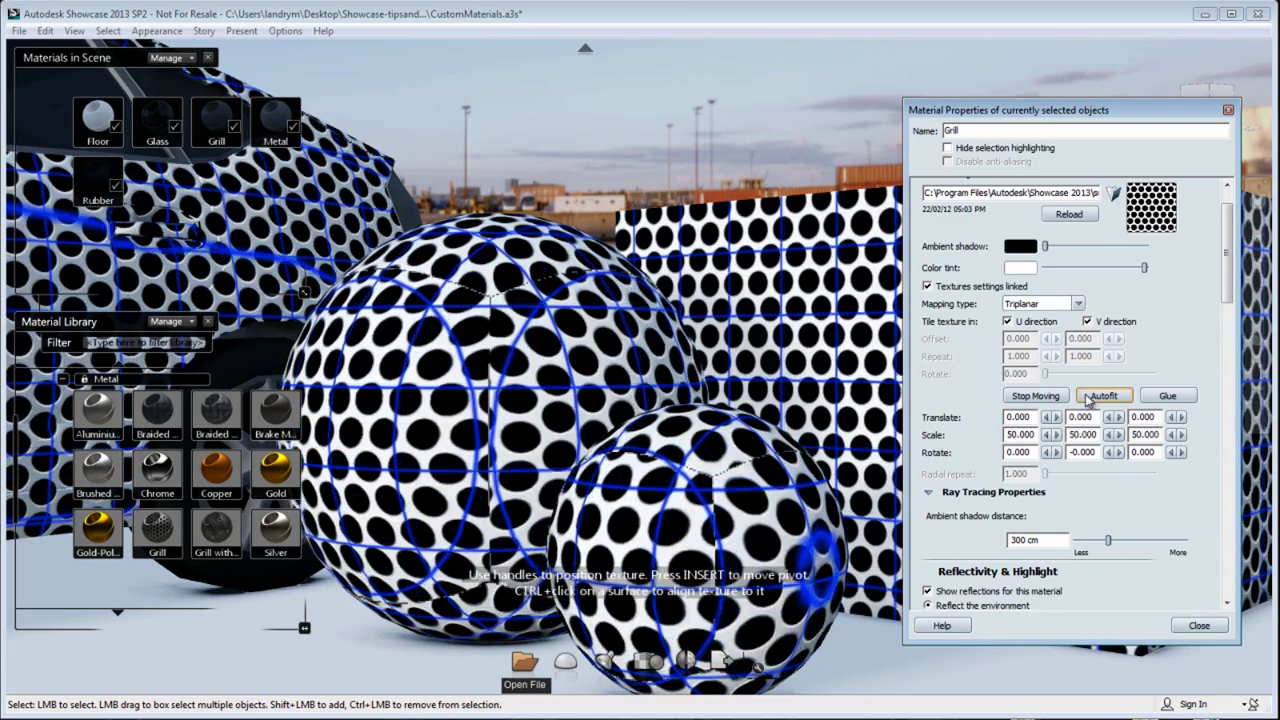
Autofit the transparency texture of the Grill with Transparency material and set its scale to 50 in all three directions.
scroll(1214, 233, "up", 2)
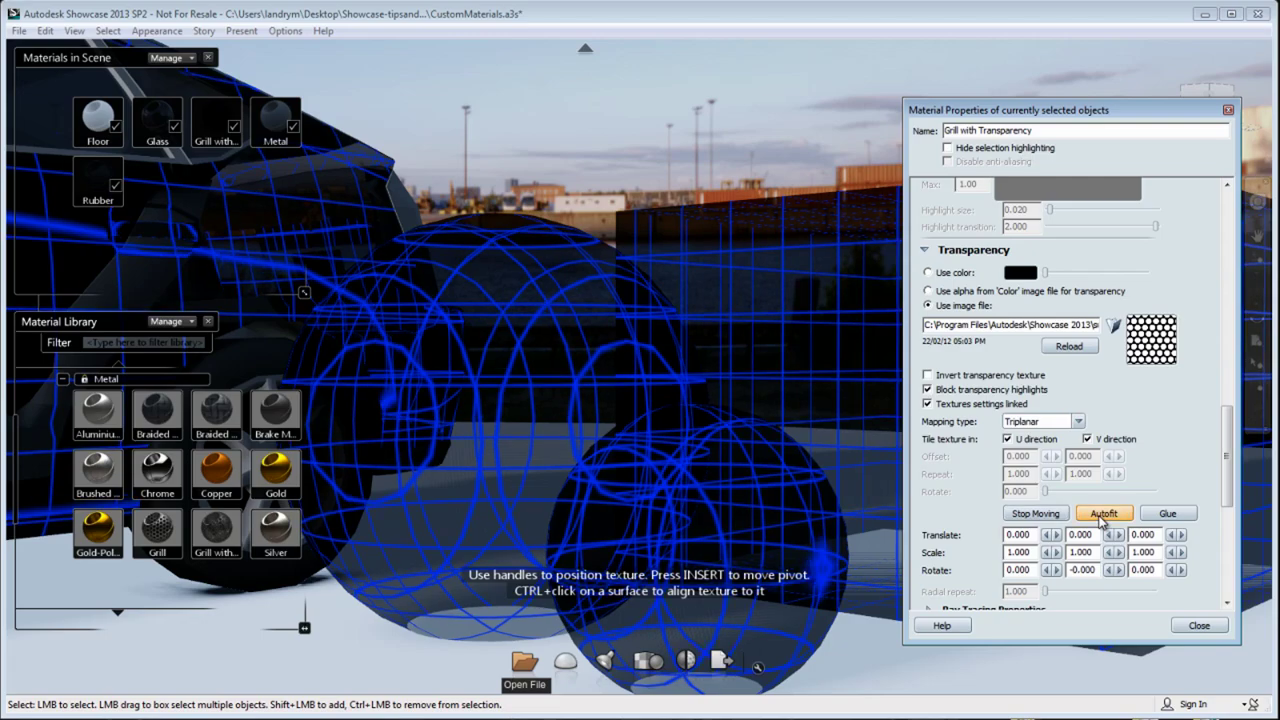
left_click(1104, 513)
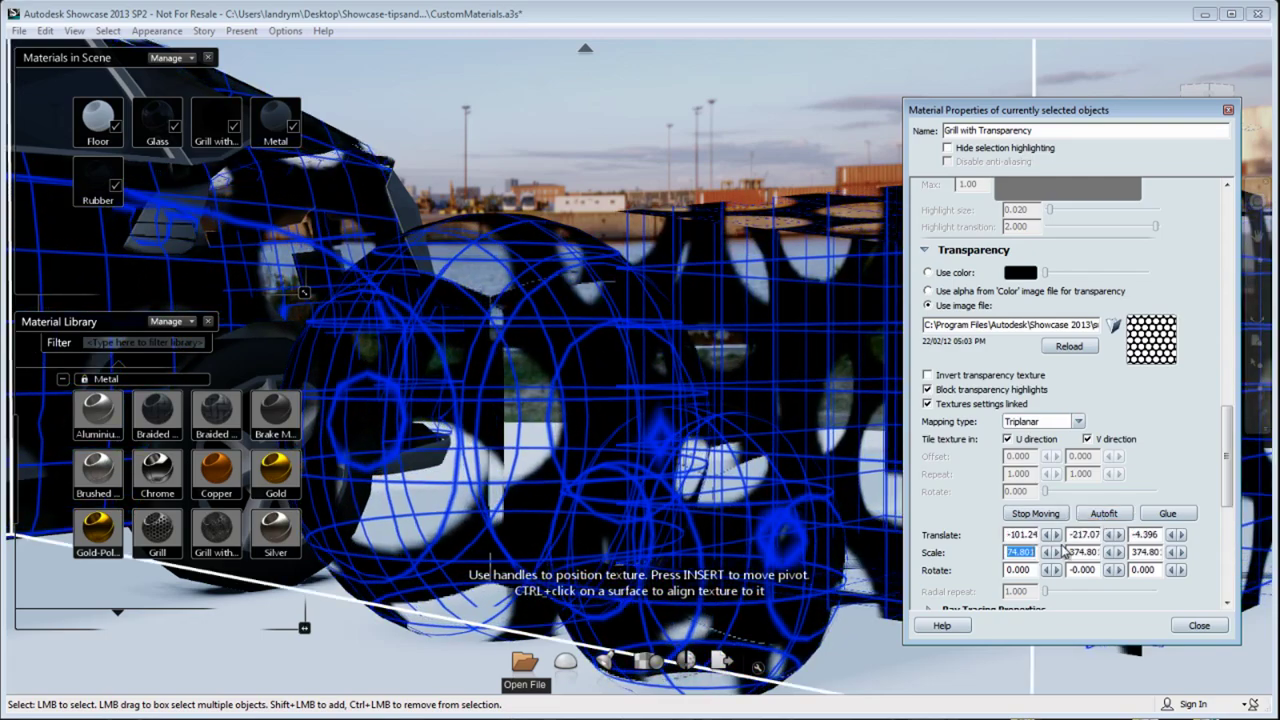
key("Return")
double_click(1078, 552)
type("50")
key("Return")
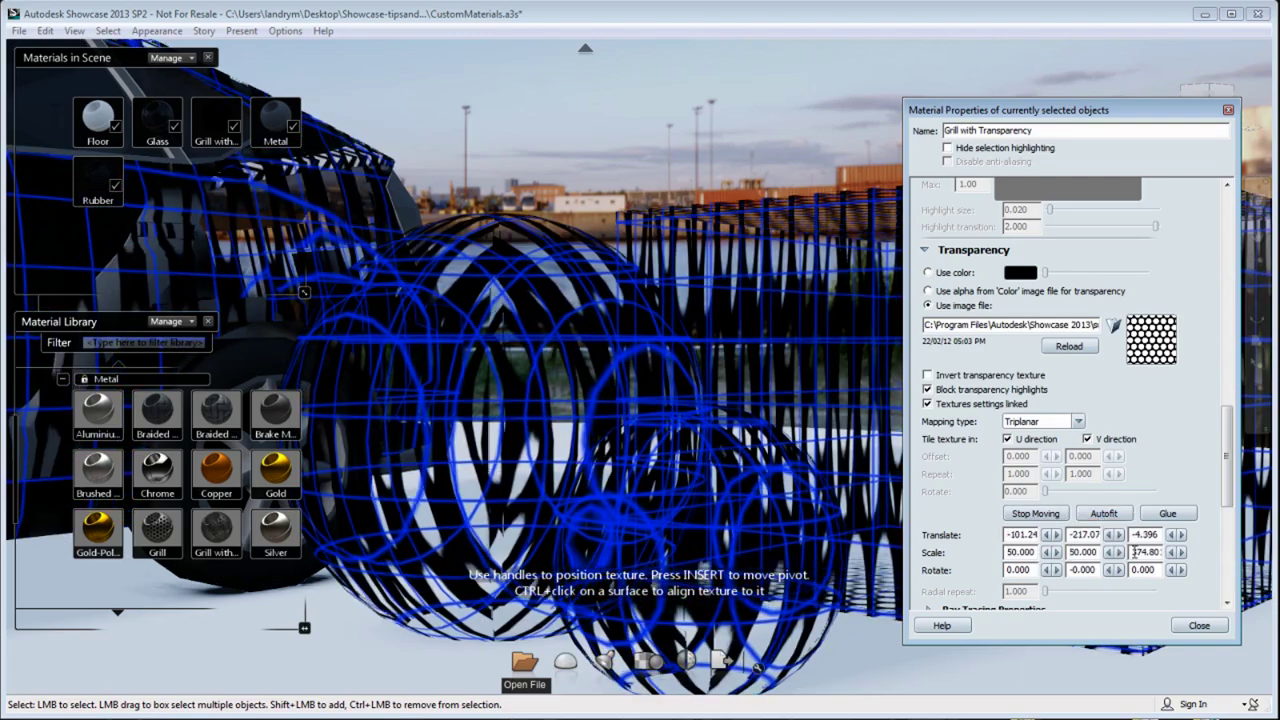
left_click_drag(1134, 552, 1177, 556)
type("50")
key("Return")
Try the Invert transparency texture option on the transparent grill and turn off Block transparency highlights.
left_click_drag(572, 425, 580, 547, "alt")
middle_click_drag(578, 548, 428, 460)
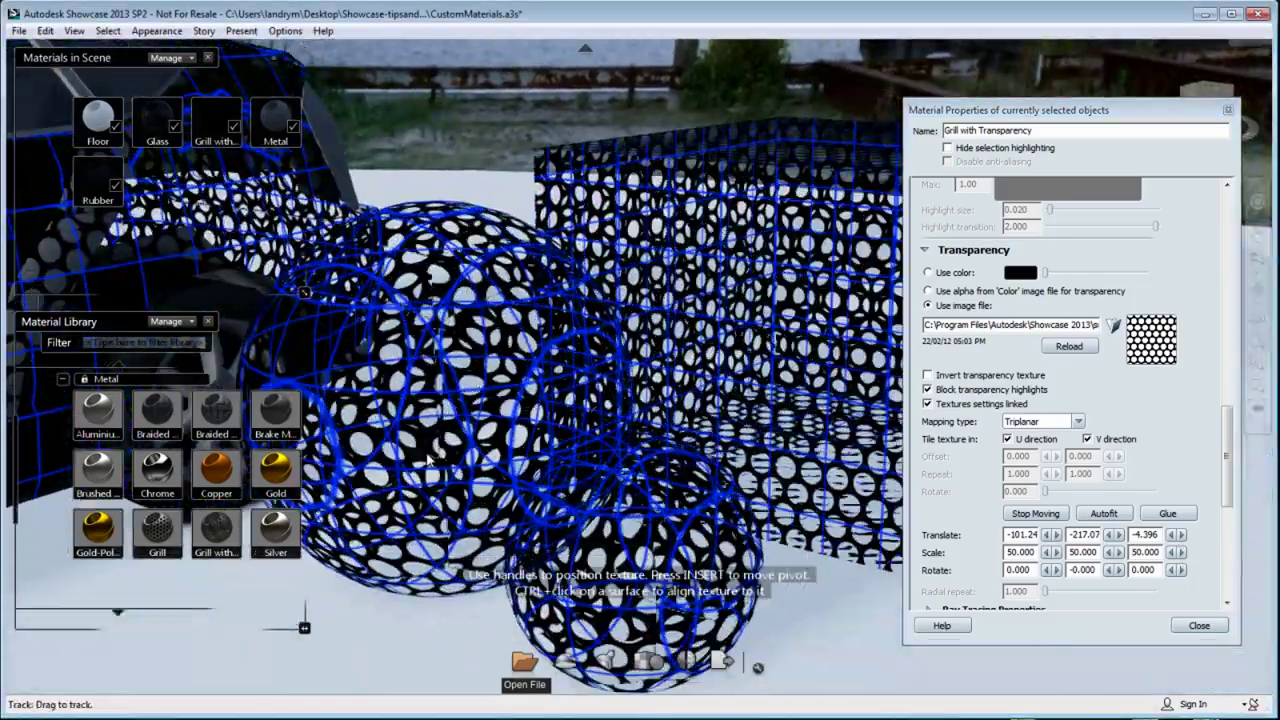
left_click(928, 375)
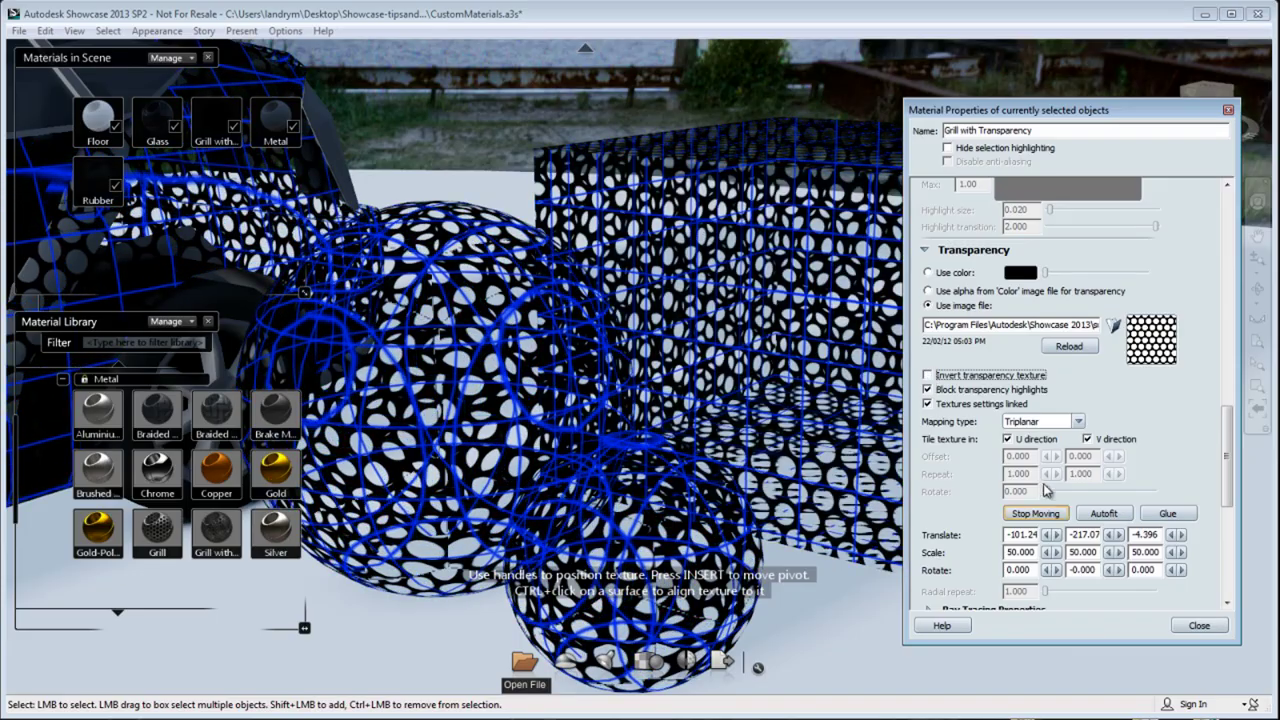
left_click_drag(1230, 447, 1230, 455)
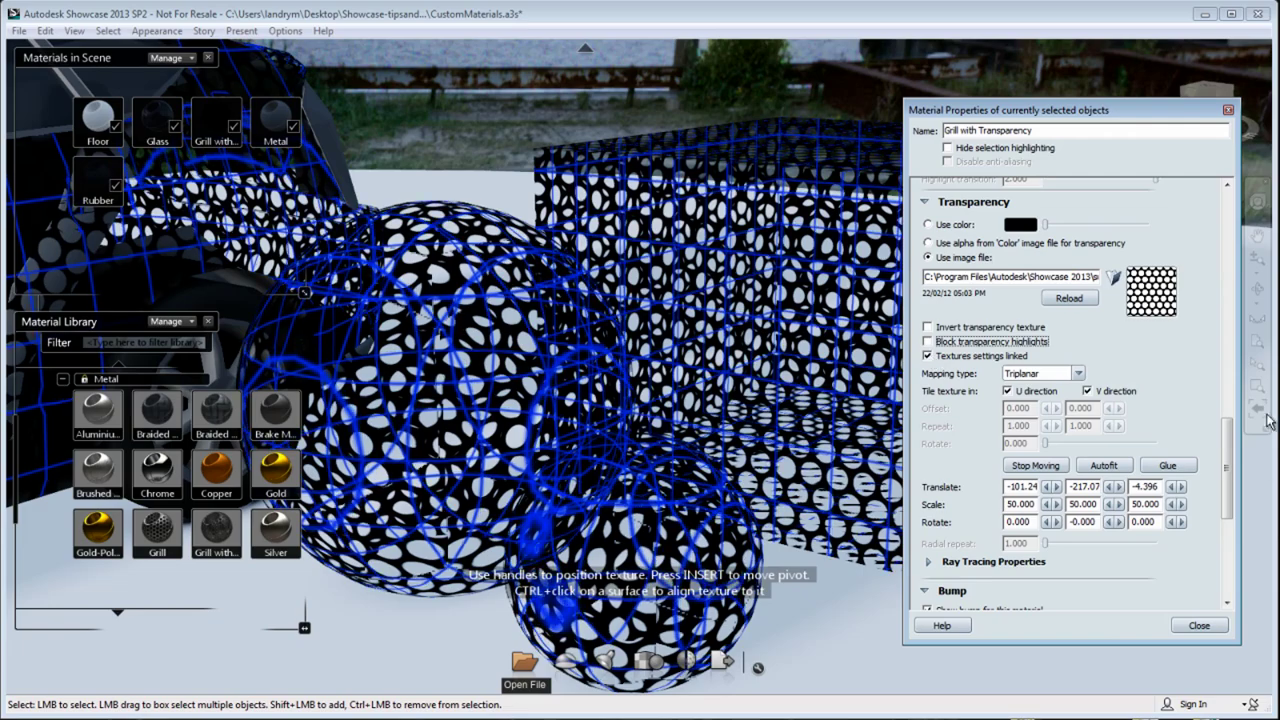
Turn on Show reflections for the Grill with Transparency material.
left_click_drag(1230, 447, 1232, 257)
left_click(927, 276)
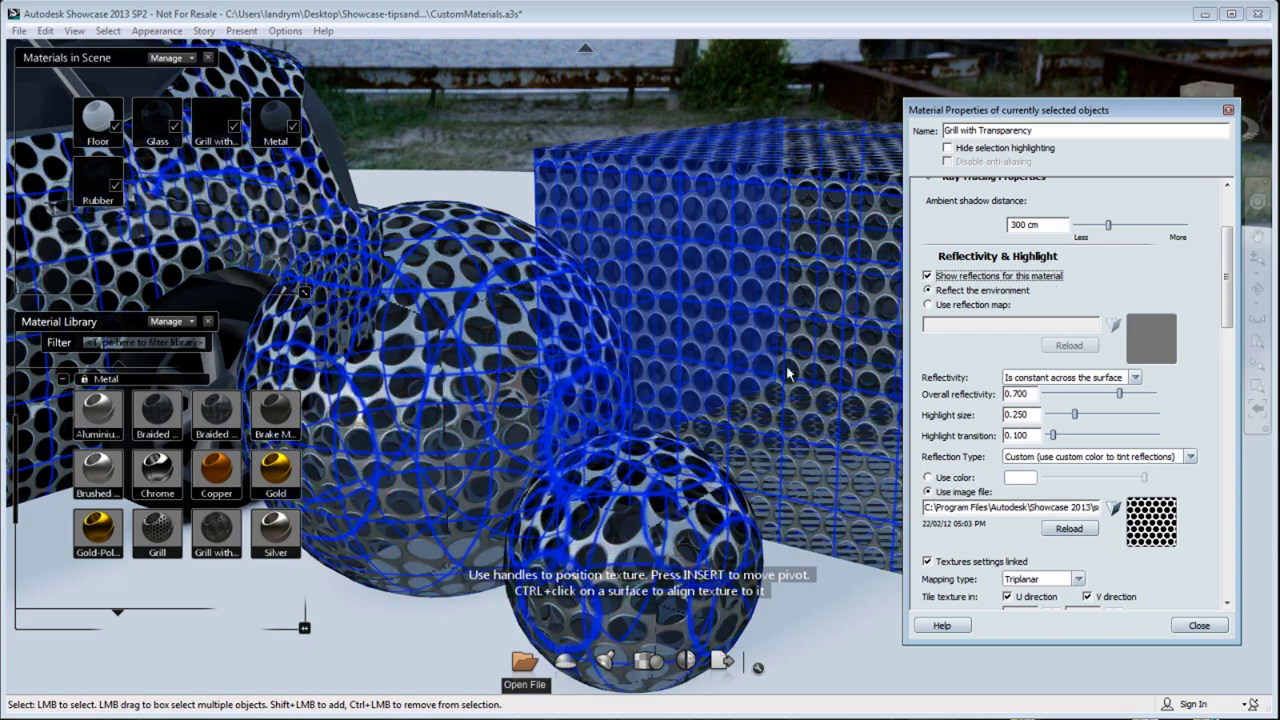
left_click_drag(1224, 280, 1228, 212)
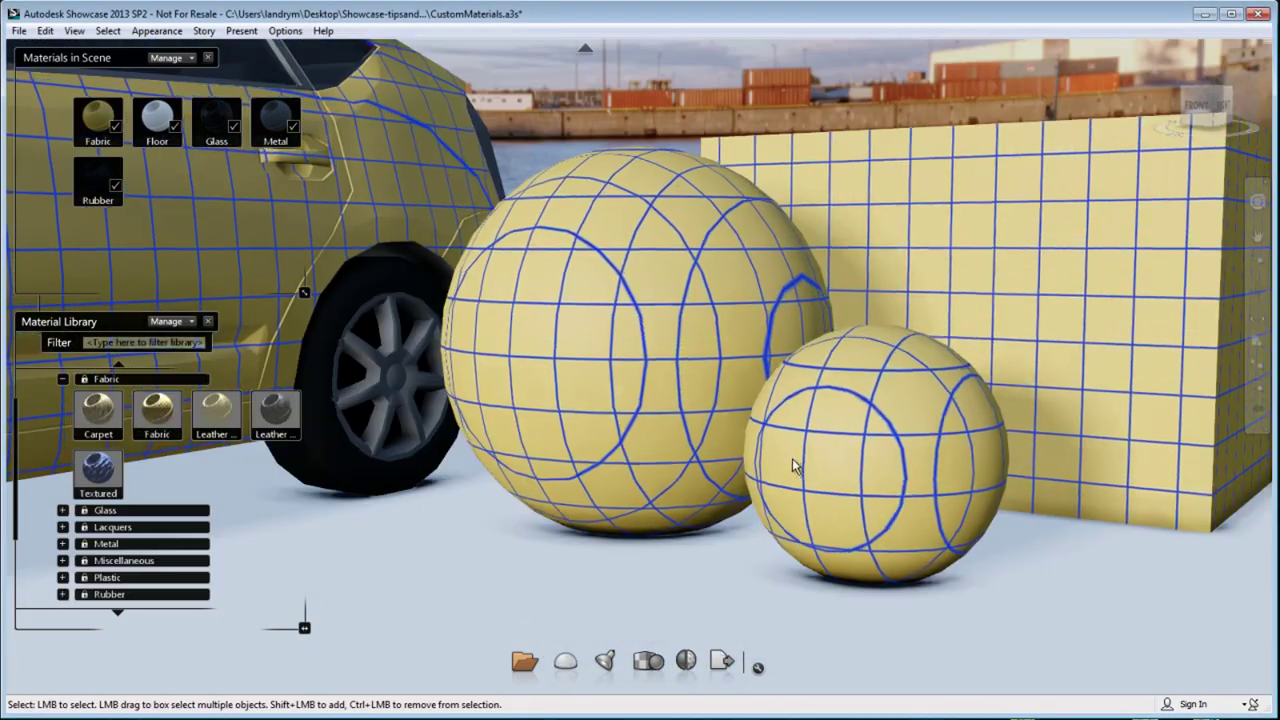
Open the Fabric material's properties, switch its color to the image file and autofit the texture.
right_click(103, 115)
left_click(194, 240)
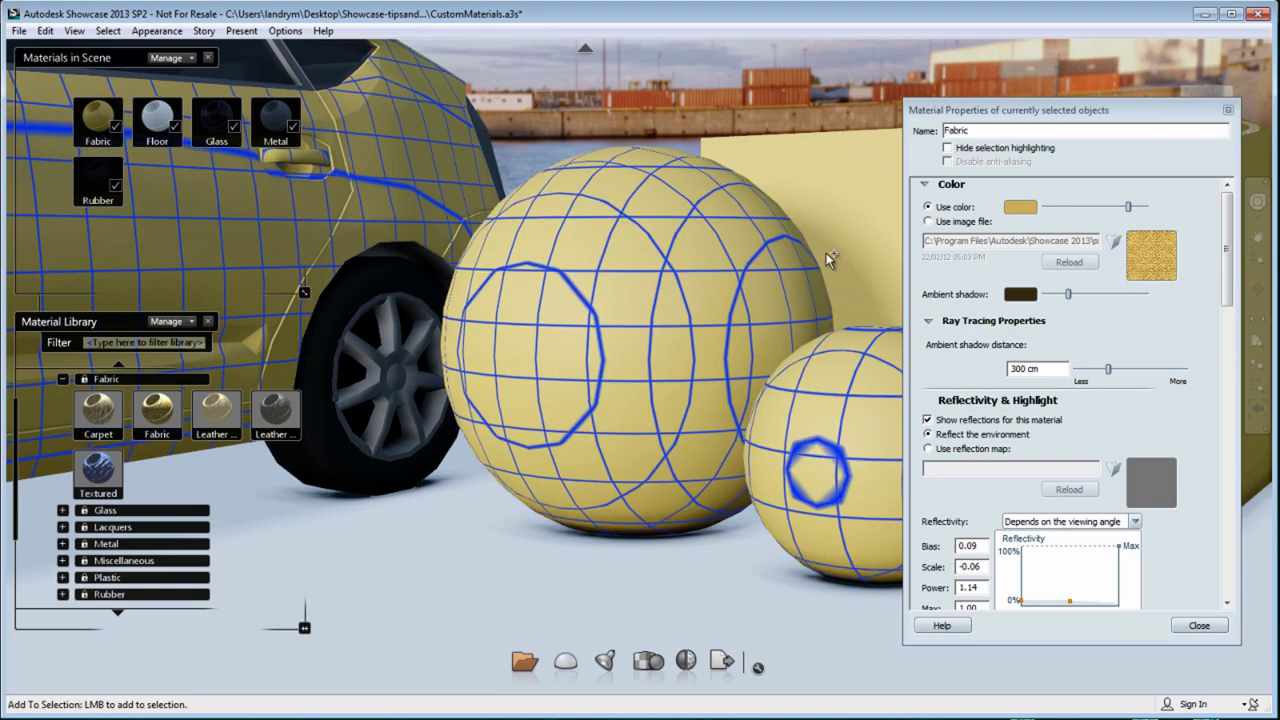
mouse_move(1229, 262)
left_mouse_down()
mouse_move(1233, 303)
mouse_move(1238, 266)
left_mouse_up()
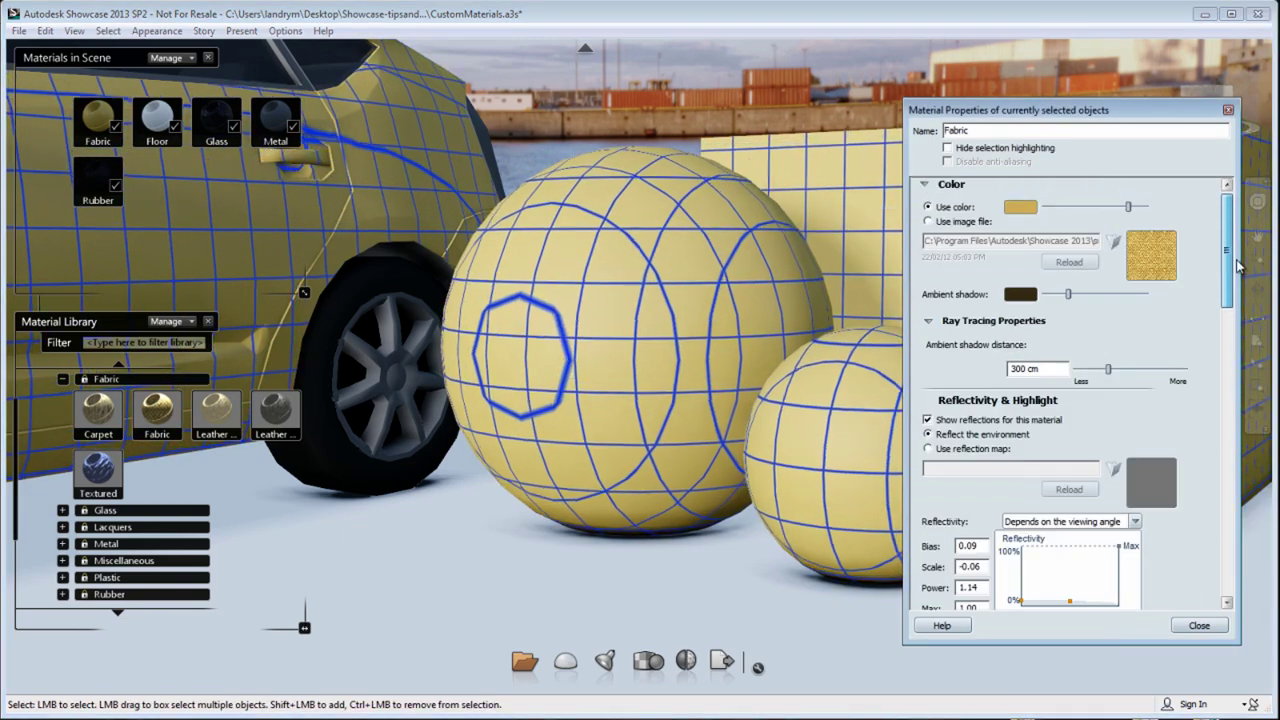
left_click(928, 221)
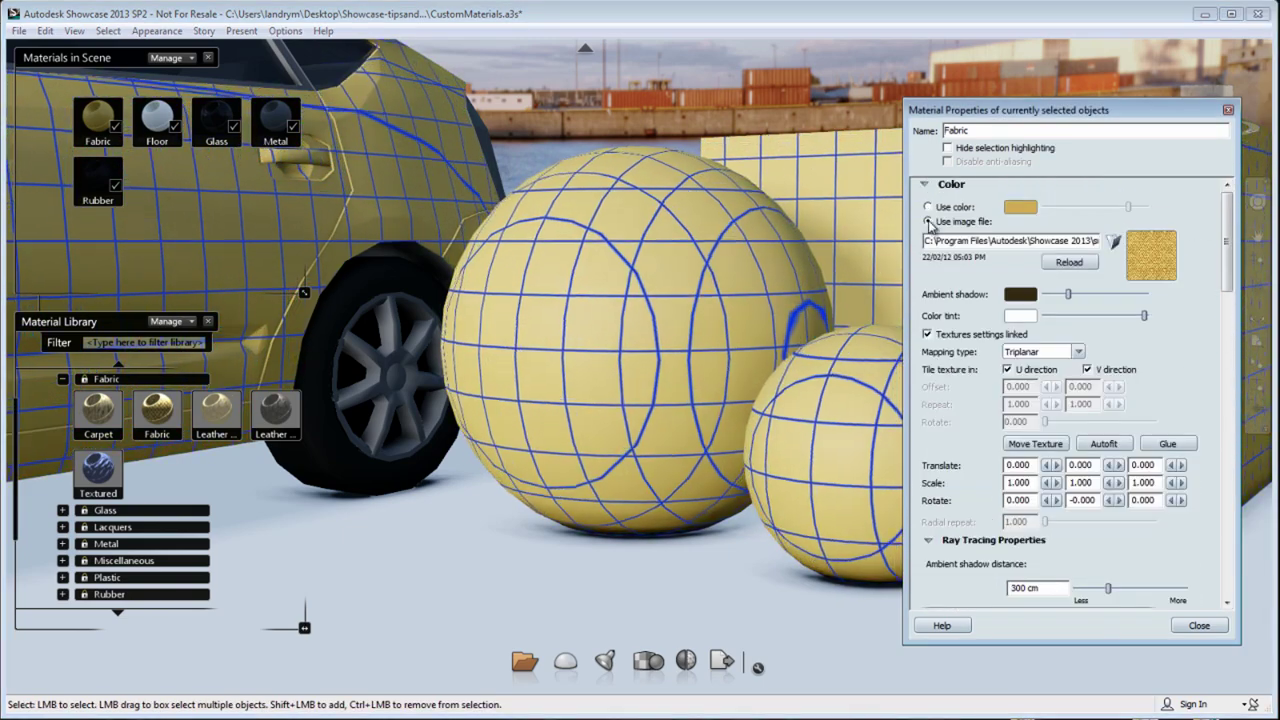
left_click(1104, 443)
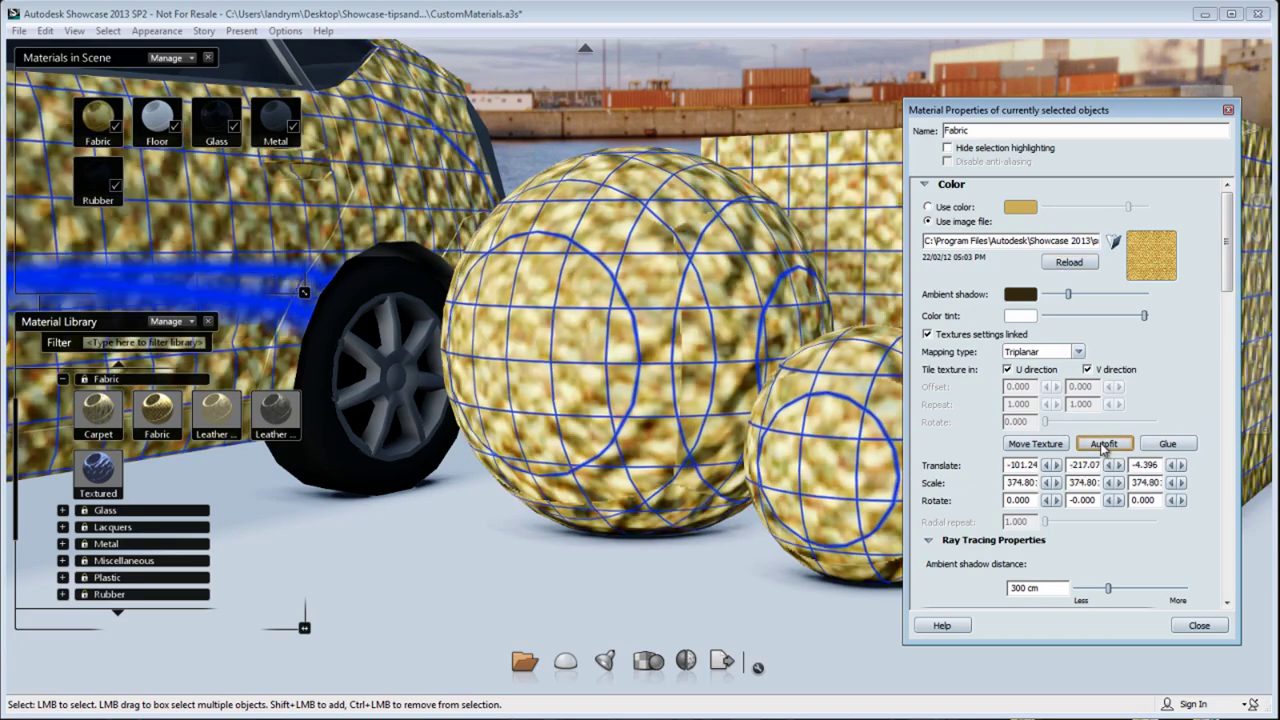
Try texture scales of 50 and 5 on the Fabric material.
type("0")
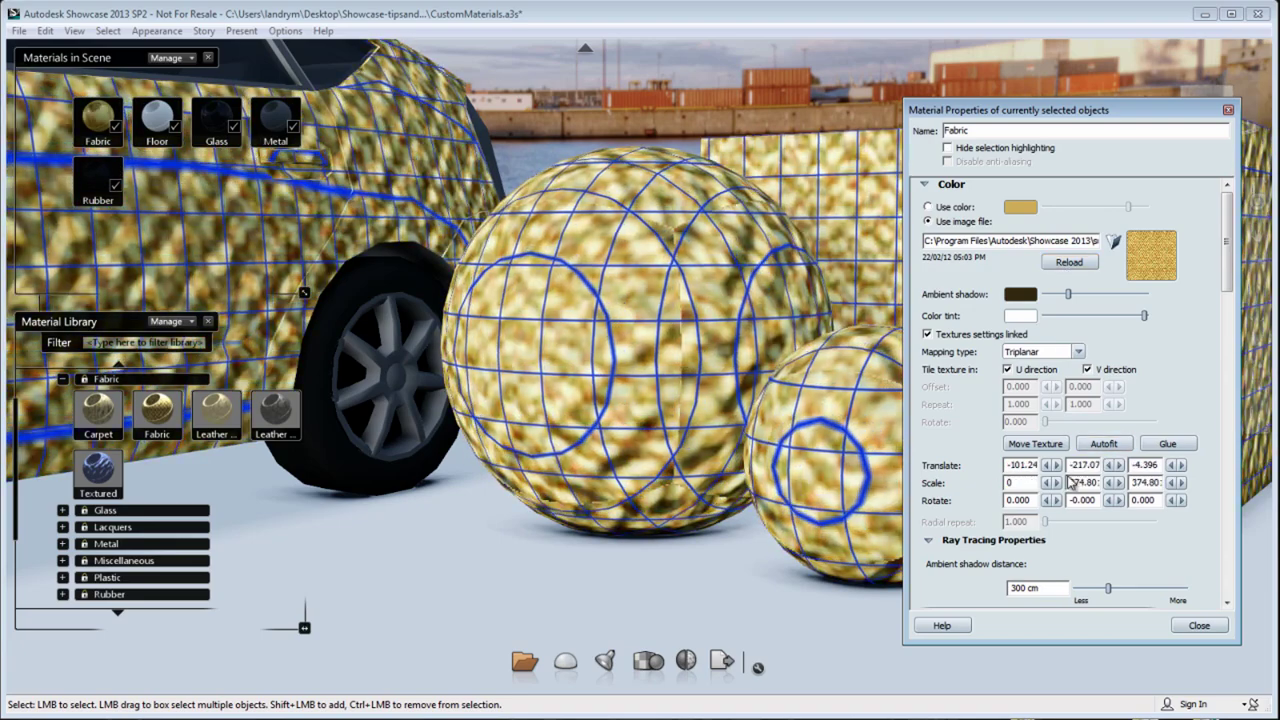
left_click_drag(1069, 483, 1206, 490)
type("50")
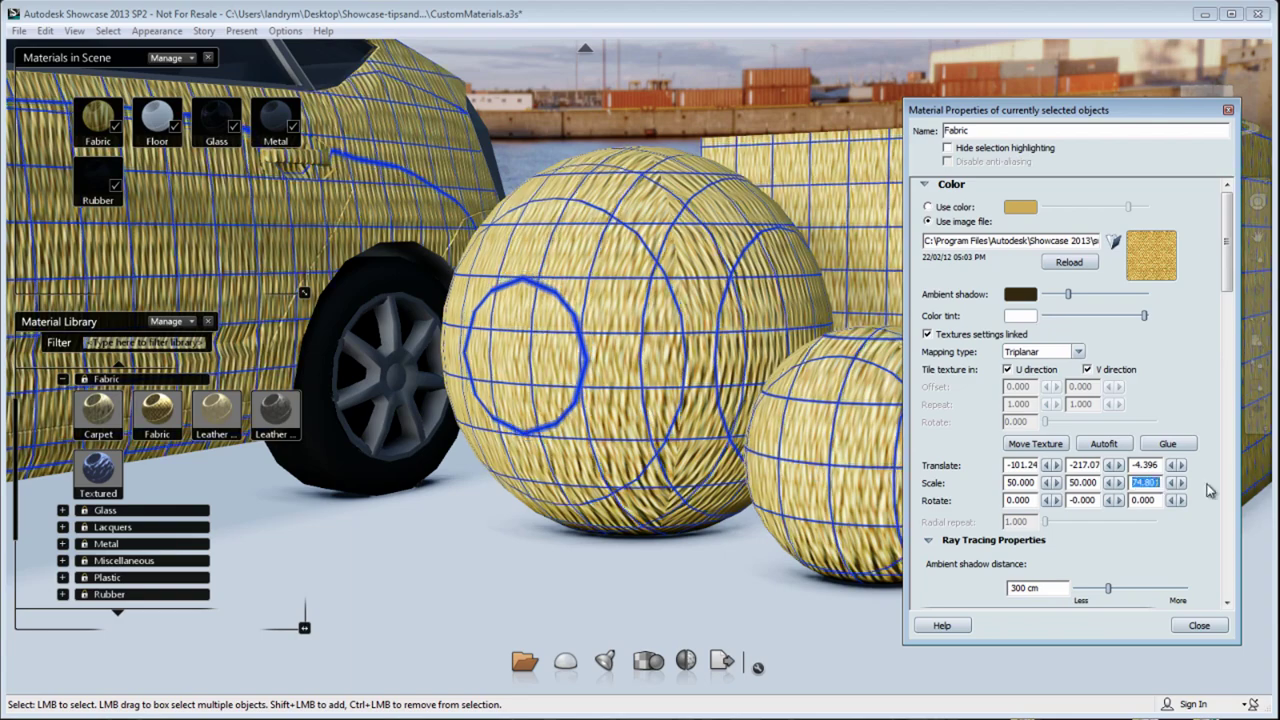
type("5")
type("5")
left_click_drag(1102, 484, 967, 482)
type("5")
key("Return")
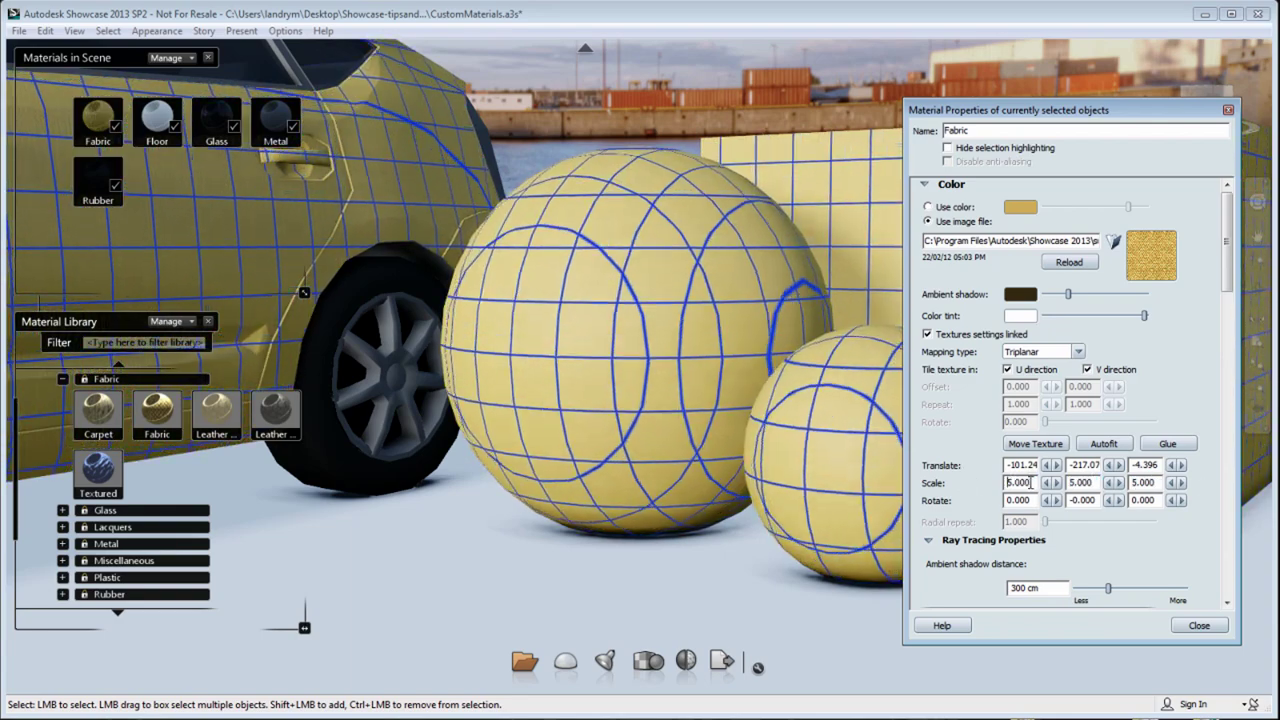
Set the Fabric texture's scale to 20 in all three directions.
type("20")
key("Return")
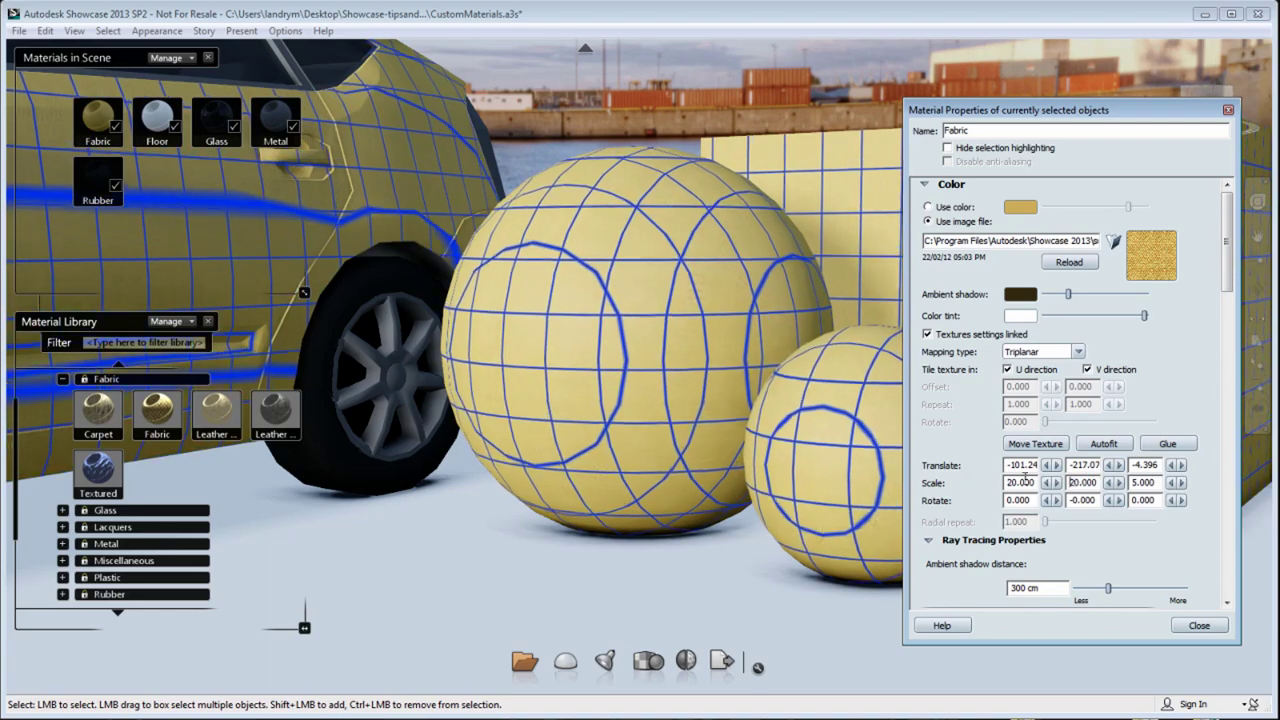
left_click_drag(1157, 485, 1042, 485)
type("20")
key("Return")
Set the Fabric material's bump depth to 0.5.
middle_click_drag(590, 416, 484, 414, "alt")
left_click_drag(1228, 262, 1229, 538)
left_click_drag(1229, 494, 1230, 529)
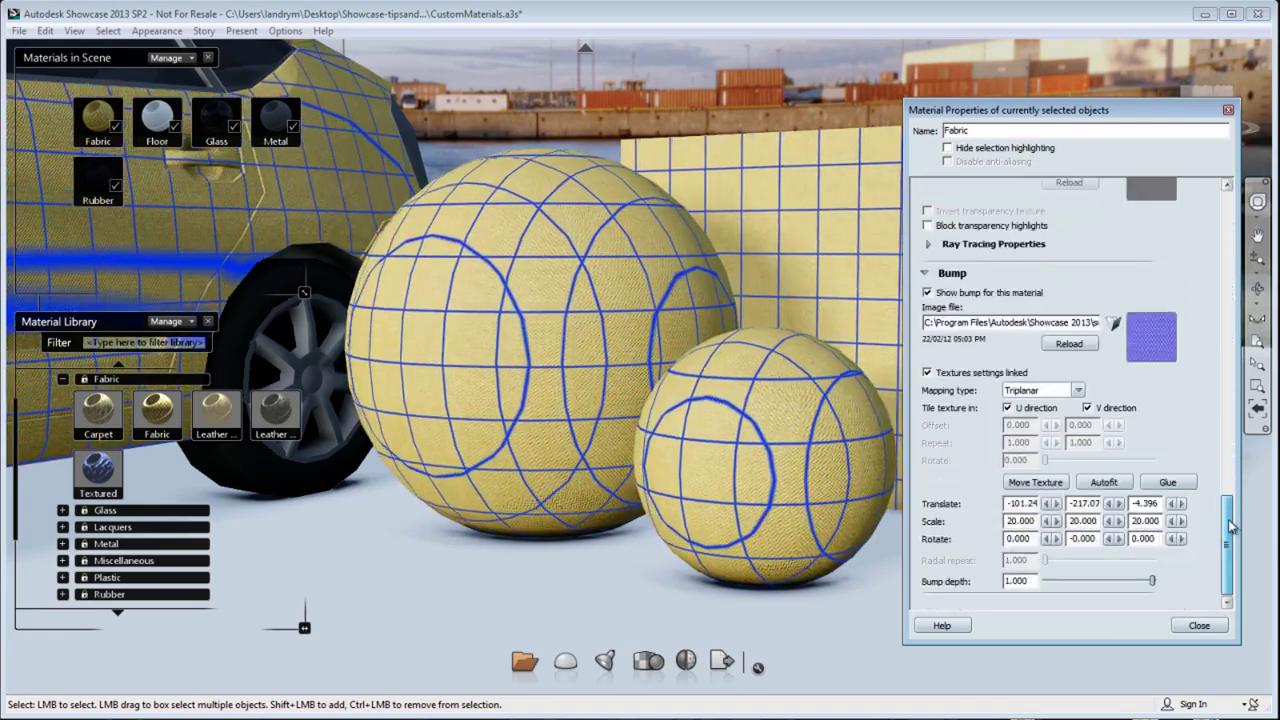
left_click_drag(1033, 580, 957, 576)
type("0.5")
key("Return")
Inspect the fabric weave on the spheres up close and close the material properties.
scroll(528, 328, "up", 5)
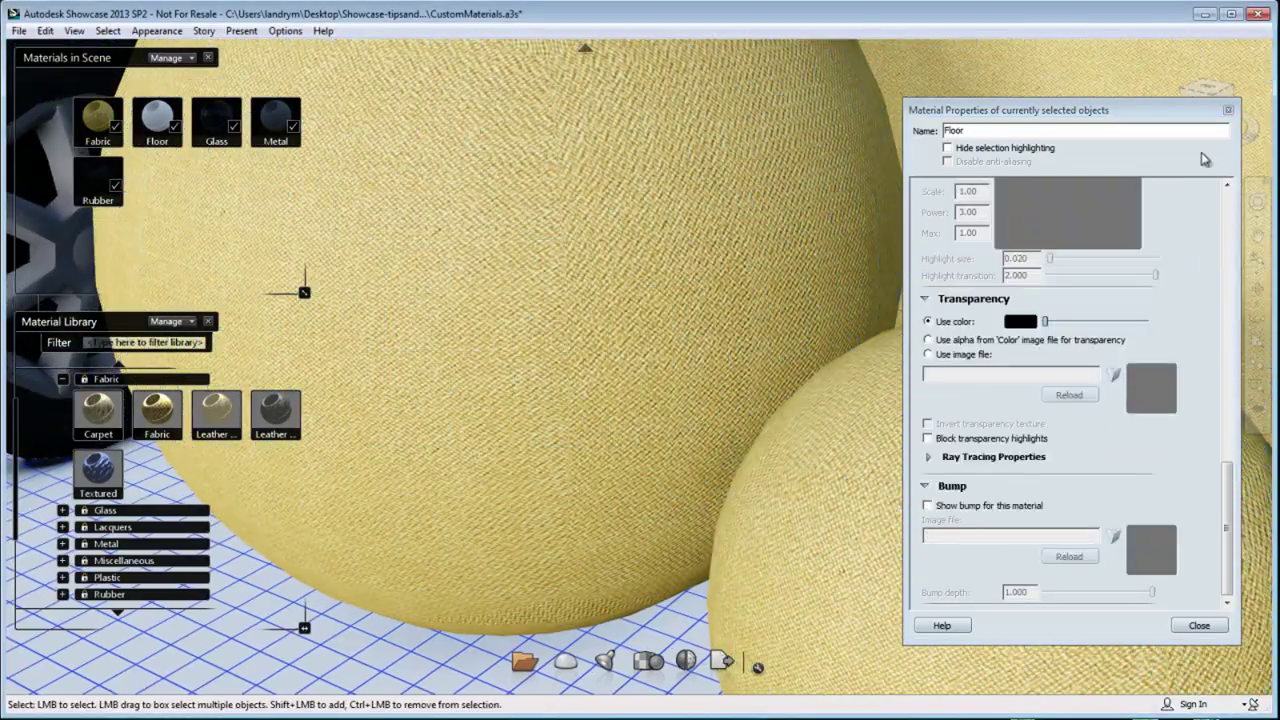
key("Escape")
scroll(612, 450, "down", 6)
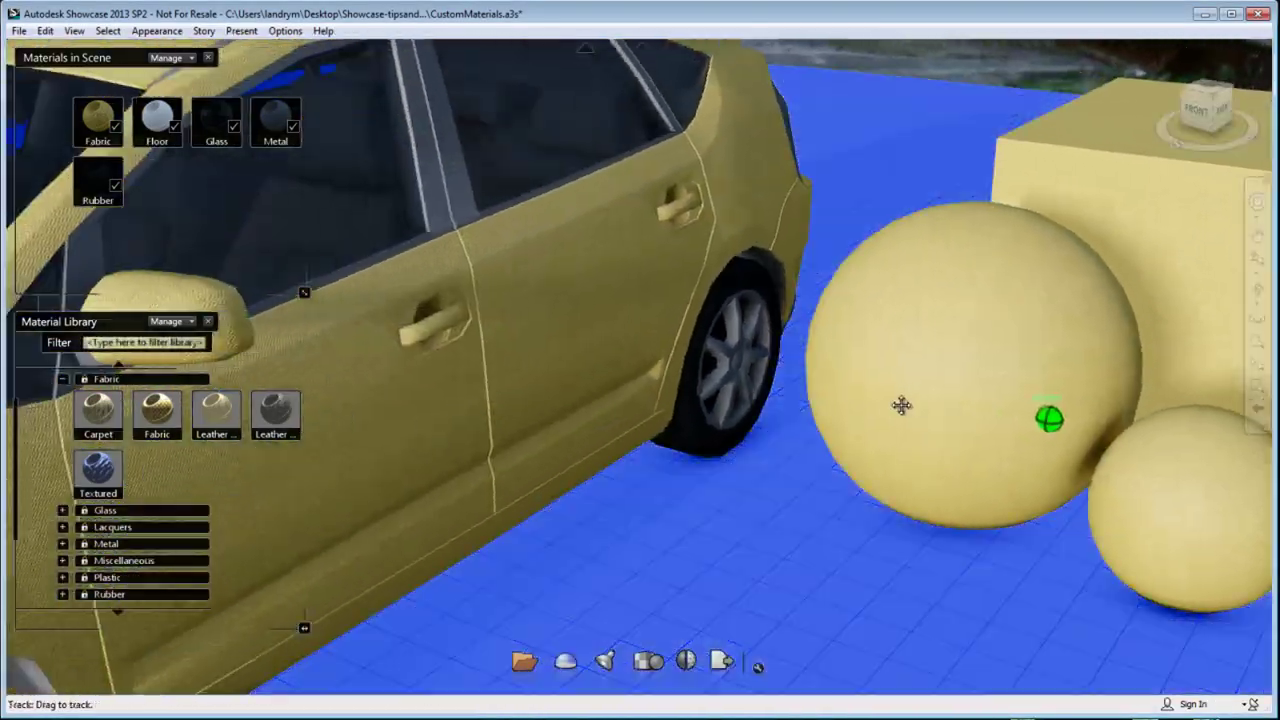